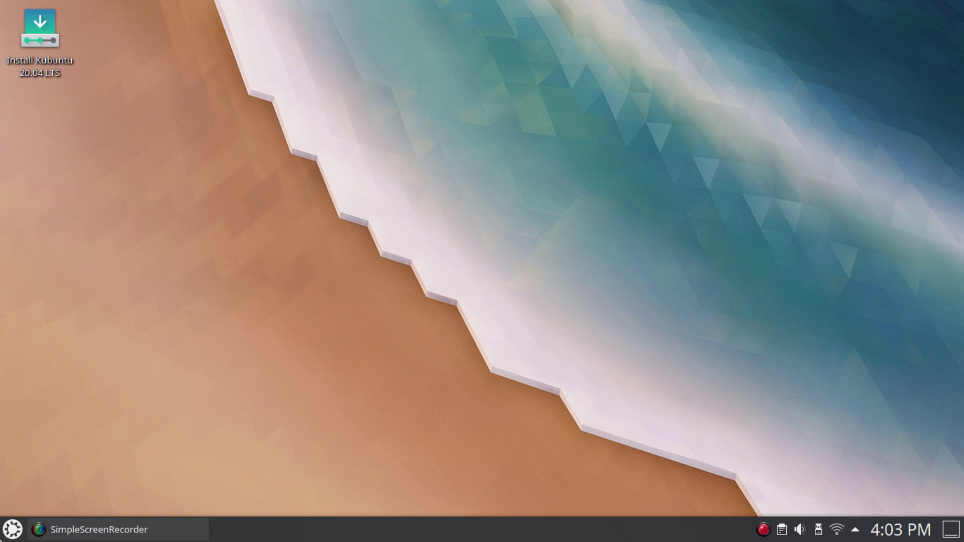
# Step: Open System Monitor in a maximized window and view the CPU, memory and network history graphs
pyautogui.click(10, 535)
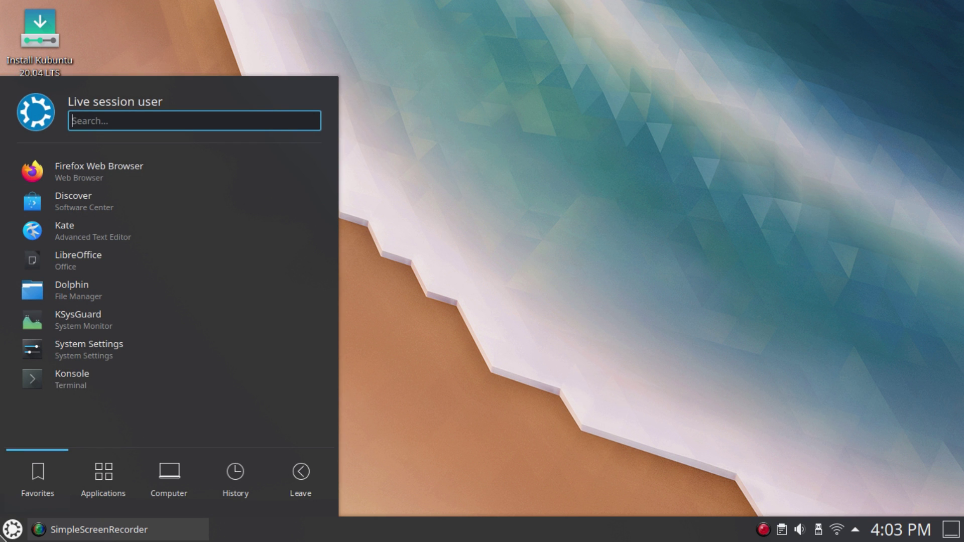
pyautogui.click(50, 321)
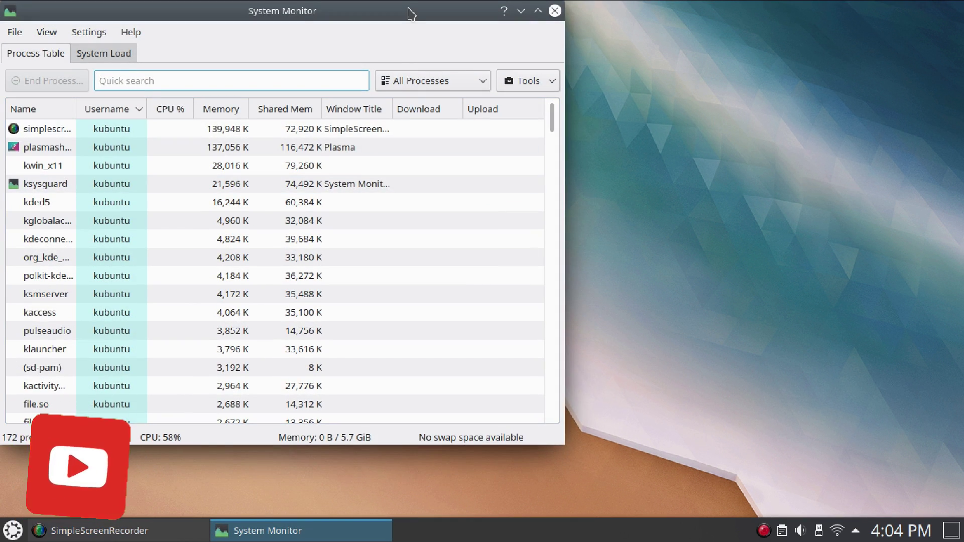
pyautogui.doubleClick(392, 14)
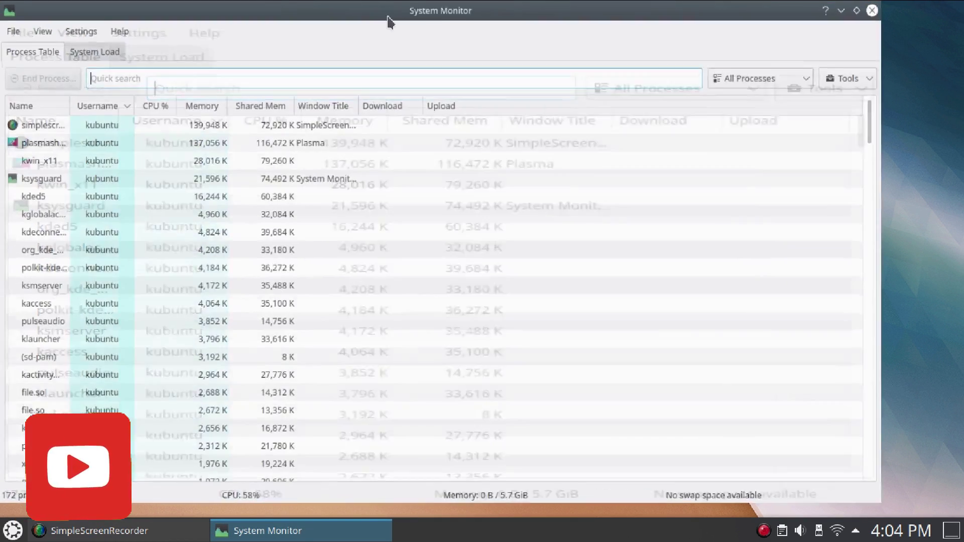
pyautogui.click(104, 56)
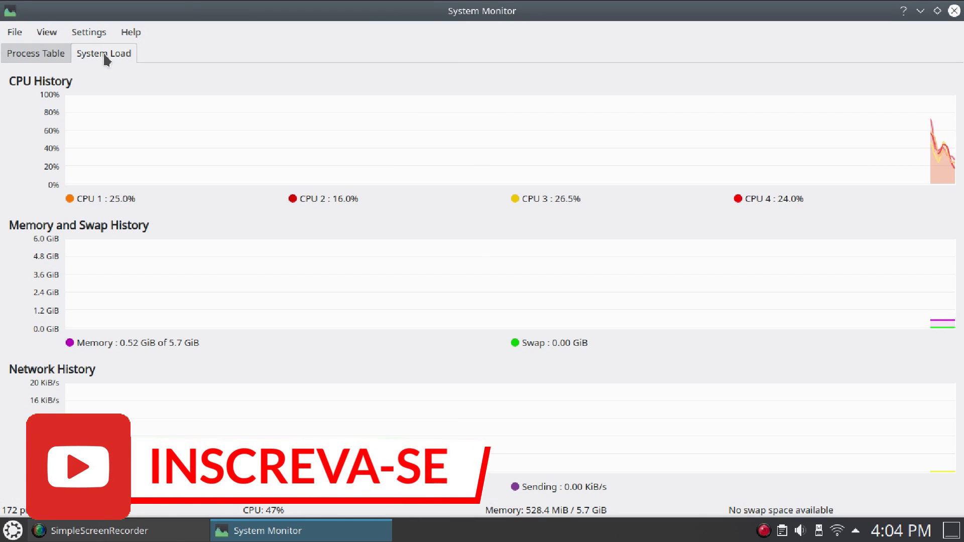
# Step: Check the simplescreenrecorder process in the process table, review the system load graphs again, and close System Monitor
pyautogui.click(34, 54)
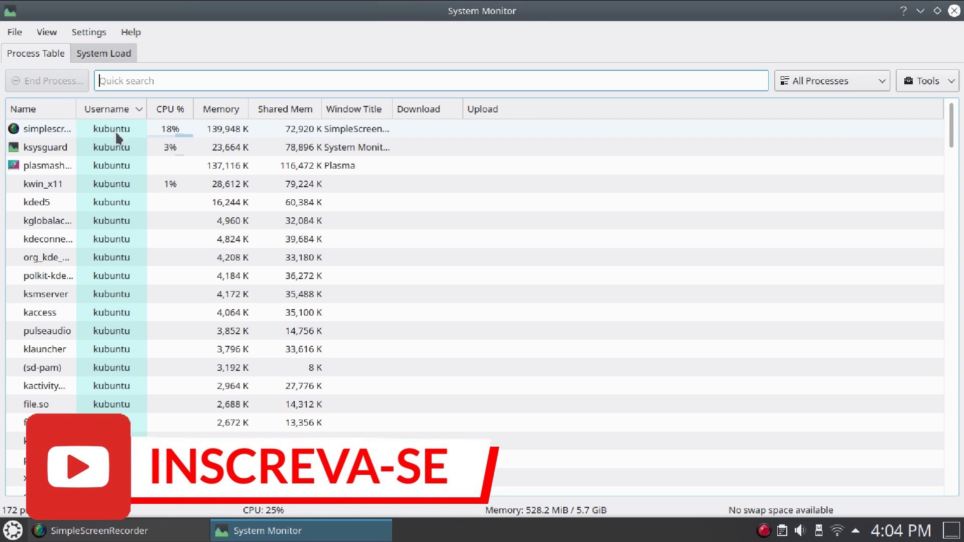
pyautogui.click(228, 132)
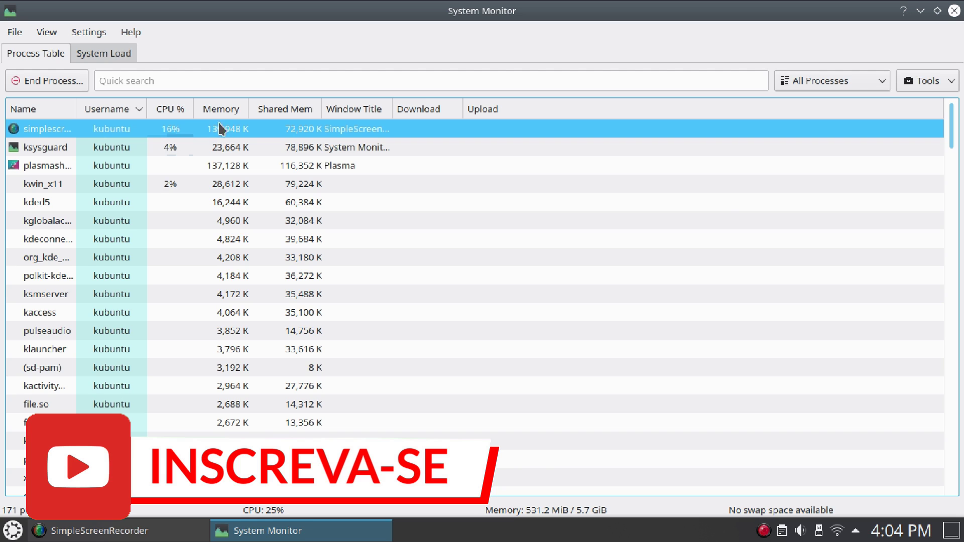
pyautogui.click(115, 52)
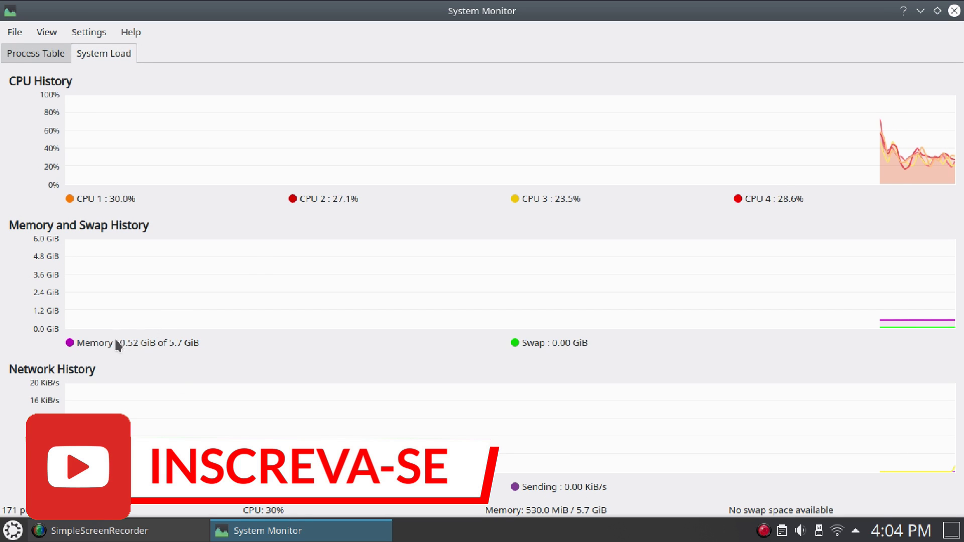
pyautogui.doubleClick(367, 8)
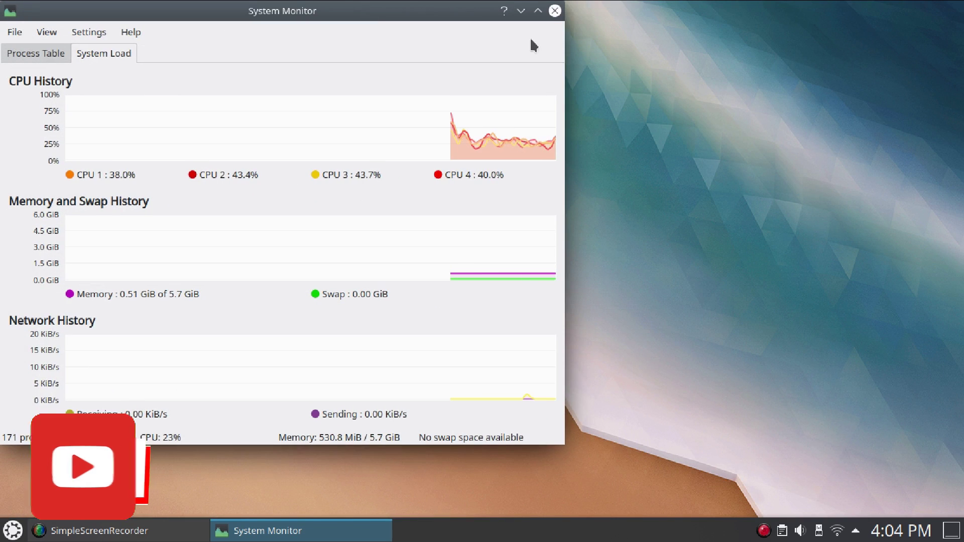
pyautogui.click(555, 11)
# Step: Search the application launcher for "info", review the system information in a maximized Info Center, and close it
pyautogui.click(13, 530)
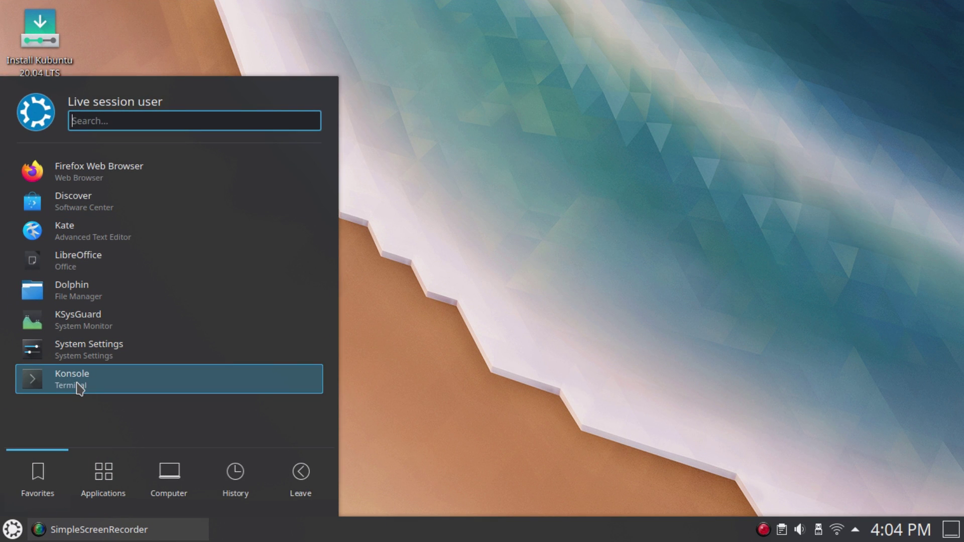
pyautogui.write('info')
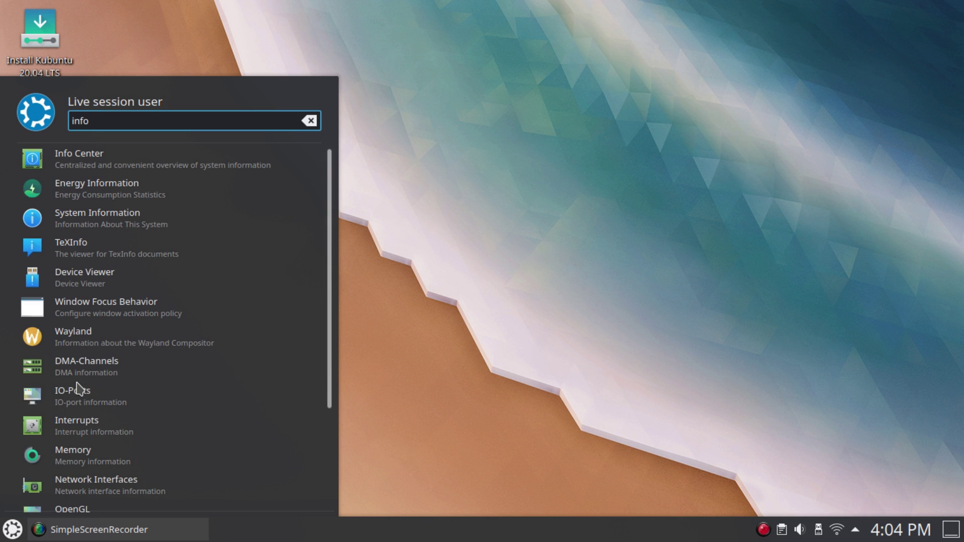
pyautogui.press('Return')
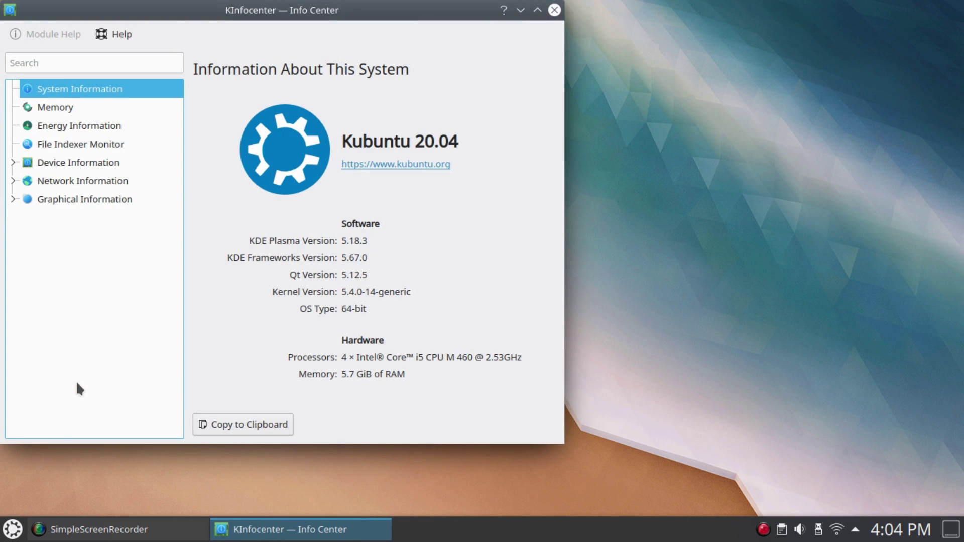
pyautogui.doubleClick(426, 11)
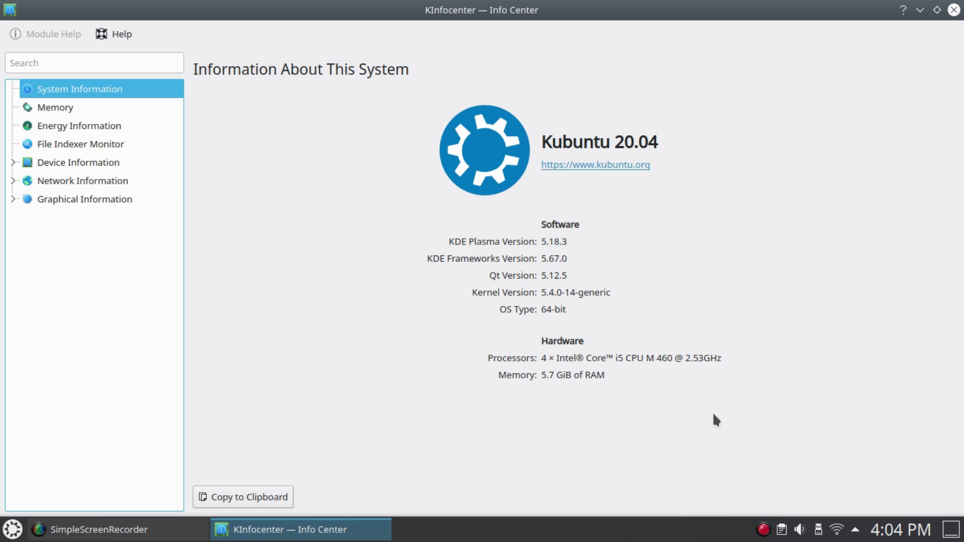
pyautogui.click(953, 9)
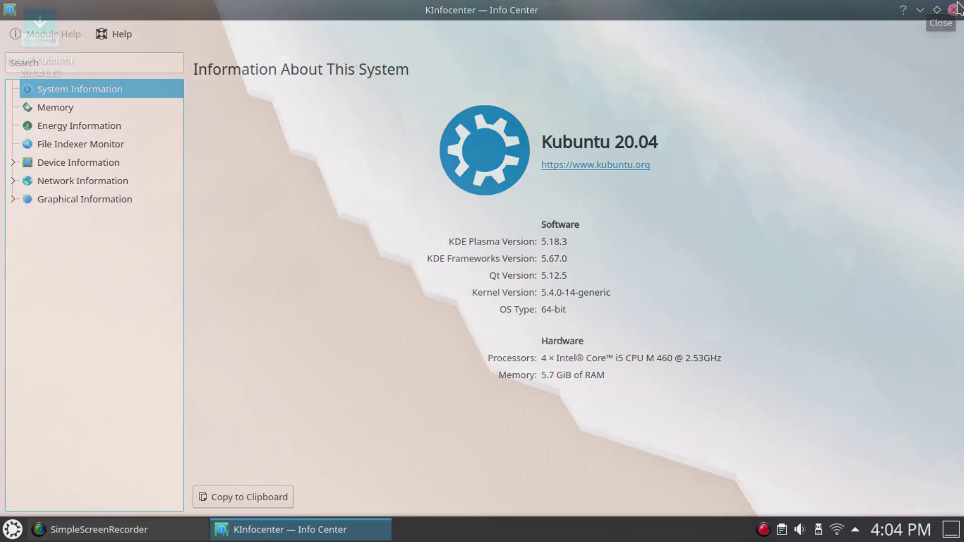
# Step: Open System Settings maximized and look through the available Global Theme, Plasma Style and Icons options
pyautogui.press('super')
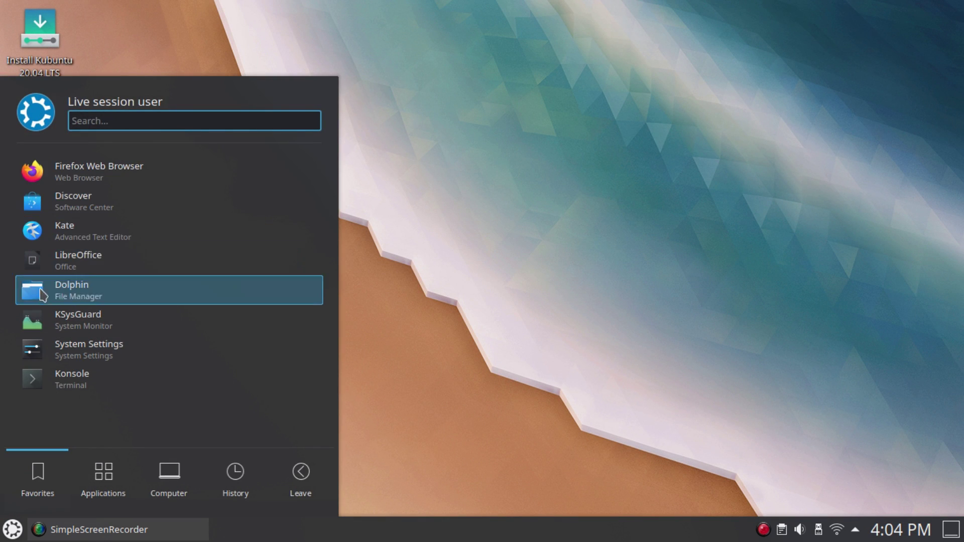
pyautogui.click(48, 352)
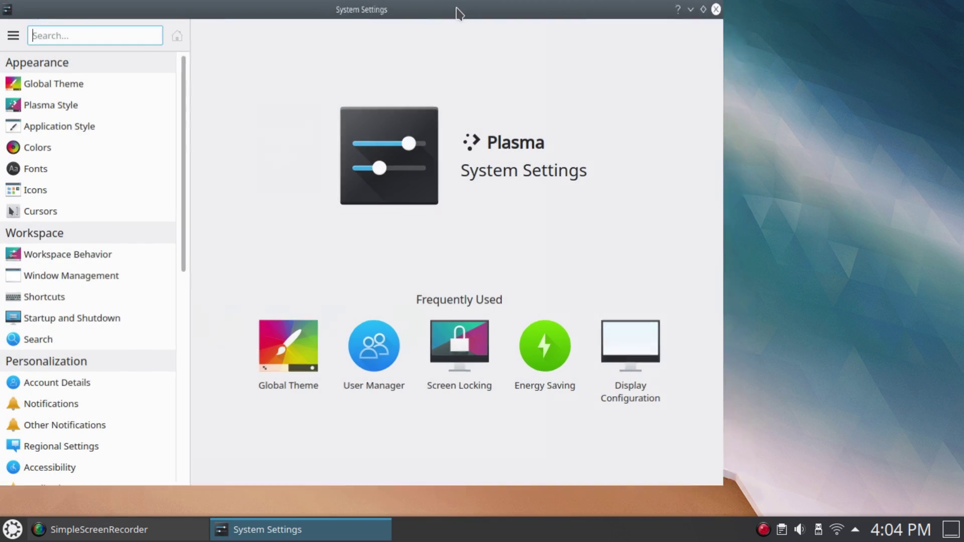
pyautogui.doubleClick(458, 12)
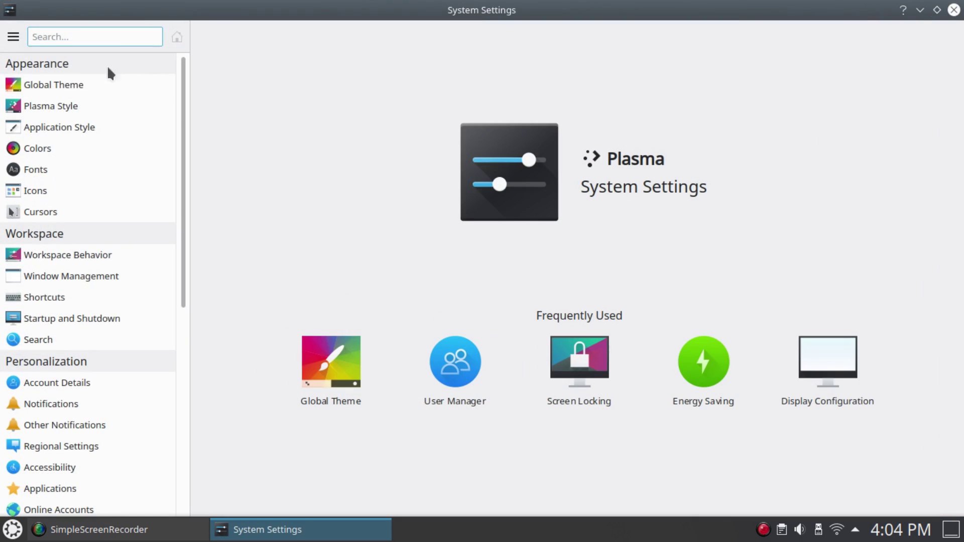
pyautogui.click(65, 81)
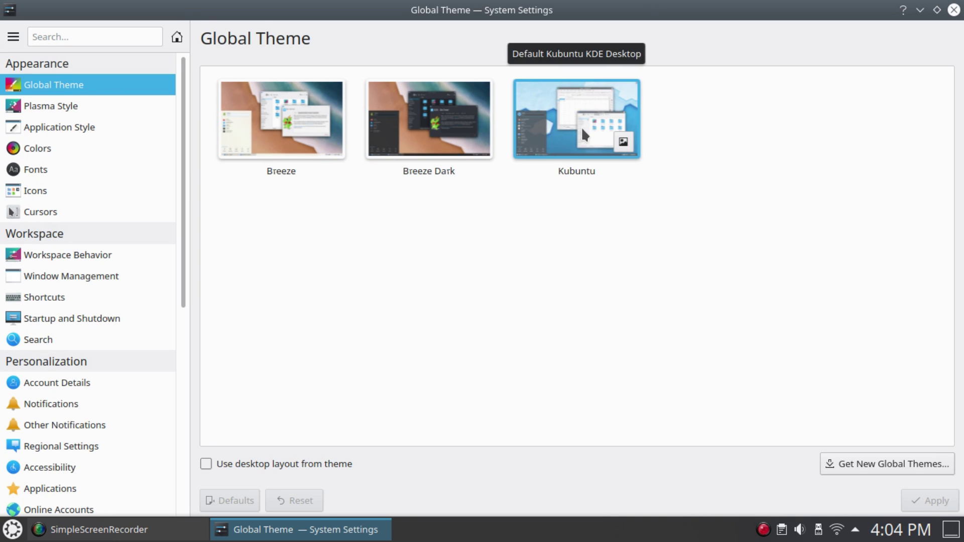
pyautogui.click(115, 104)
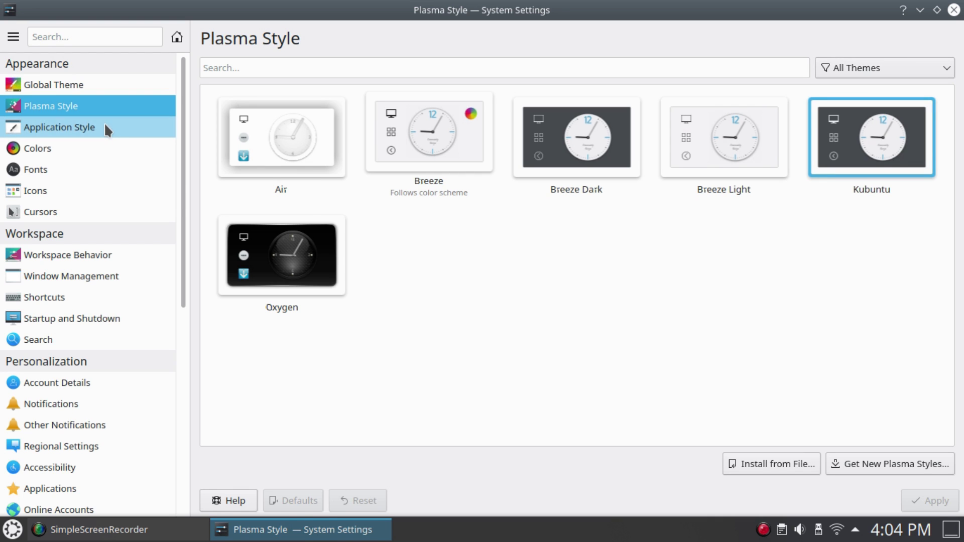
pyautogui.click(82, 190)
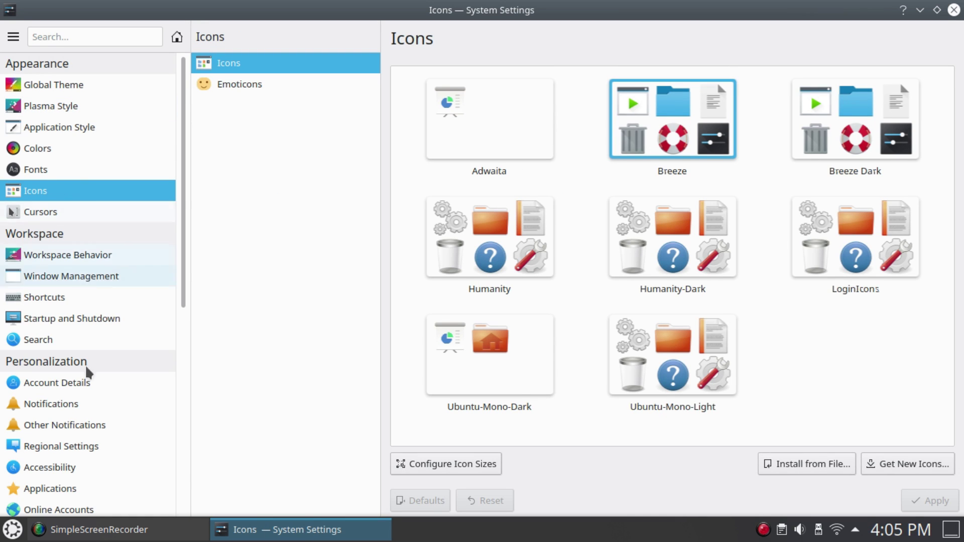
# Step: View the Online Accounts settings and the account providers offered for adding a new account
pyautogui.scroll(-1, 88, 254)
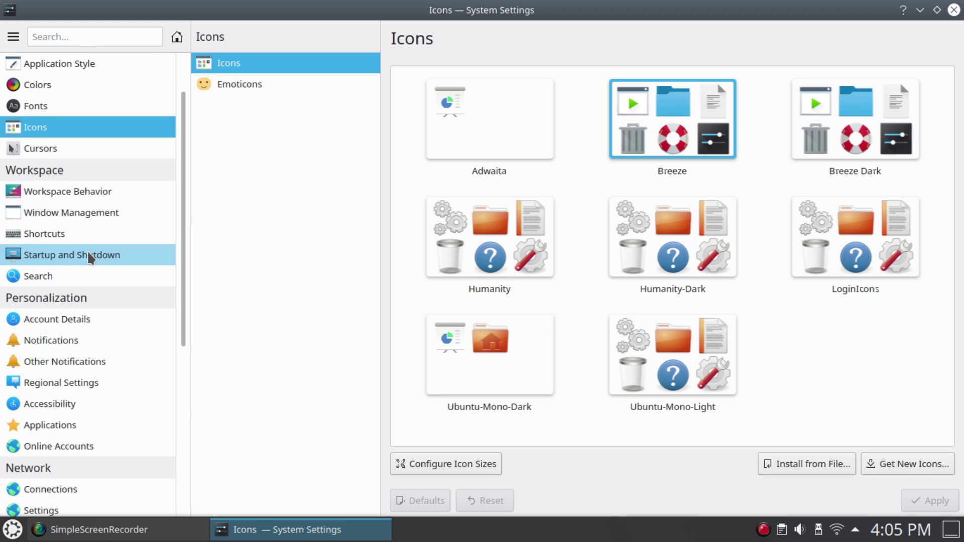
pyautogui.scroll(-1, 89, 257)
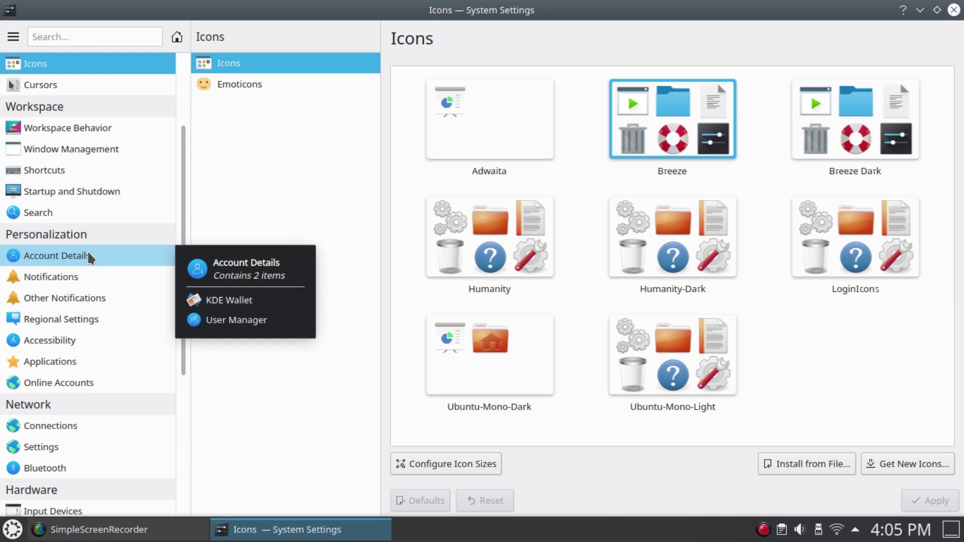
pyautogui.scroll(-1, 90, 301)
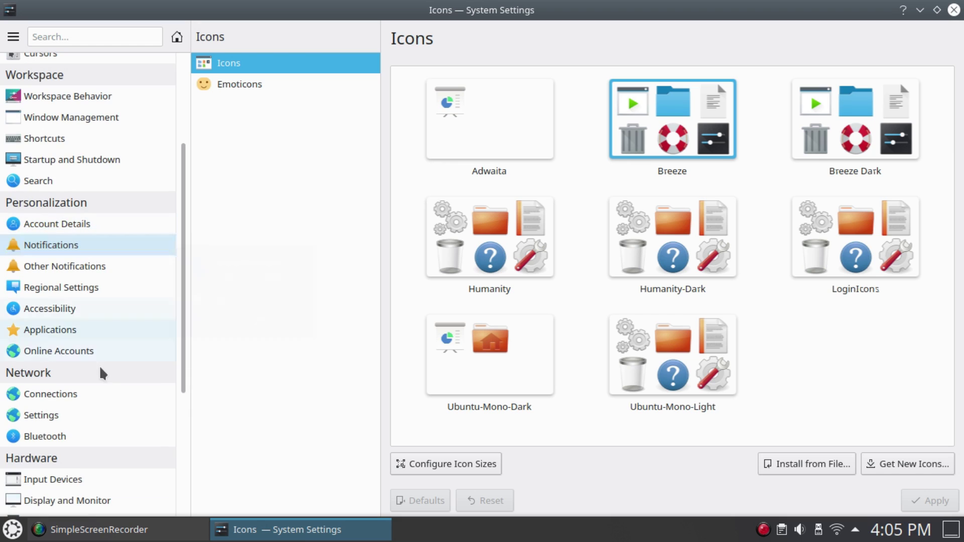
pyautogui.click(96, 352)
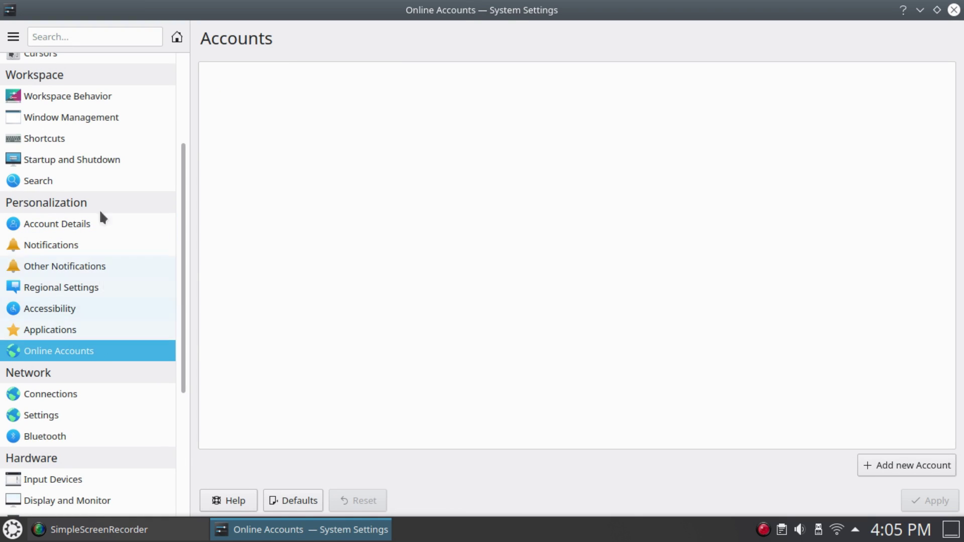
pyautogui.click(938, 470)
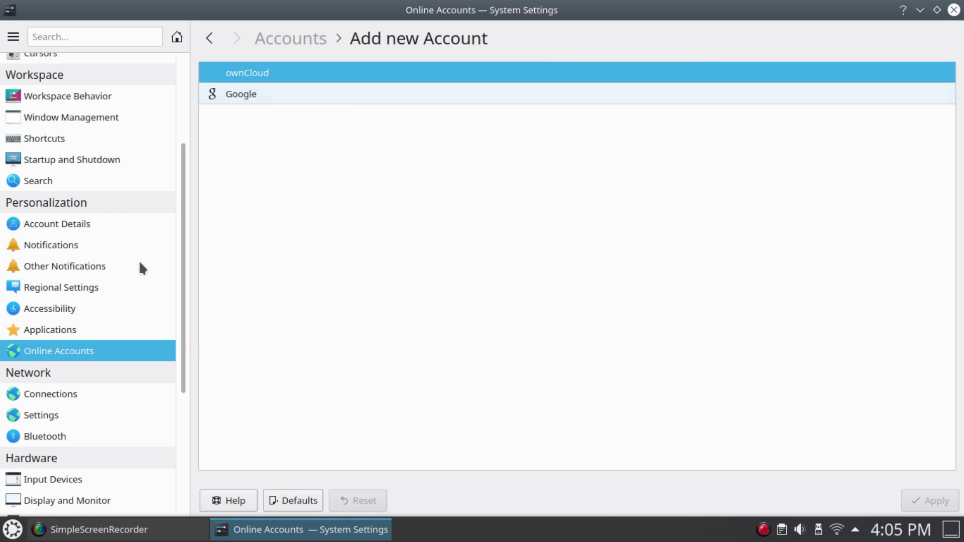
# Step: Examine the Audio settings for devices, applications and advanced options, ending on the devices
pyautogui.scroll(-2, 119, 312)
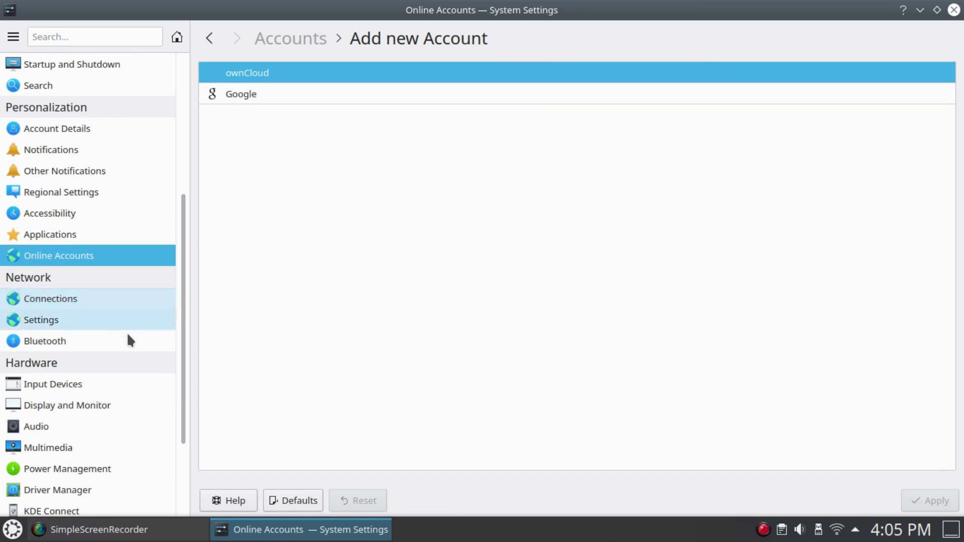
pyautogui.scroll(-2, 128, 344)
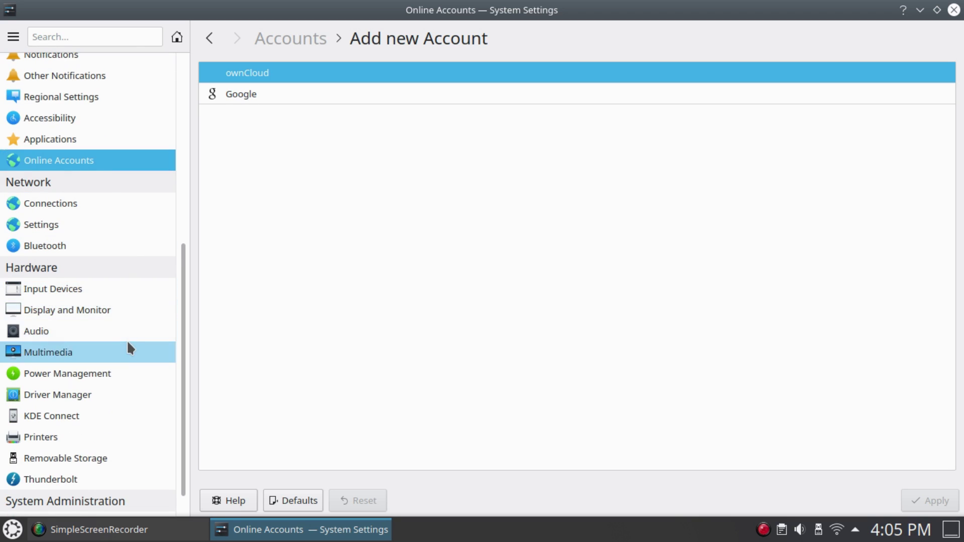
pyautogui.click(128, 333)
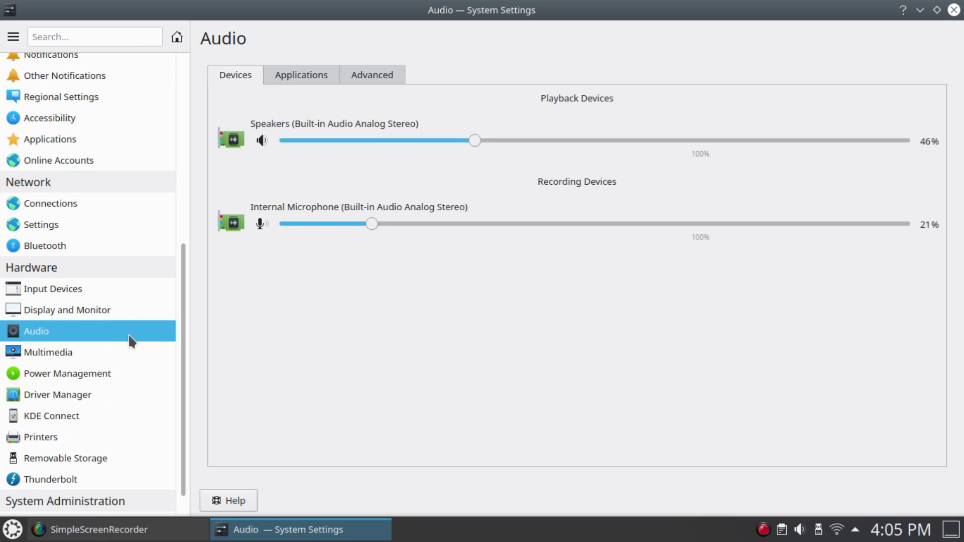
pyautogui.click(297, 74)
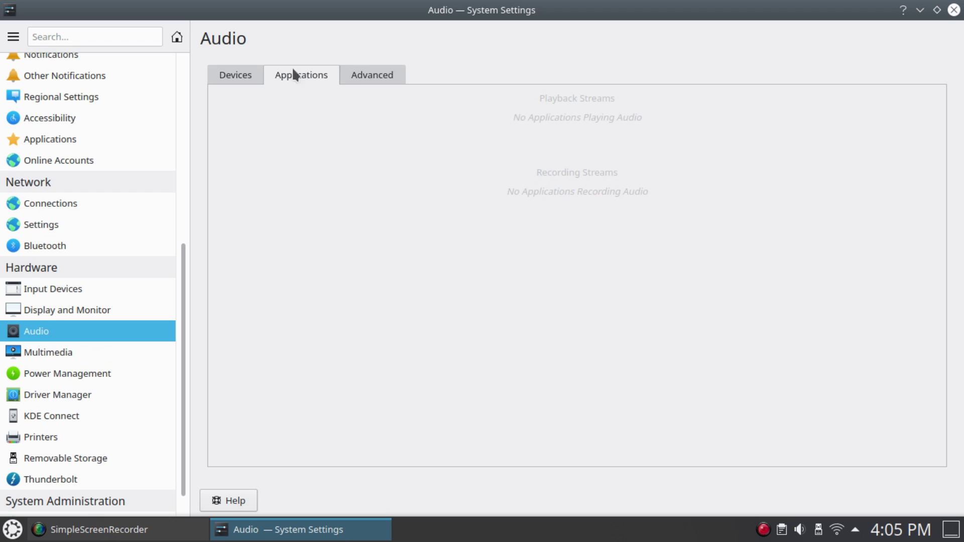
pyautogui.click(368, 75)
pyautogui.click(232, 75)
# Step: View the Thunderbolt and System Information pages of the settings, and close System Settings
pyautogui.scroll(-1, 91, 289)
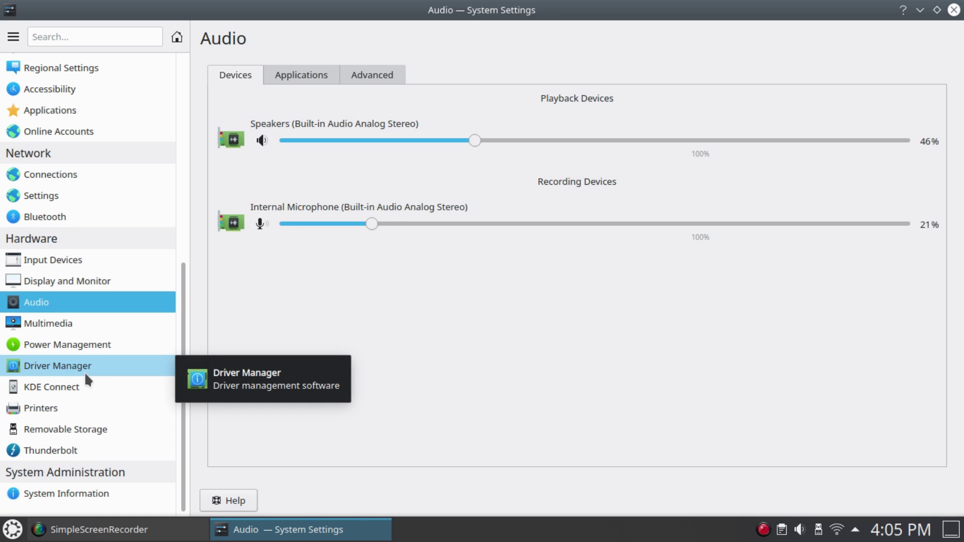
pyautogui.click(107, 454)
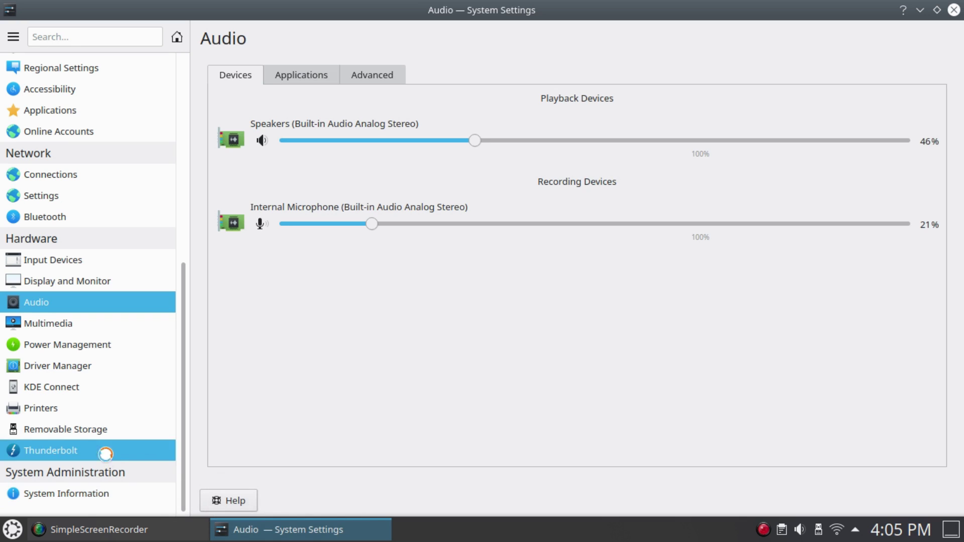
pyautogui.click(121, 495)
pyautogui.scroll(8, 107, 442)
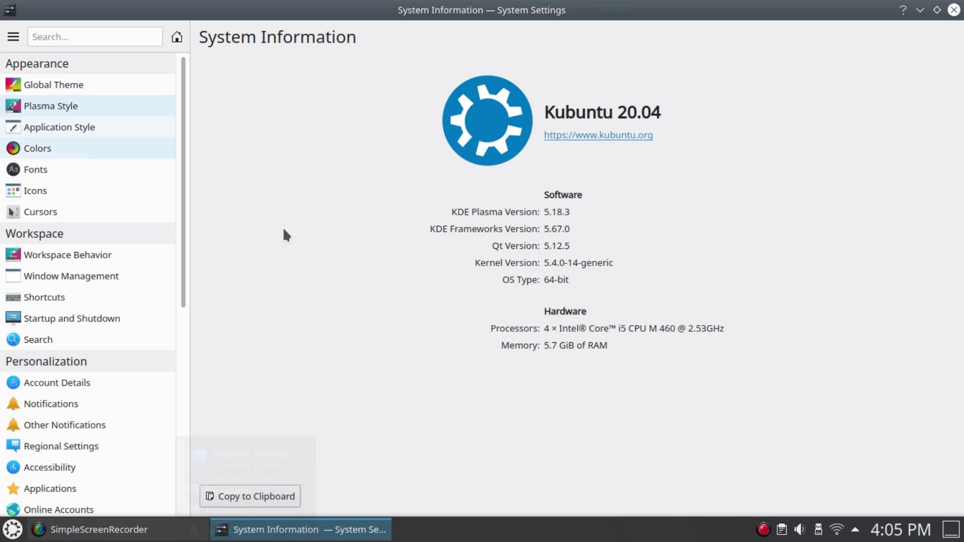
pyautogui.click(954, 11)
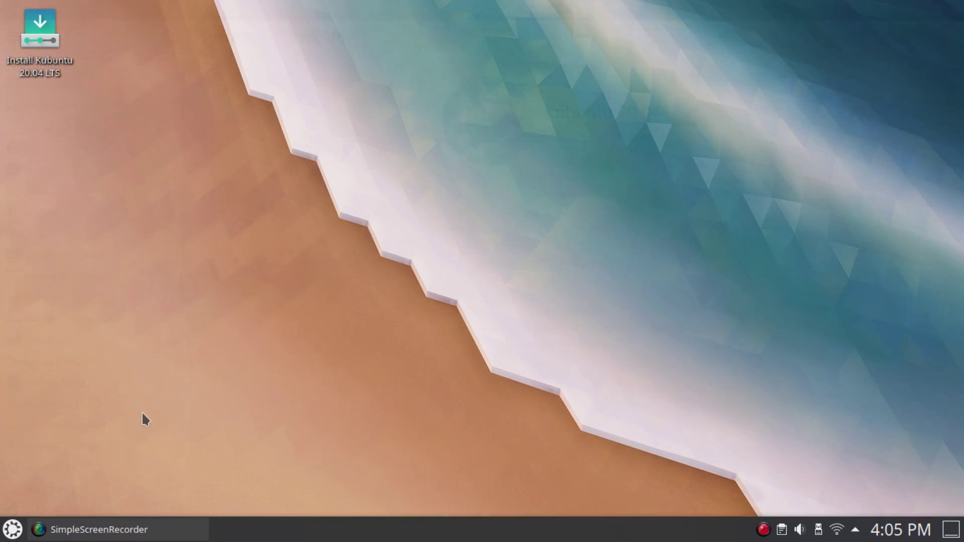
# Step: Browse the Education category in the launcher's application list and return to all applications
pyautogui.click(19, 530)
pyautogui.click(91, 482)
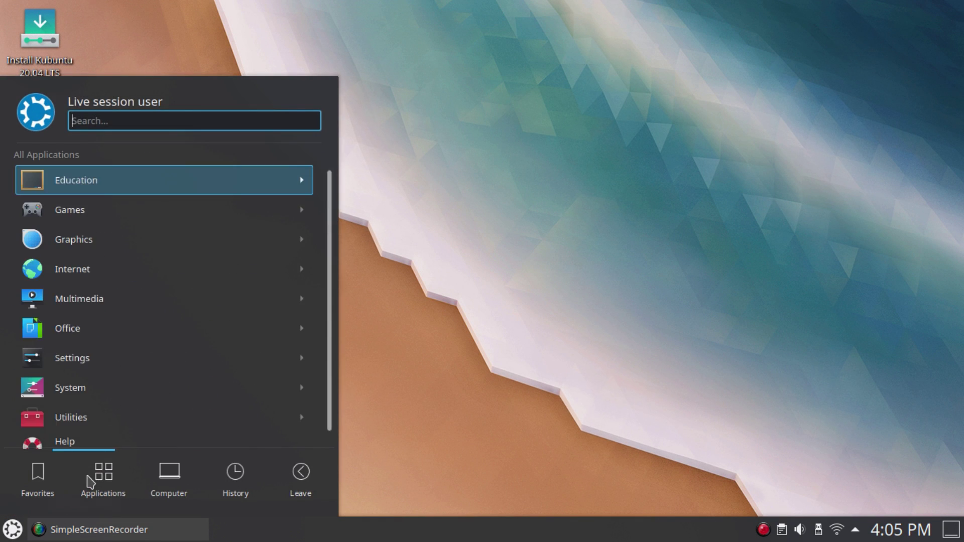
pyautogui.click(111, 187)
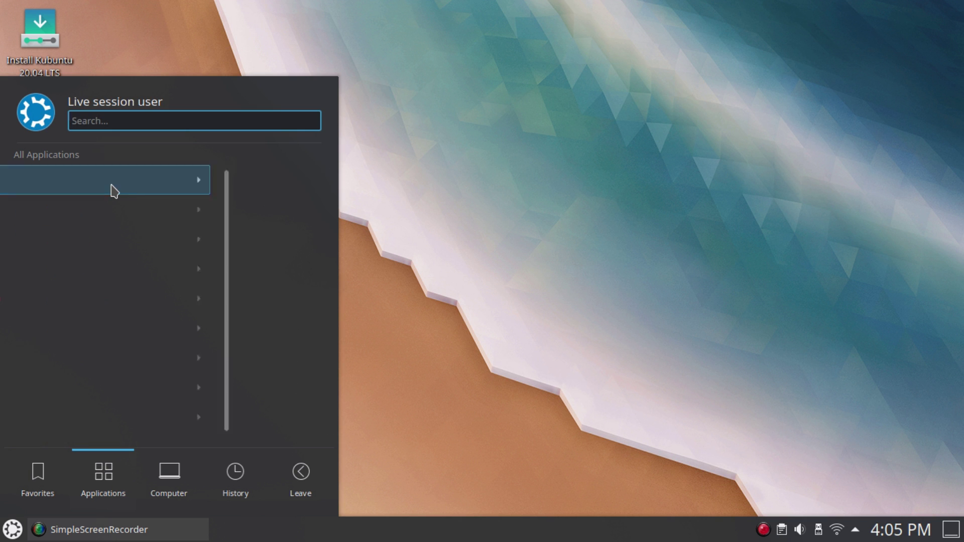
pyautogui.click(75, 160)
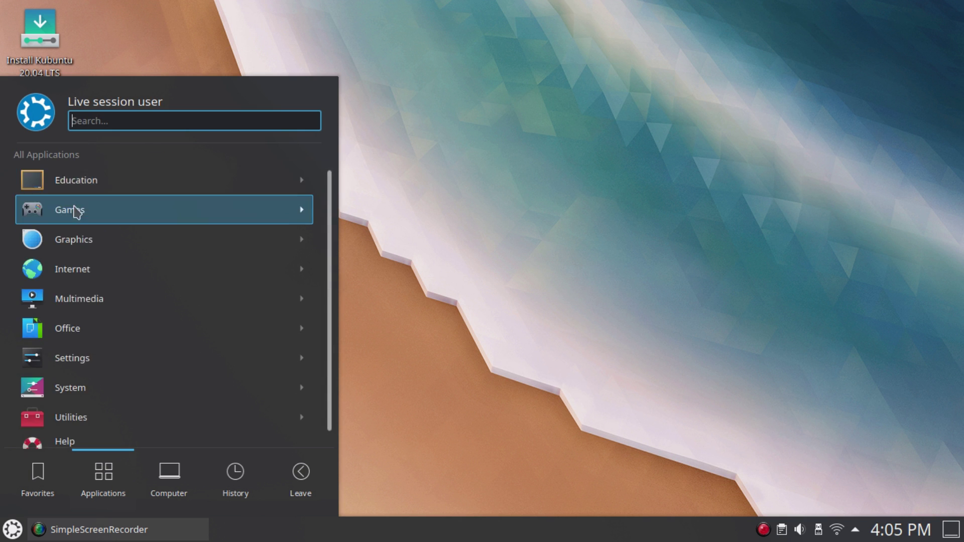
# Step: Browse the Games, Graphics and Internet categories in the launcher, returning to all applications after each
pyautogui.click(75, 211)
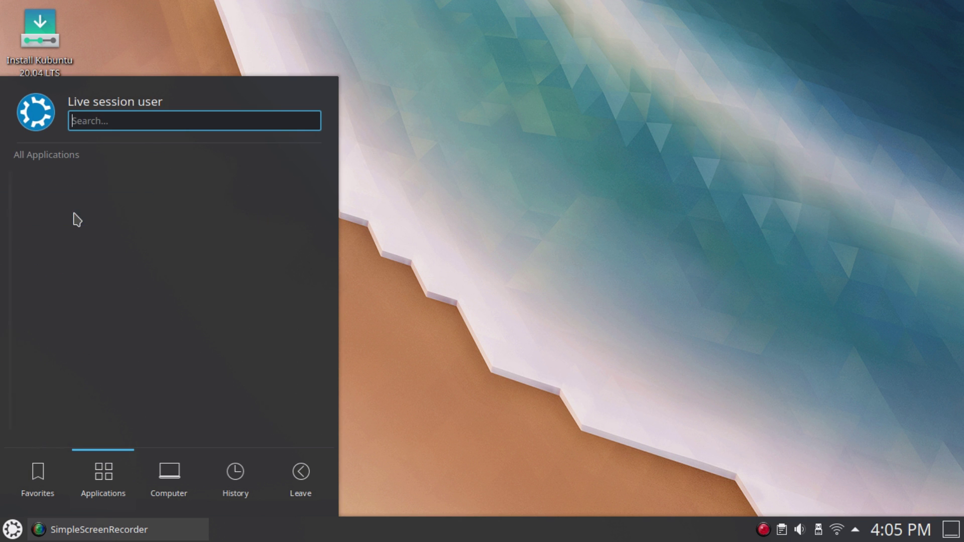
pyautogui.click(74, 159)
pyautogui.click(69, 242)
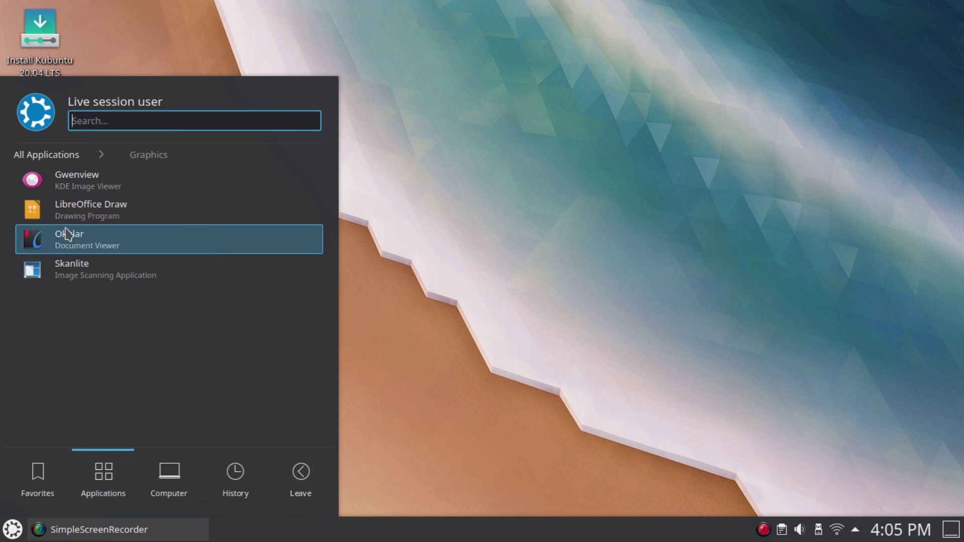
pyautogui.click(59, 157)
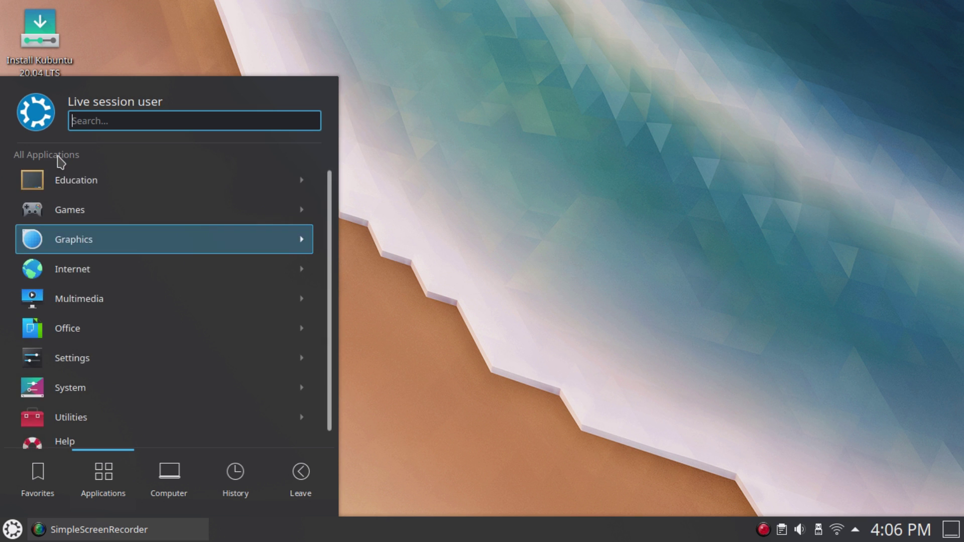
pyautogui.click(82, 270)
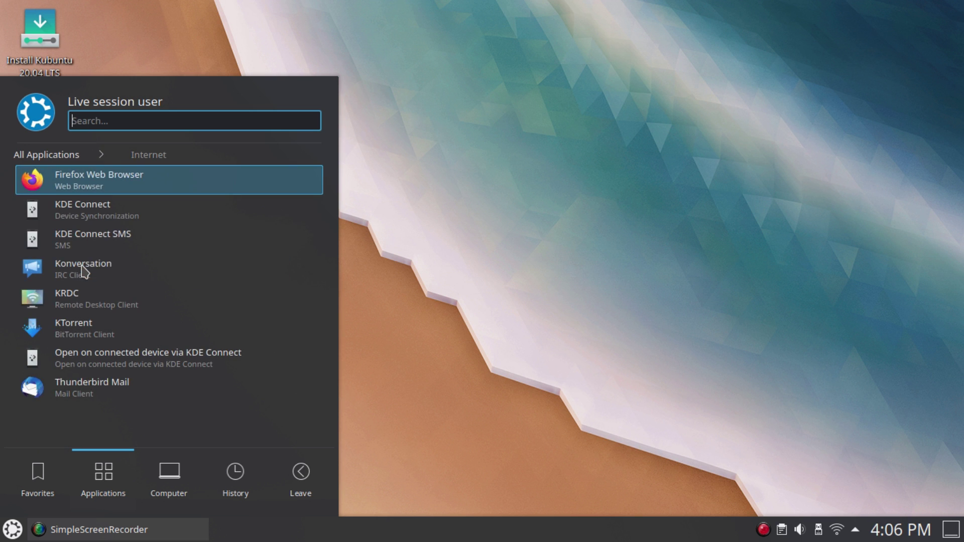
pyautogui.click(60, 160)
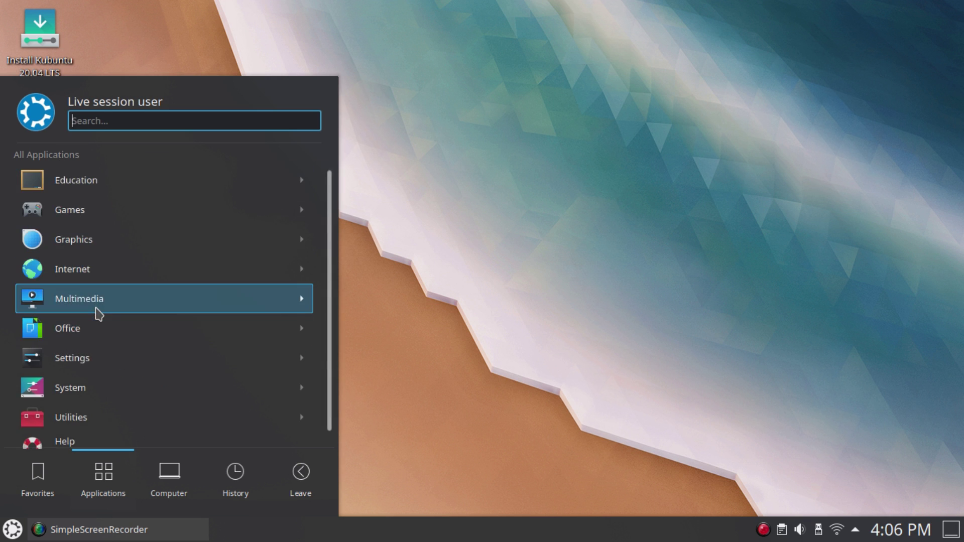
# Step: Browse the Multimedia, Office and Settings categories in the launcher, returning to all applications after each
pyautogui.click(98, 310)
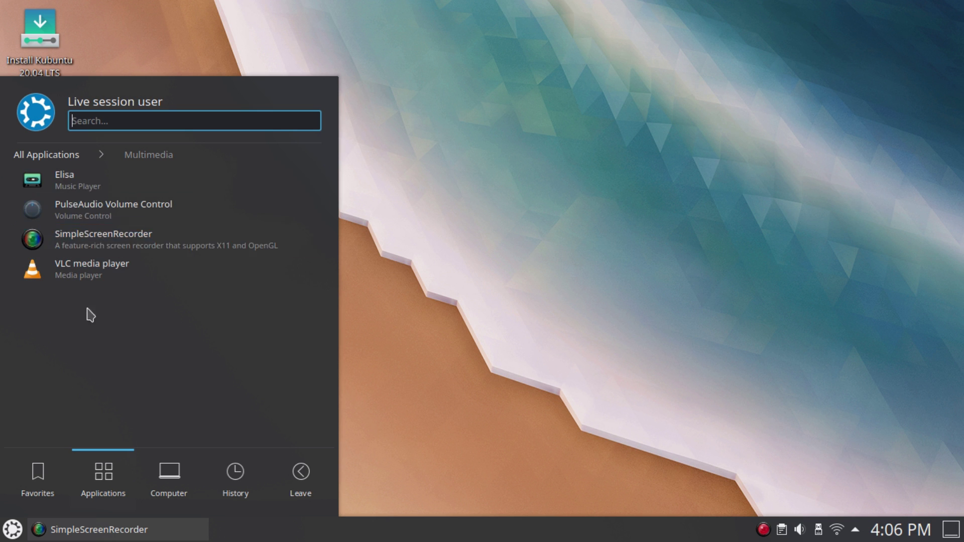
pyautogui.click(63, 154)
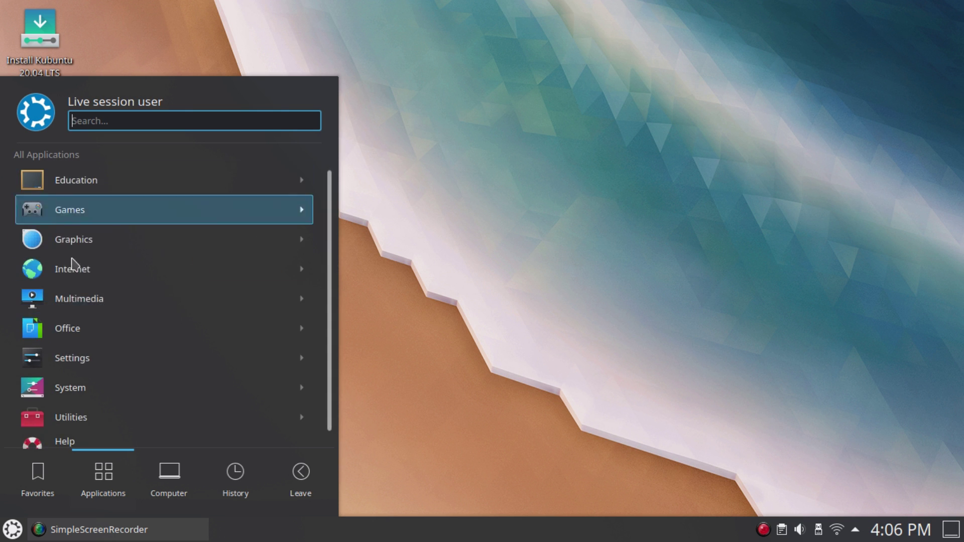
pyautogui.click(85, 335)
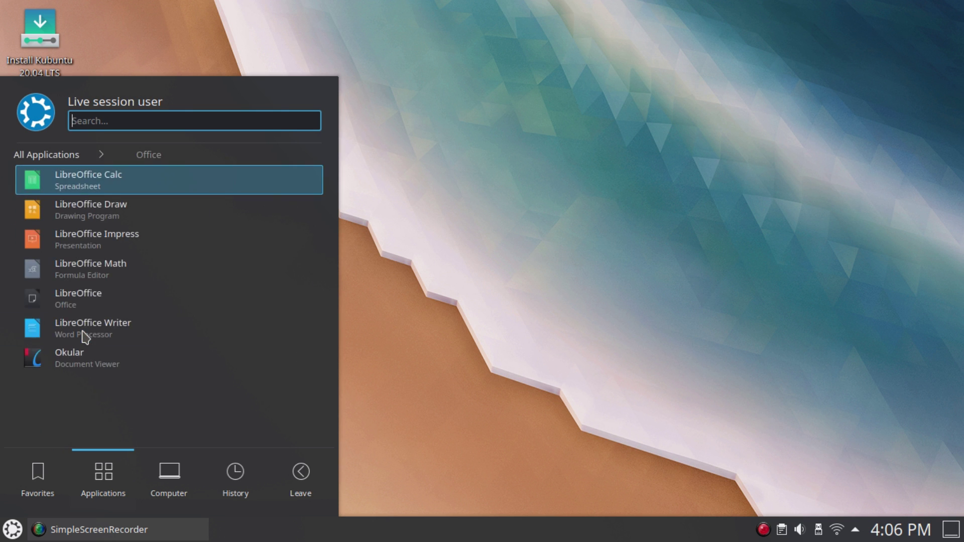
pyautogui.click(46, 156)
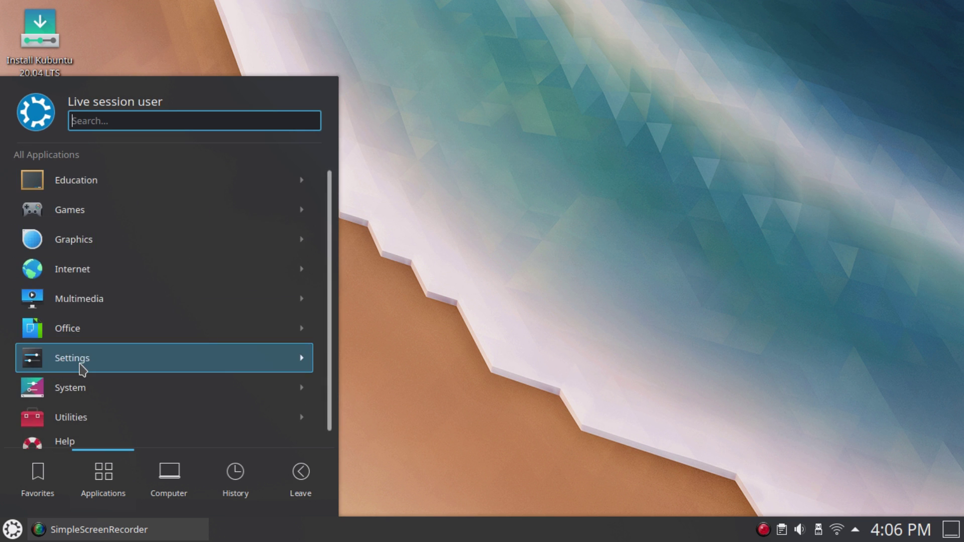
pyautogui.click(82, 369)
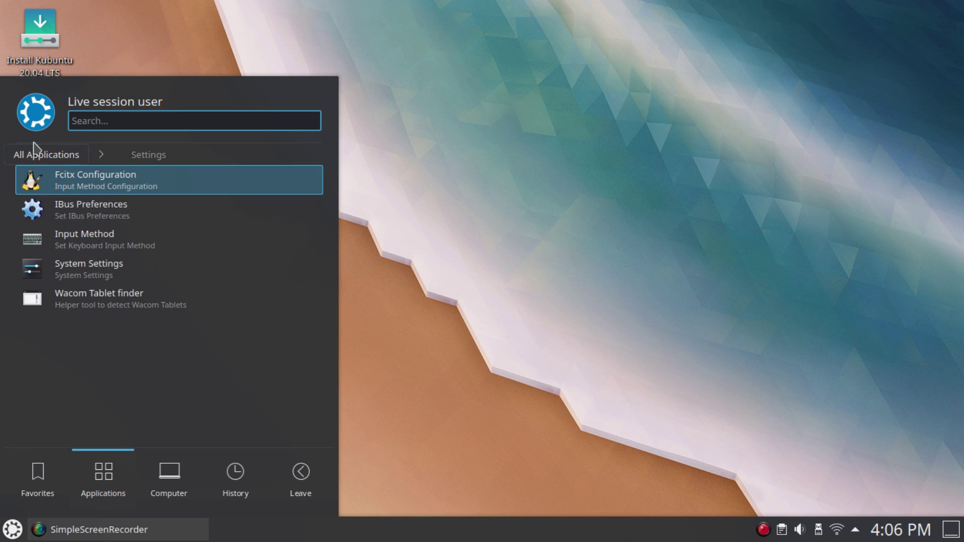
pyautogui.click(48, 160)
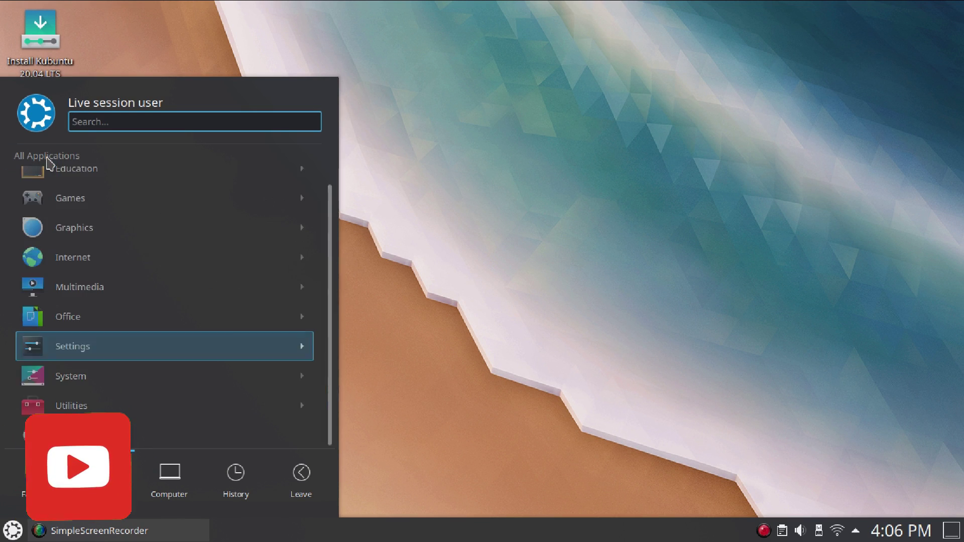
# Step: Examine the System category through to the end of its application list, and return to all applications
pyautogui.click(82, 397)
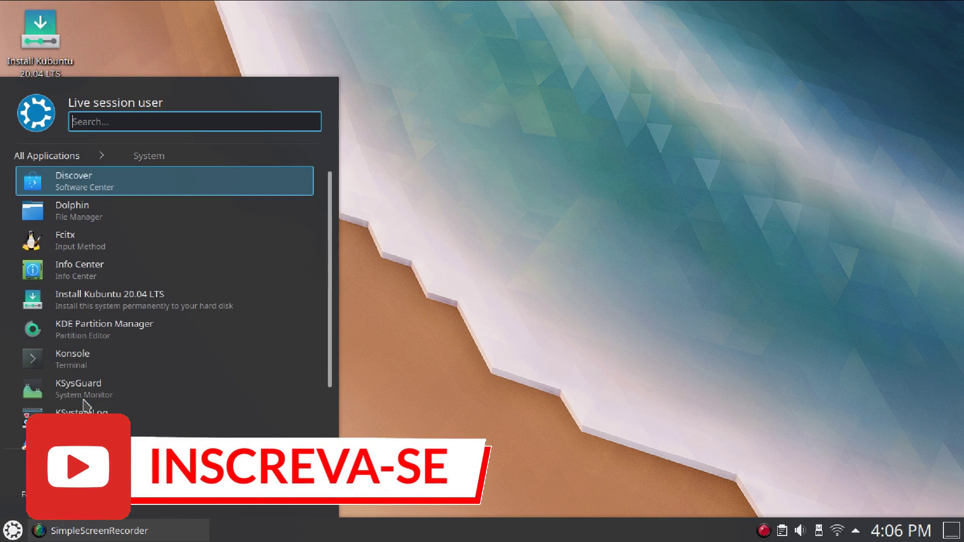
pyautogui.scroll(-2, 141, 353)
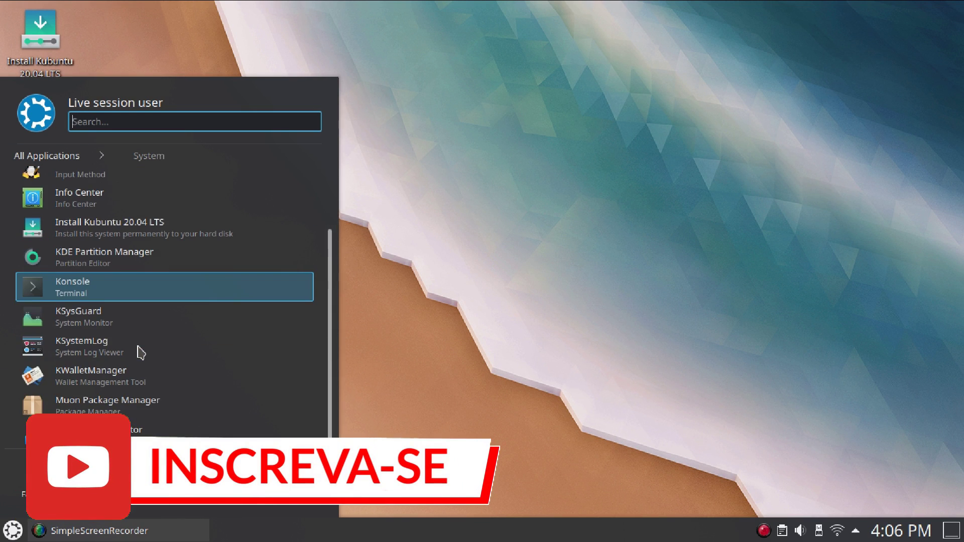
pyautogui.click(52, 157)
pyautogui.scroll(-1, 59, 271)
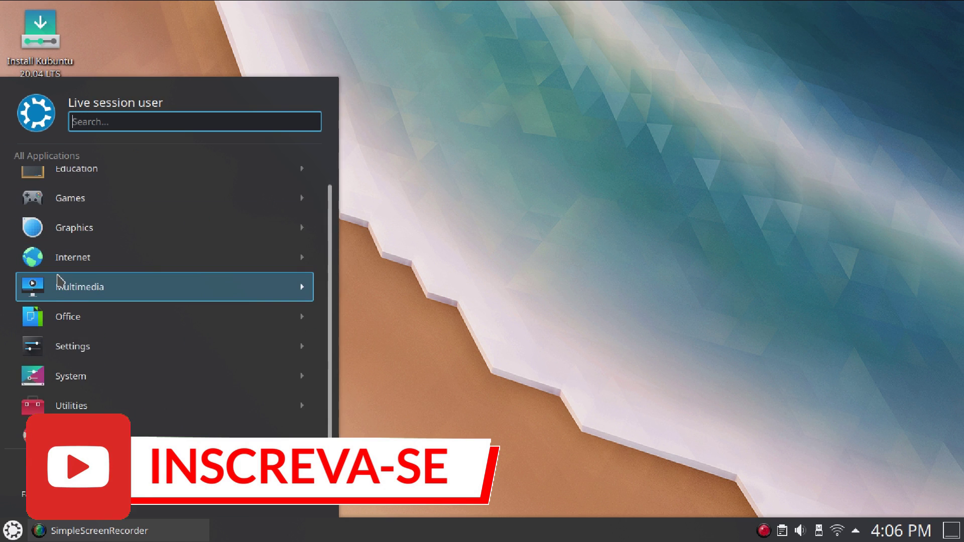
pyautogui.click(74, 387)
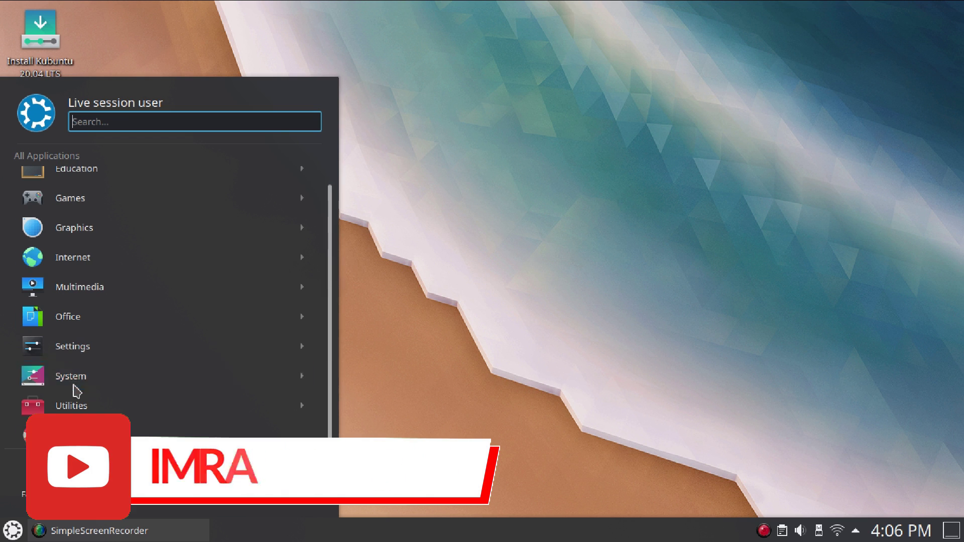
pyautogui.scroll(-3, 74, 389)
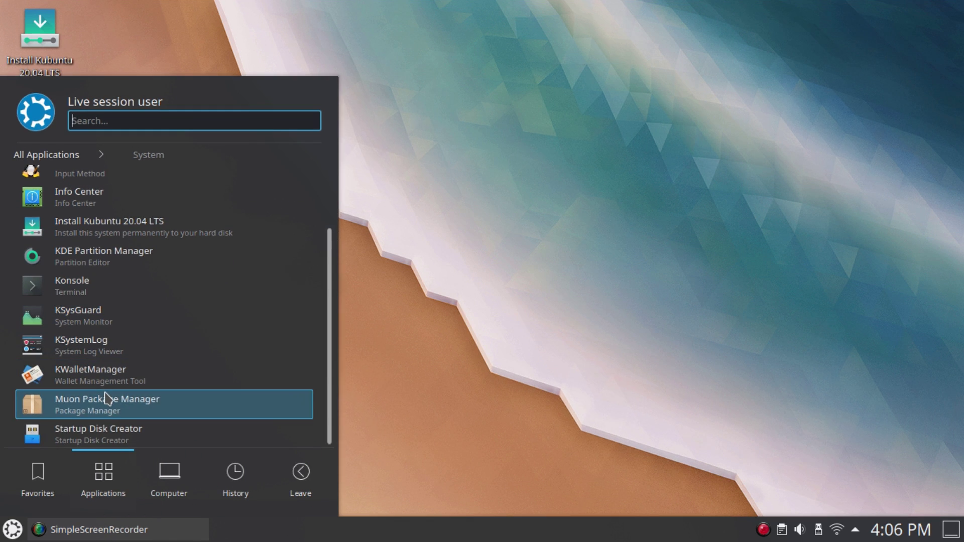
pyautogui.click(45, 159)
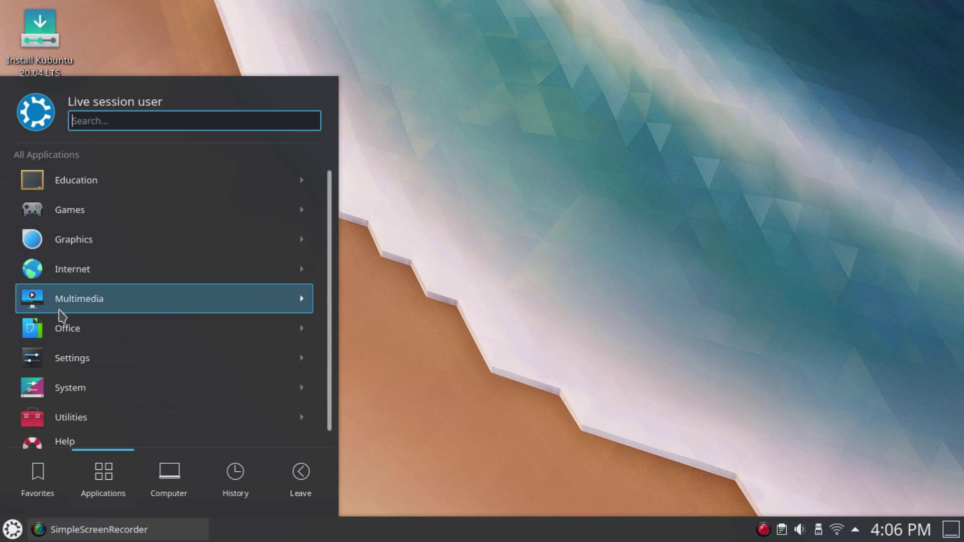
# Step: View the applications in the Utilities category, return to all applications and close the launcher
pyautogui.click(78, 407)
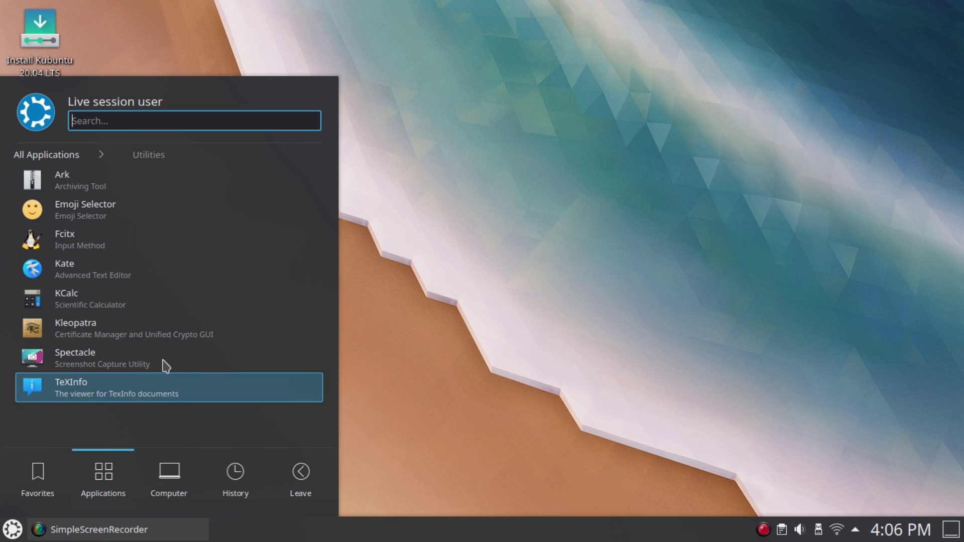
pyautogui.click(50, 154)
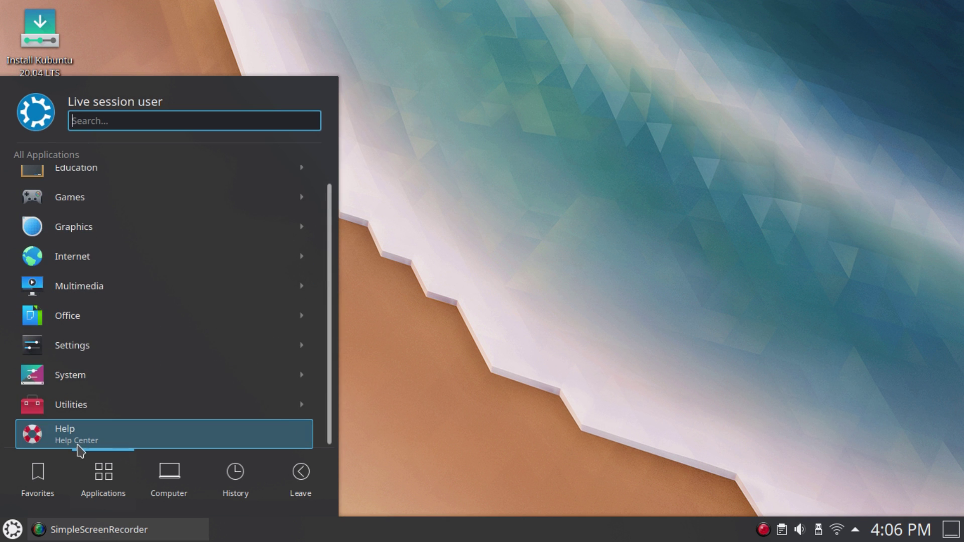
pyautogui.click(441, 219)
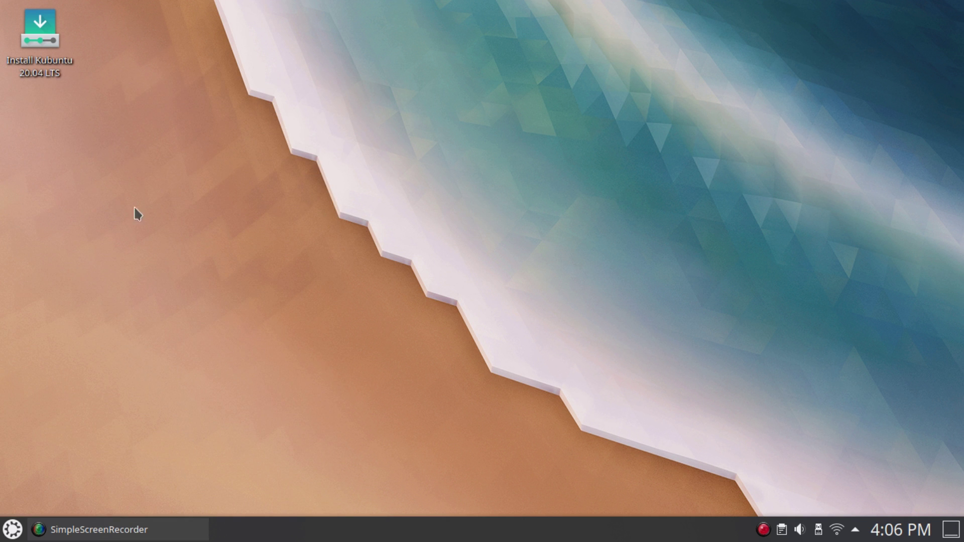
# Step: View the Home folder in the Dolphin file manager, try the window maximized, restored and moved, and close it
pyautogui.press('super')
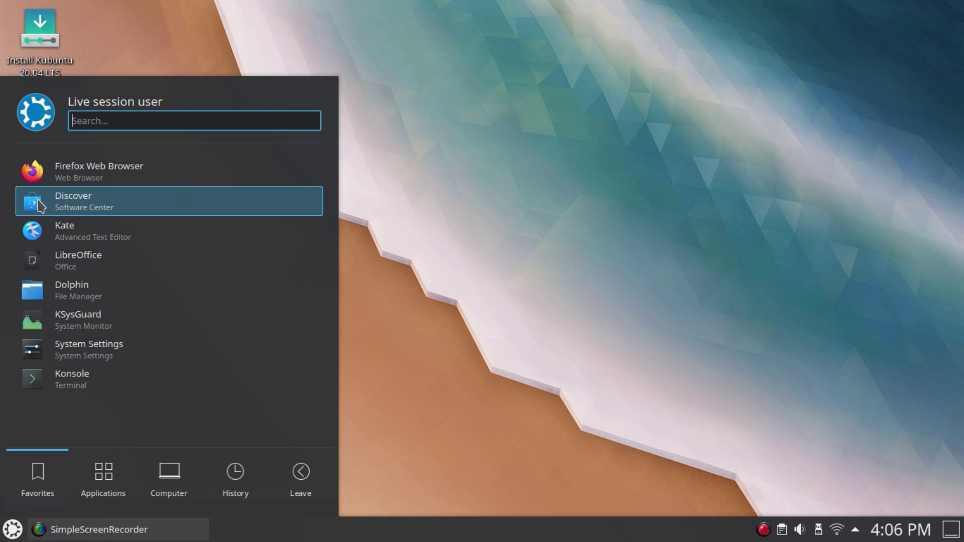
pyautogui.click(27, 289)
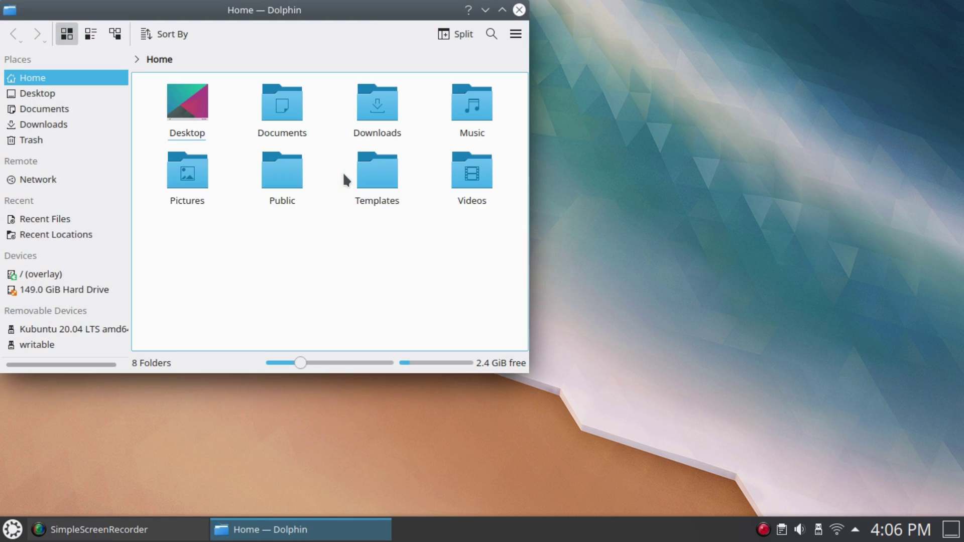
pyautogui.doubleClick(374, 9)
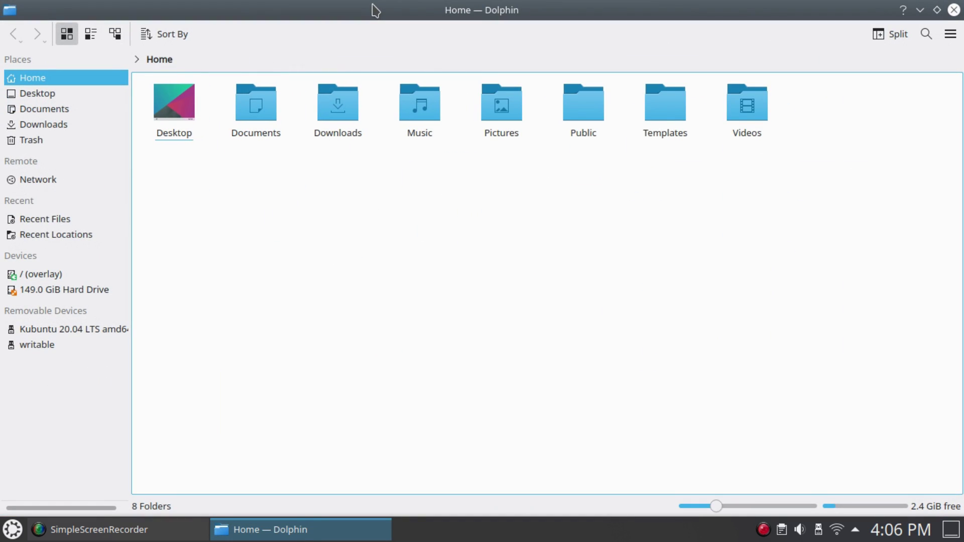
pyautogui.doubleClick(374, 9)
pyautogui.moveTo(372, 6); pyautogui.dragTo(586, 72)
pyautogui.click(700, 75)
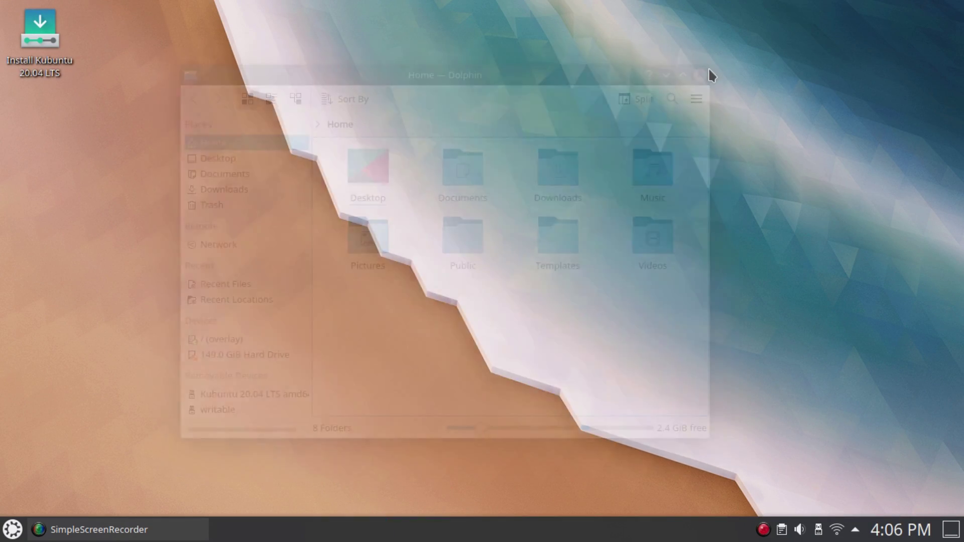
# Step: Open the Discover software center from the favorites and maximize its window to view the featured applications
pyautogui.press('super')
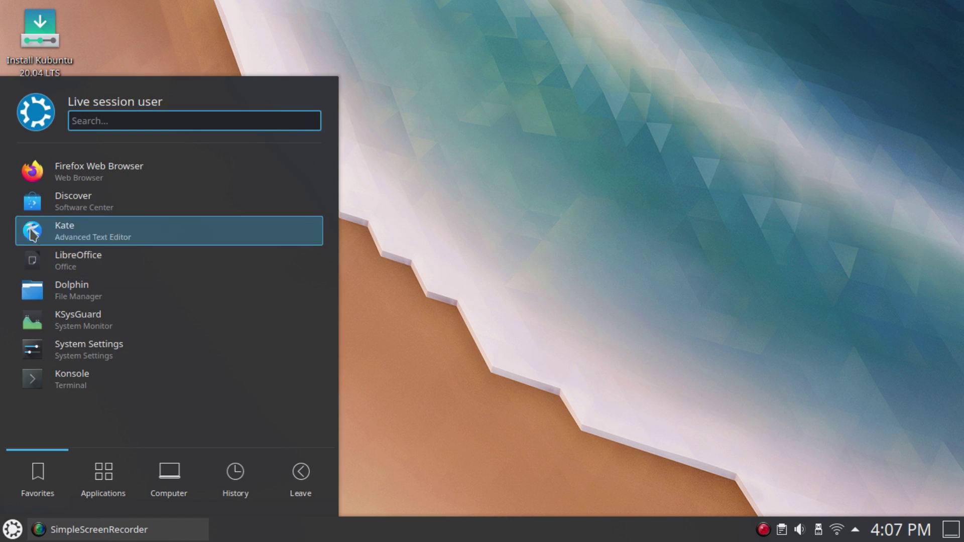
pyautogui.click(34, 203)
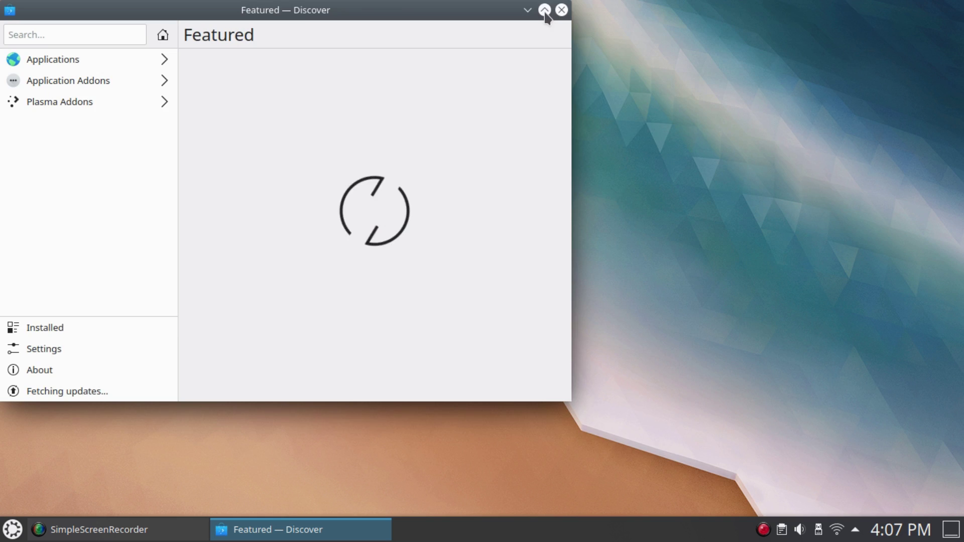
pyautogui.click(544, 10)
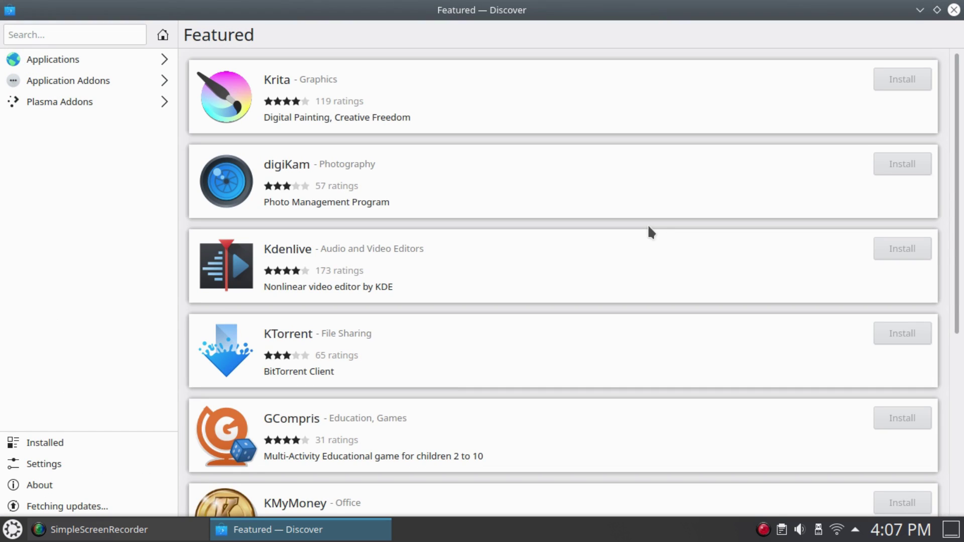
# Step: View the Settings, About and Updates pages of Discover, and close the software center
pyautogui.click(69, 460)
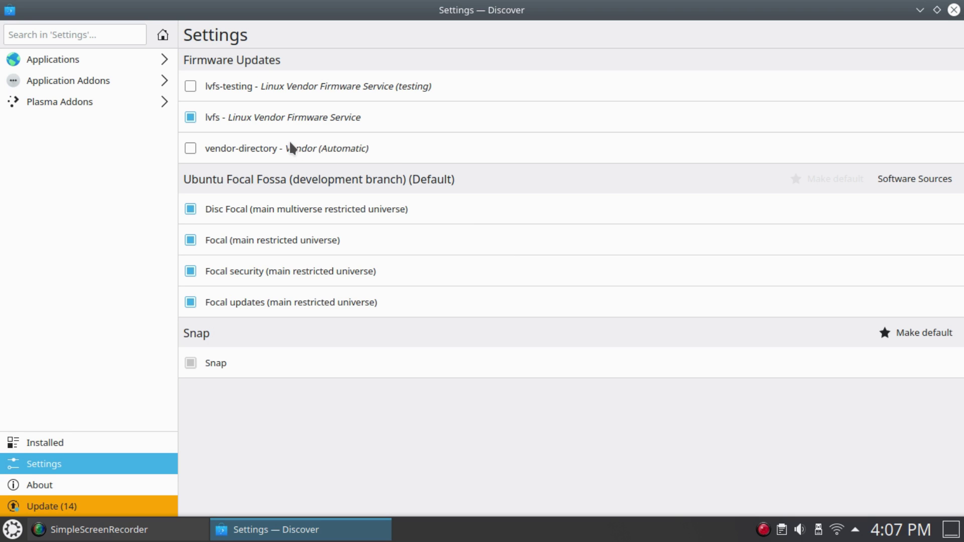
pyautogui.click(84, 487)
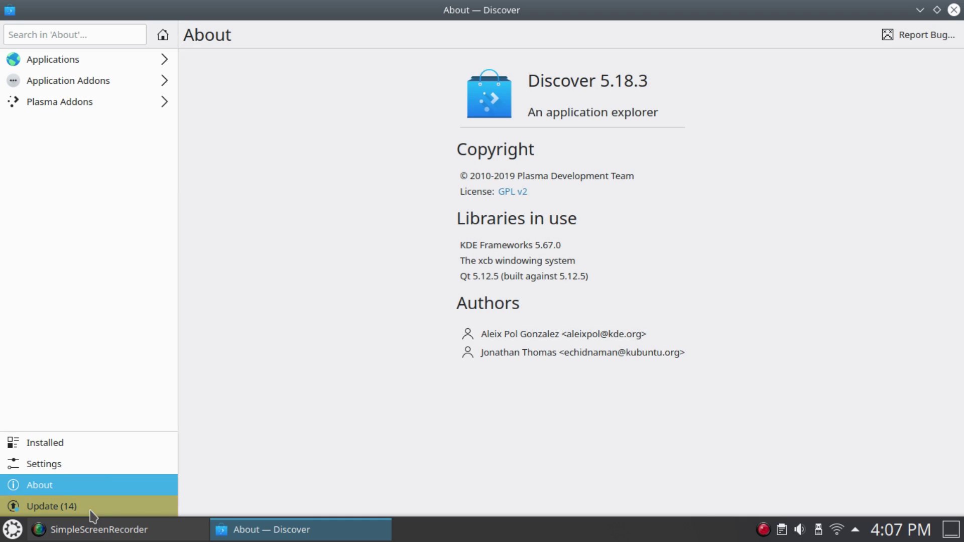
pyautogui.click(91, 510)
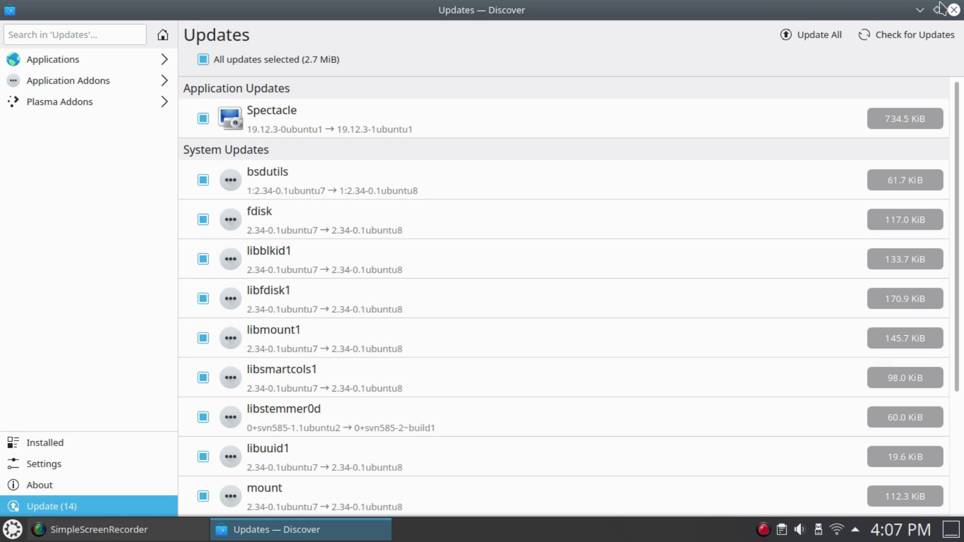
pyautogui.click(954, 10)
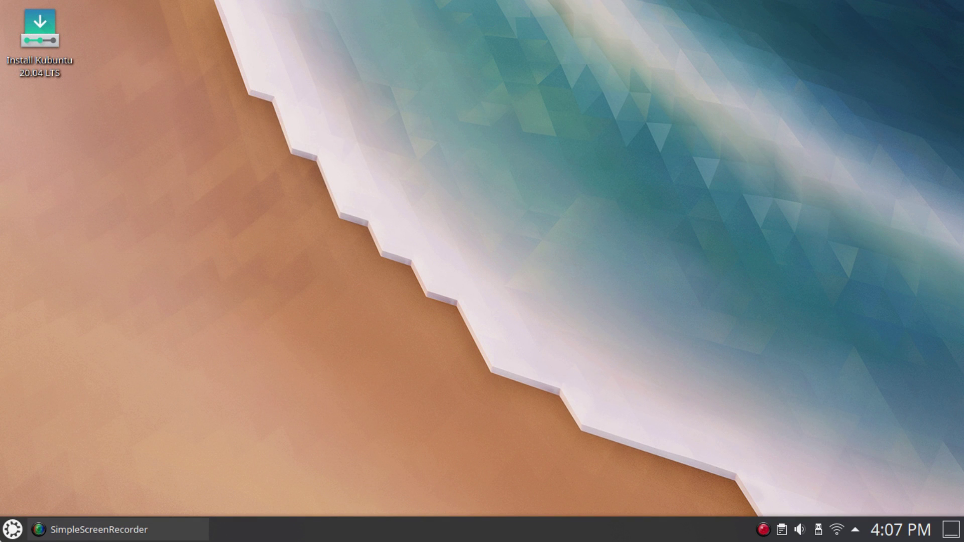
# Step: Open Muon Package Manager from the launcher's System category and maximize its window to show the package list
pyautogui.click(12, 530)
pyautogui.click(103, 474)
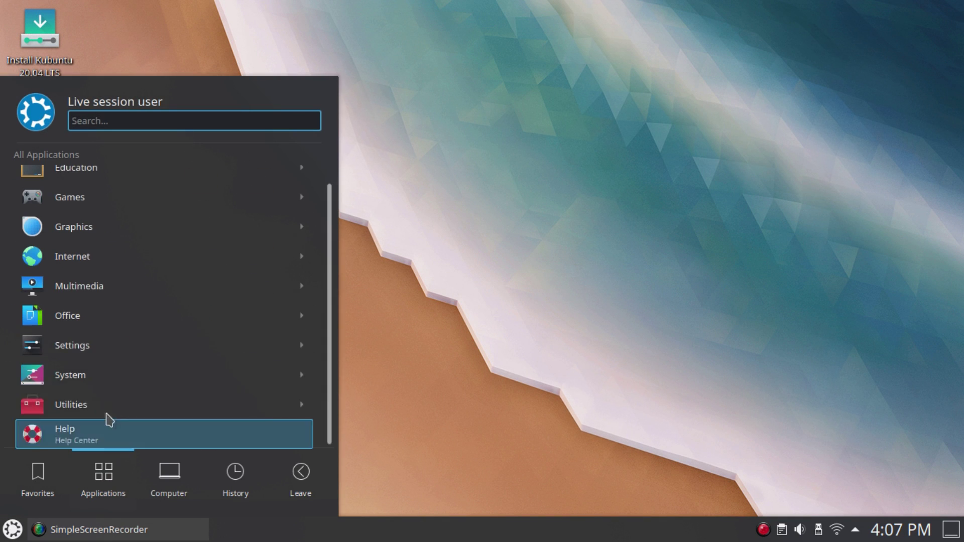
pyautogui.click(111, 381)
pyautogui.scroll(-2, 135, 362)
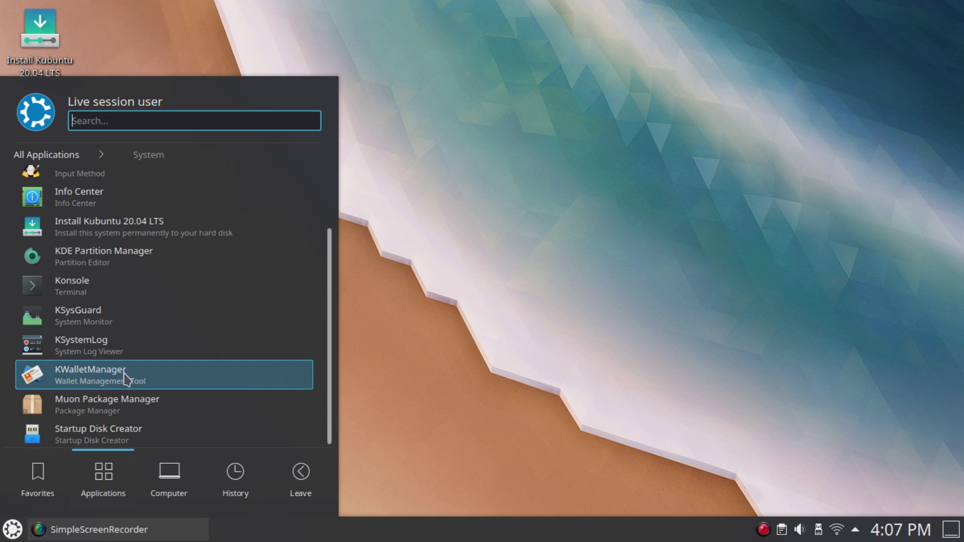
pyautogui.click(183, 409)
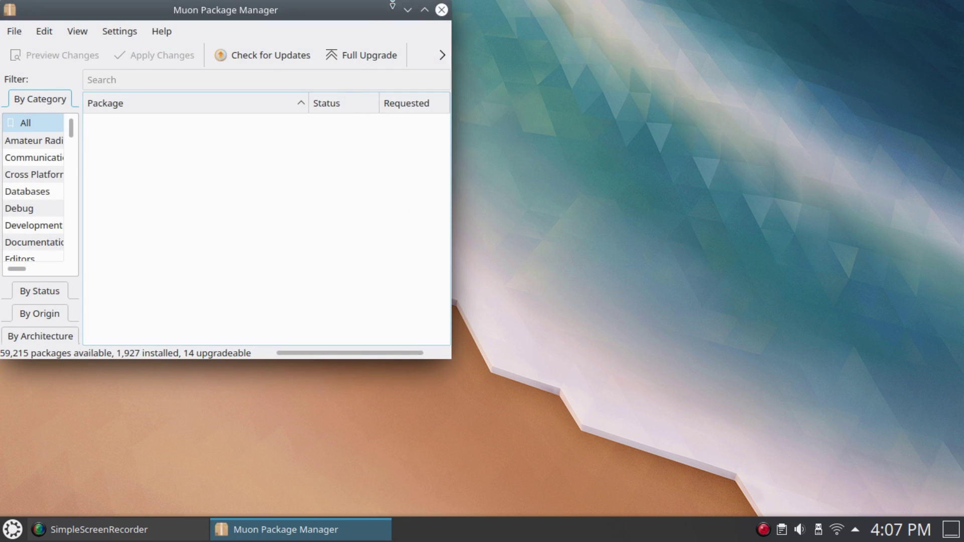
pyautogui.click(424, 9)
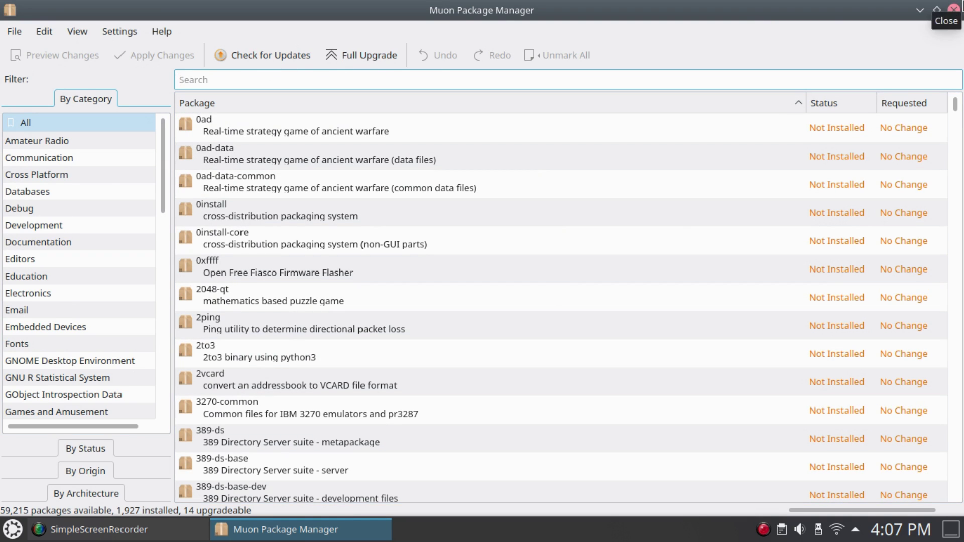
# Step: Close Muon Package Manager and check the clock and audio volume popups in the system tray
pyautogui.click(954, 9)
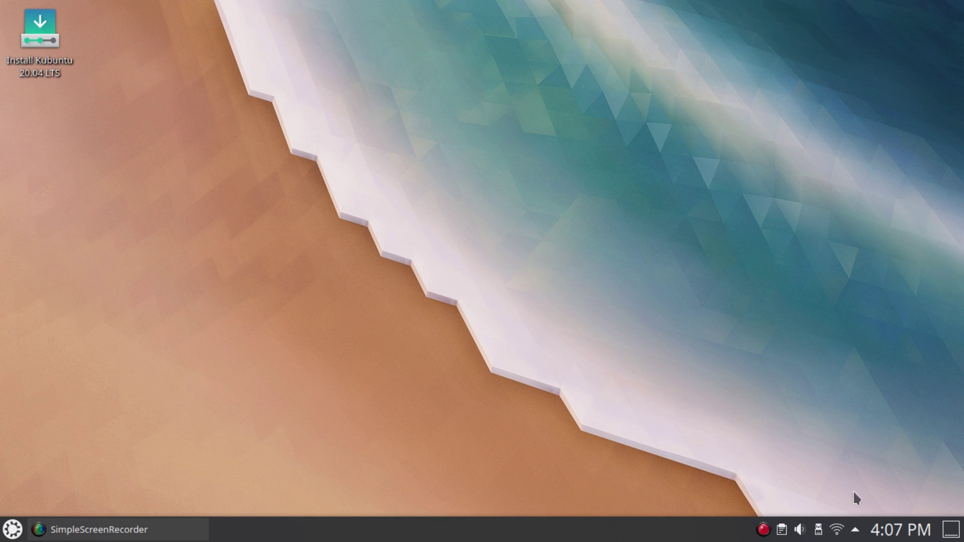
pyautogui.click(897, 537)
pyautogui.click(902, 538)
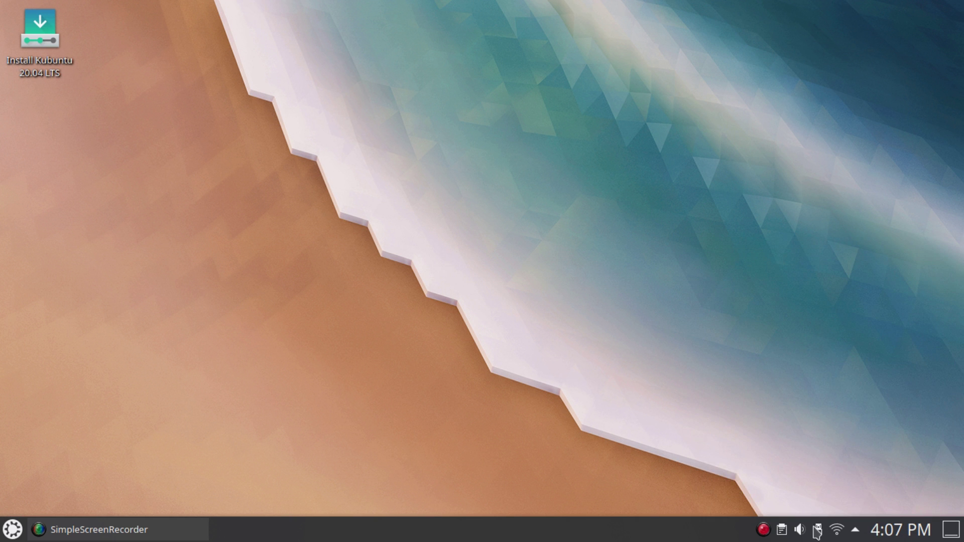
pyautogui.click(800, 530)
pyautogui.click(801, 530)
# Step: Open the Elisa music player from the launcher's Multimedia category, view it maximized, and close it
pyautogui.press('super')
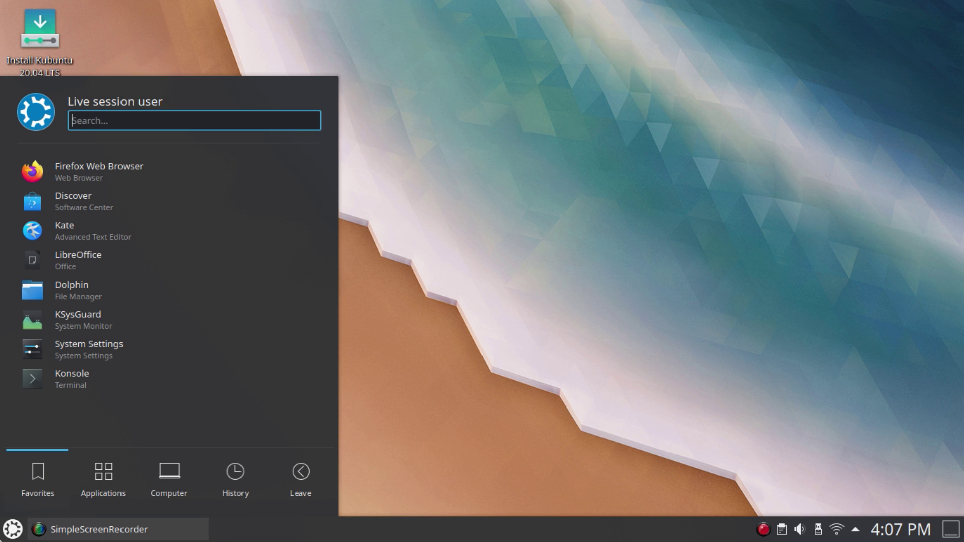
pyautogui.click(114, 484)
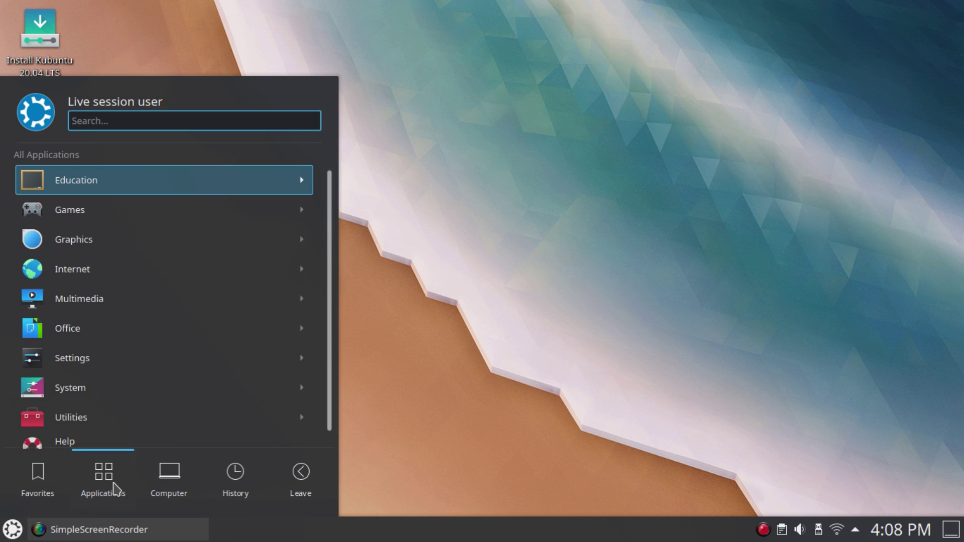
pyautogui.click(116, 288)
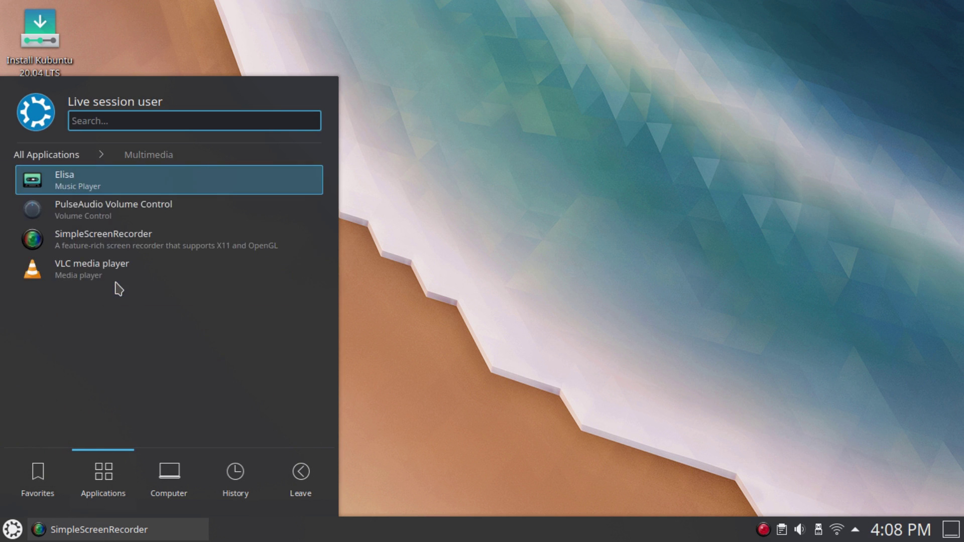
pyautogui.click(112, 182)
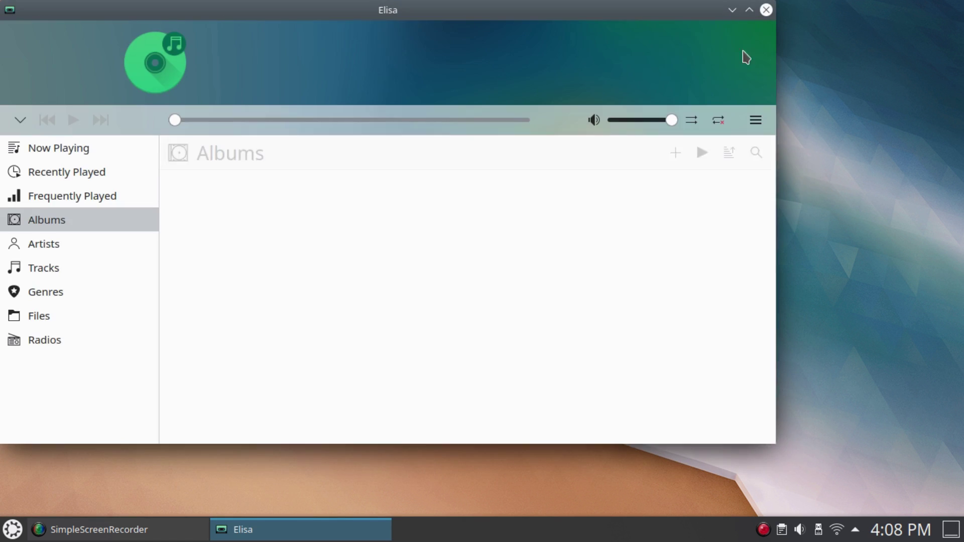
pyautogui.click(750, 10)
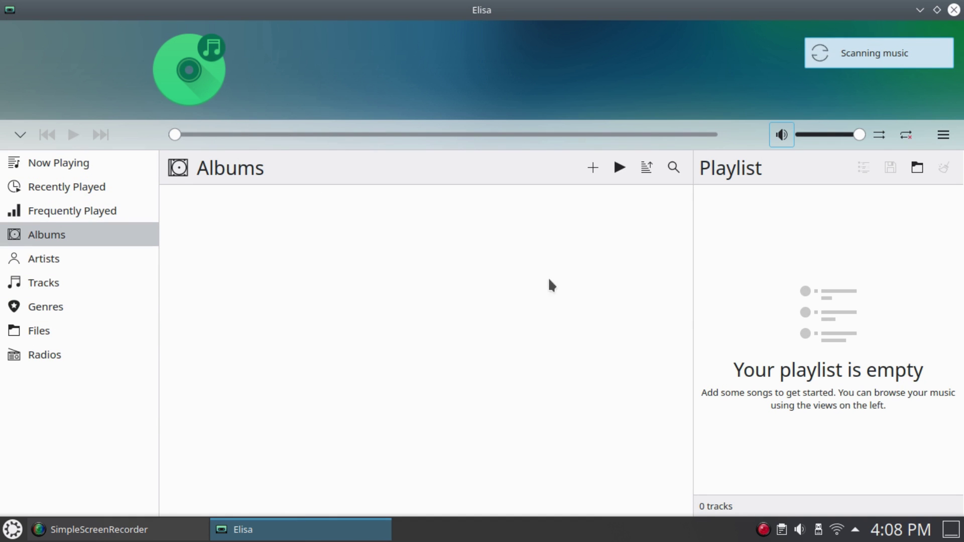
pyautogui.click(954, 8)
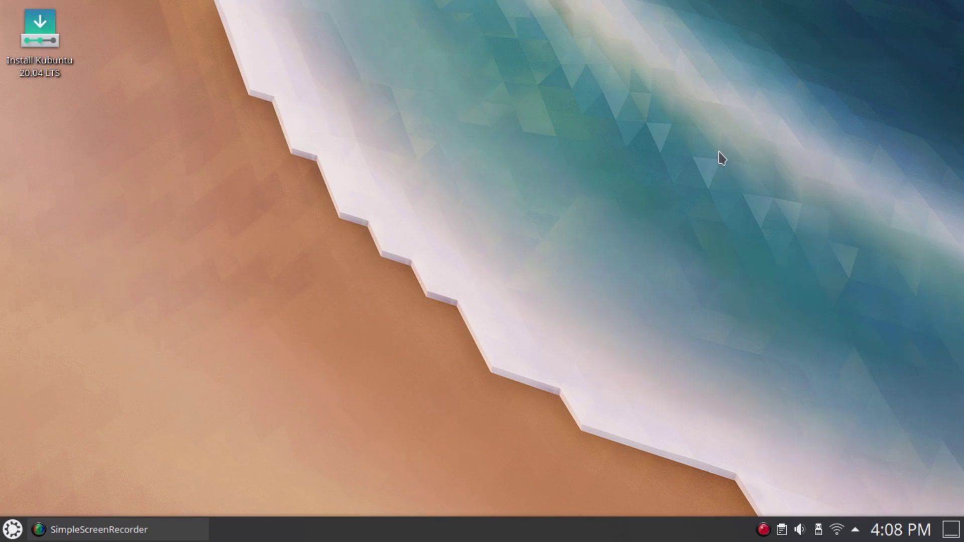
# Step: Switch the application launcher to the Application Menu alternative and look through its cascading categories
pyautogui.rightClick(5, 536)
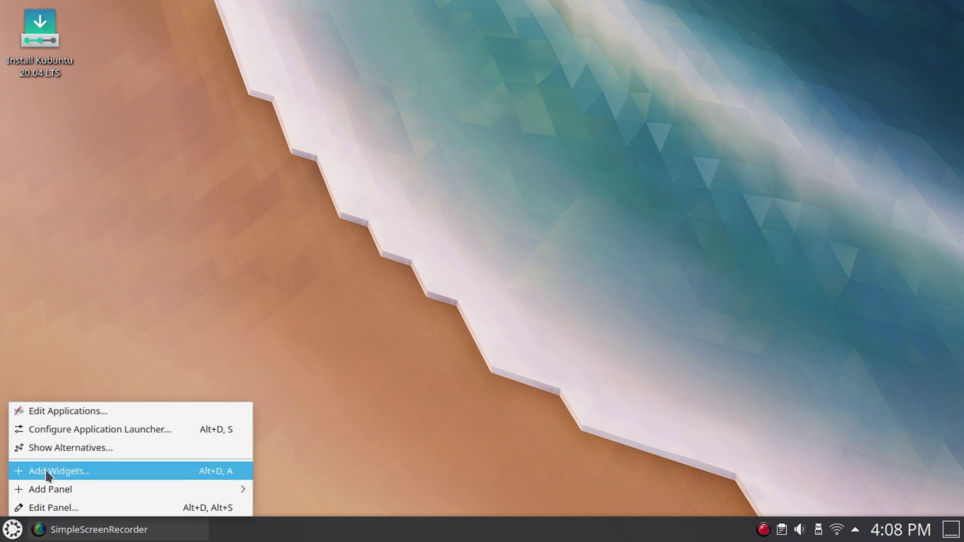
pyautogui.click(71, 448)
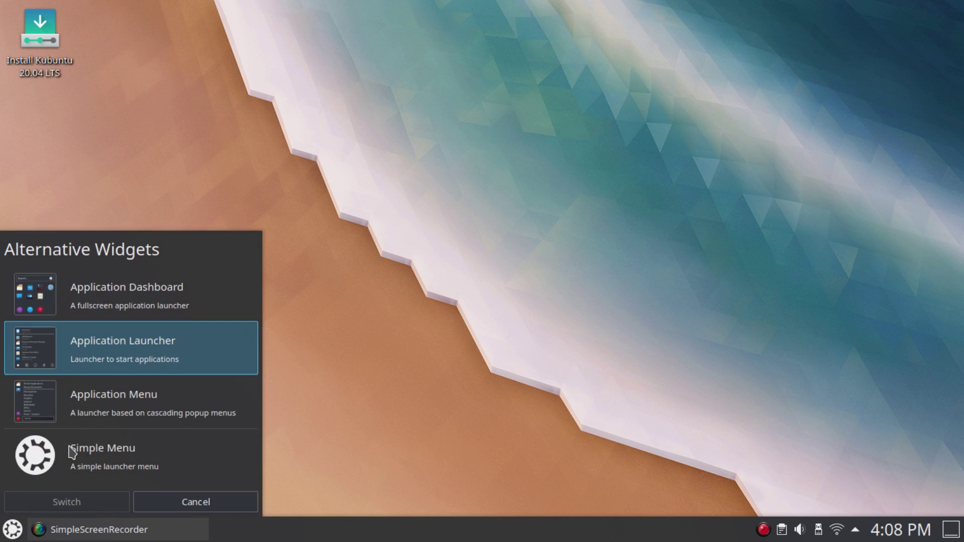
pyautogui.click(86, 422)
pyautogui.click(95, 498)
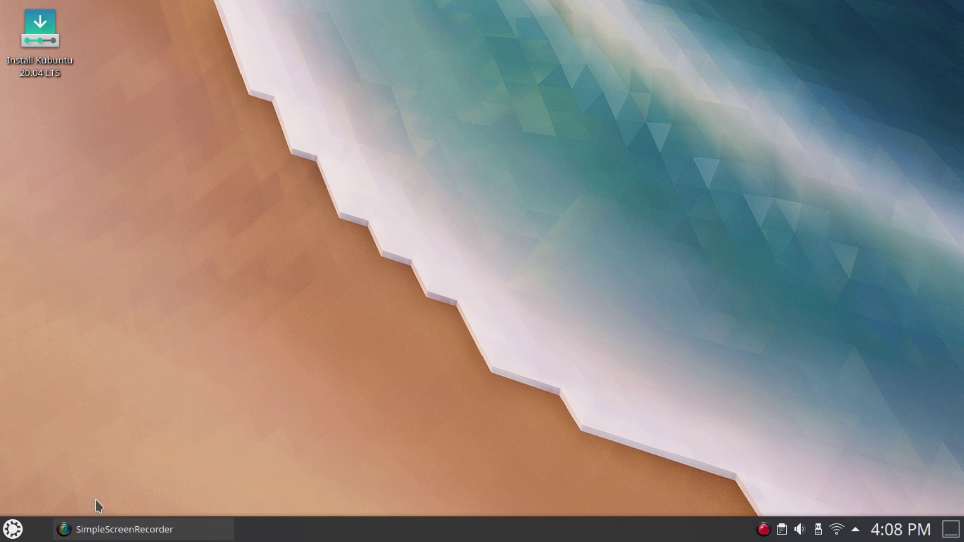
pyautogui.click(13, 530)
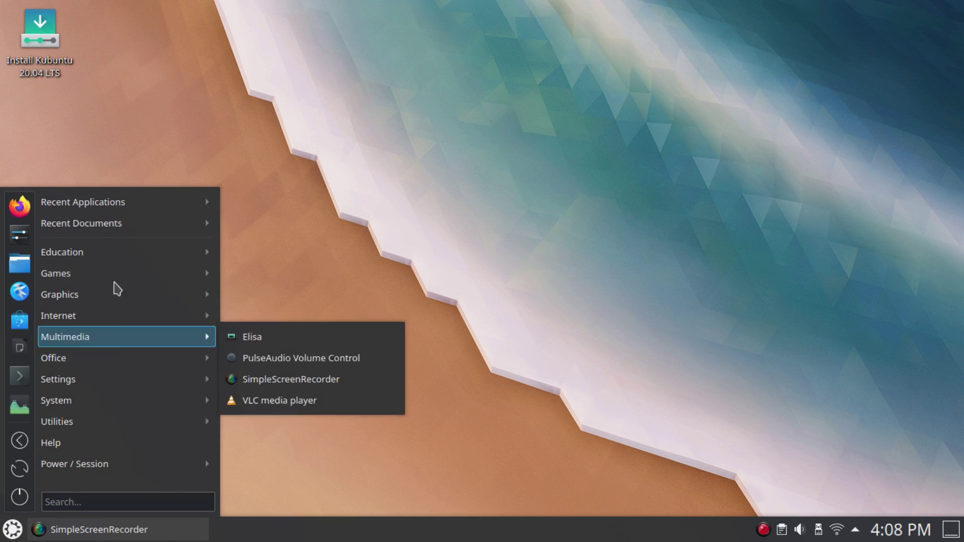
pyautogui.moveTo(116, 261)
pyautogui.click(436, 100)
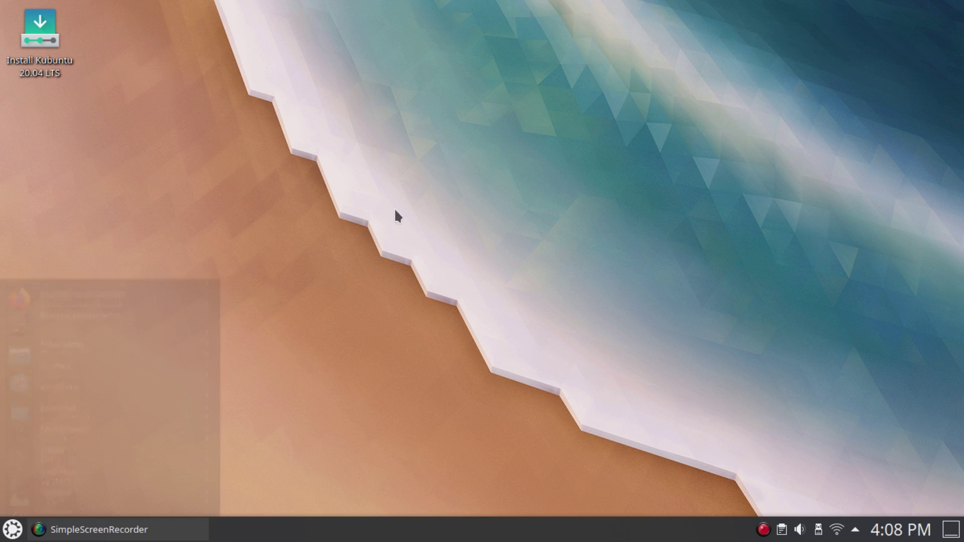
# Step: Switch the panel's task manager to the Icons-only Task Manager alternative
pyautogui.rightClick(247, 532)
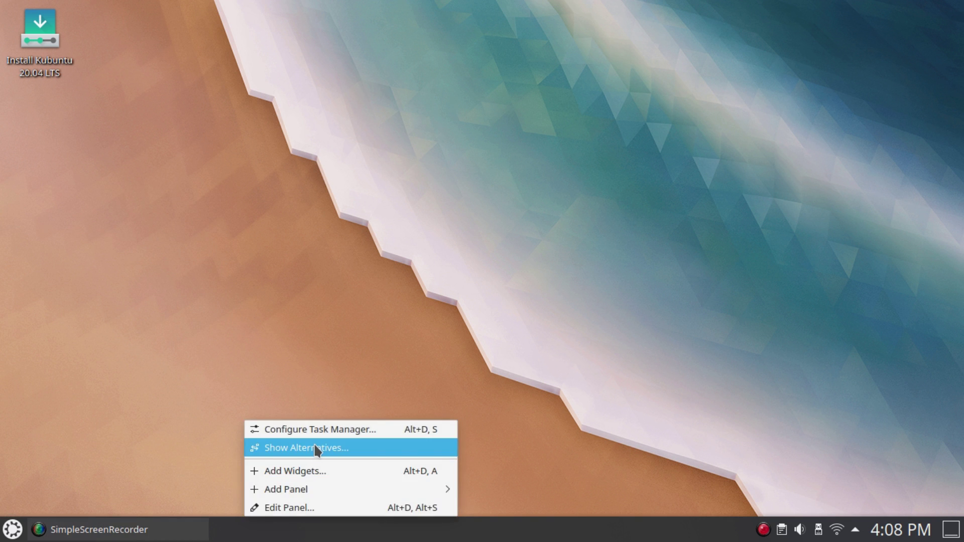
pyautogui.click(318, 449)
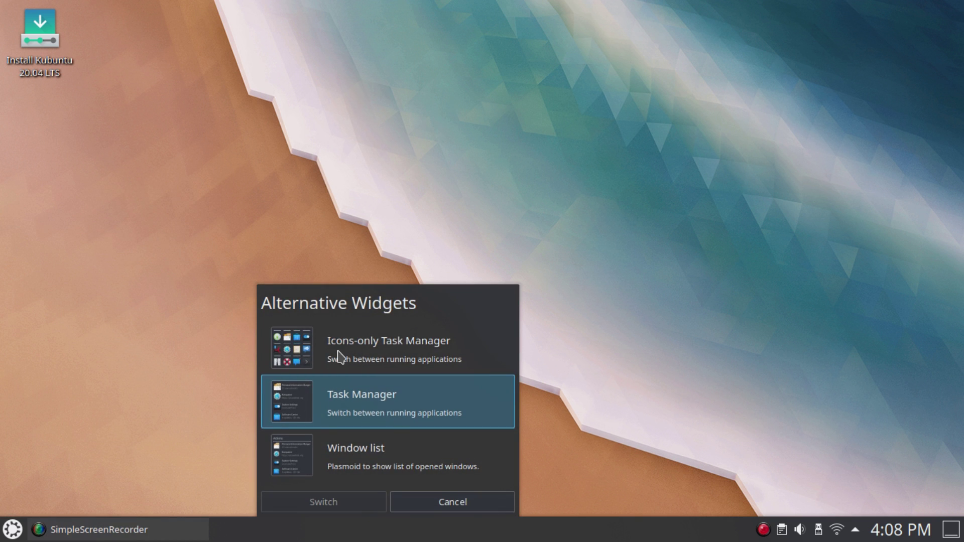
pyautogui.click(341, 358)
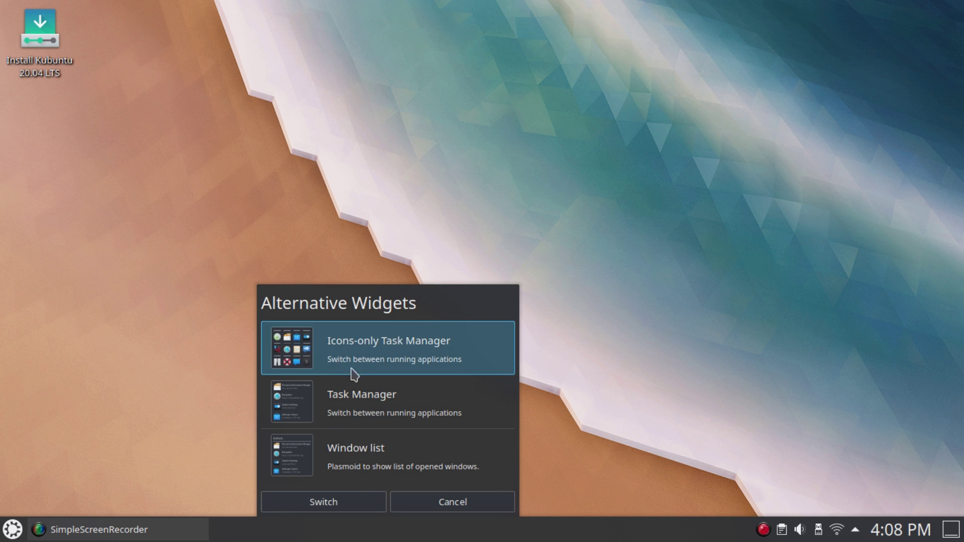
pyautogui.click(357, 501)
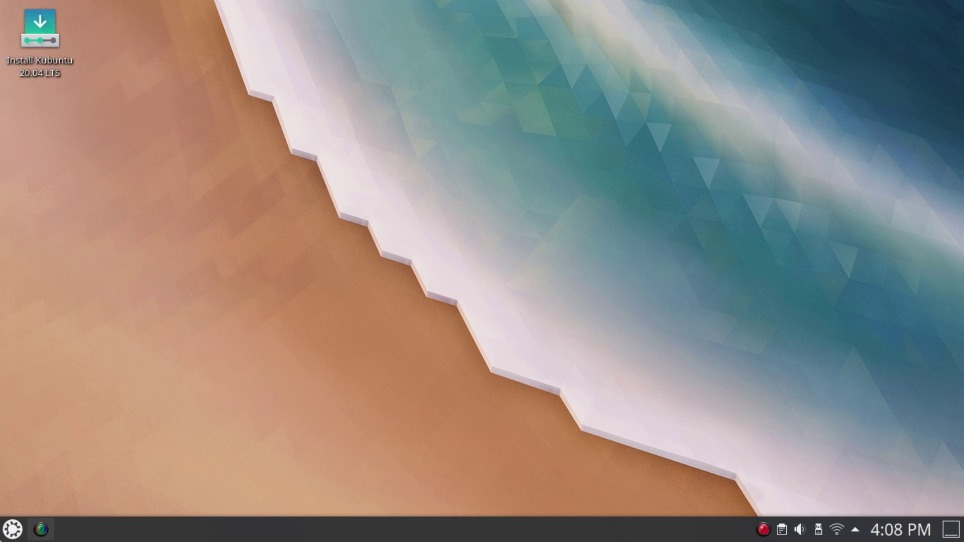
# Step: Open Dolphin from the application menu, try minimizing and restoring it through its taskbar icon, and close it
pyautogui.press('super')
pyautogui.moveTo(76, 279)
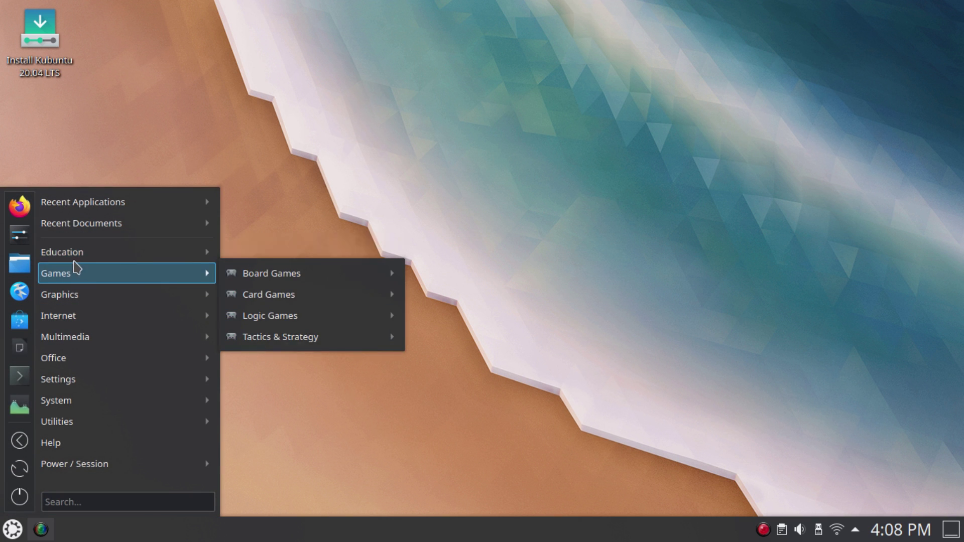
pyautogui.click(19, 263)
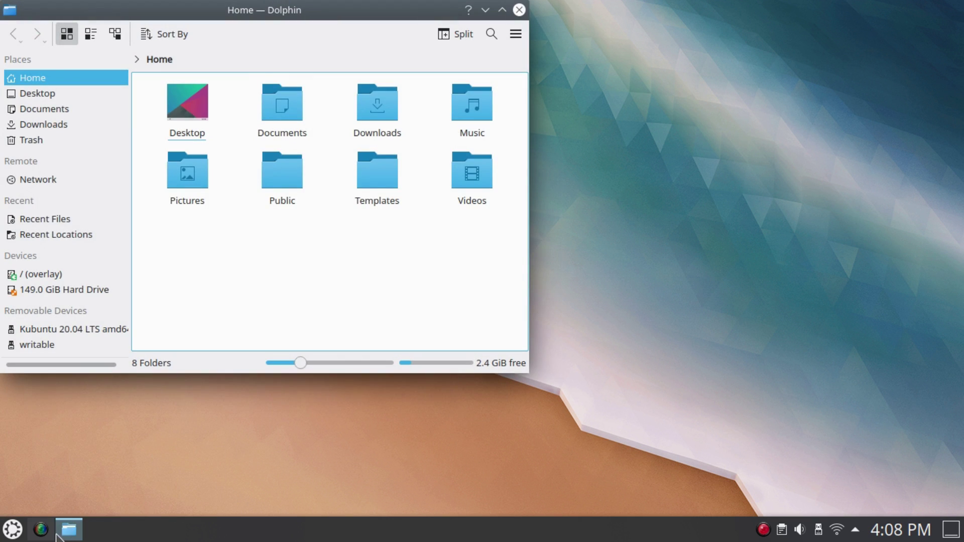
pyautogui.click(69, 531)
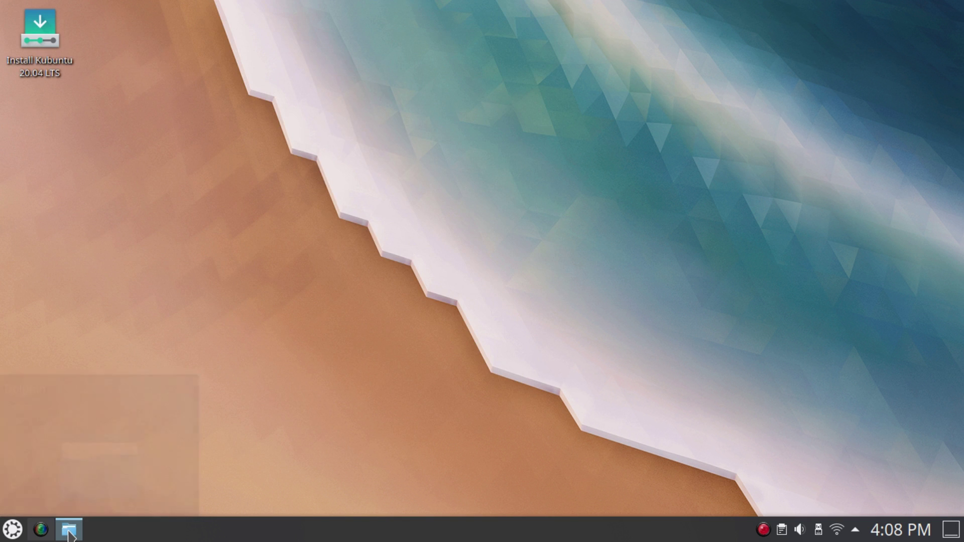
pyautogui.click(70, 531)
pyautogui.click(69, 532)
pyautogui.click(69, 532)
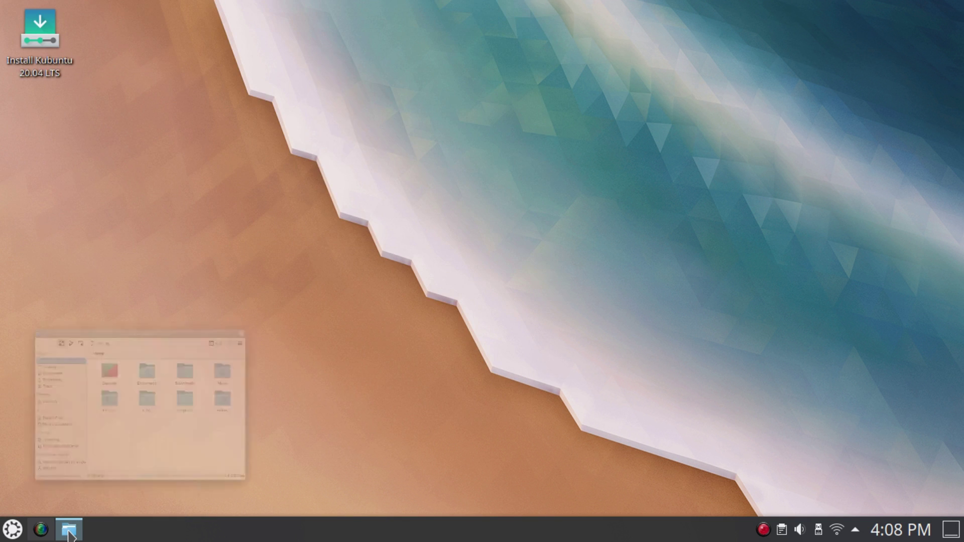
pyautogui.click(520, 9)
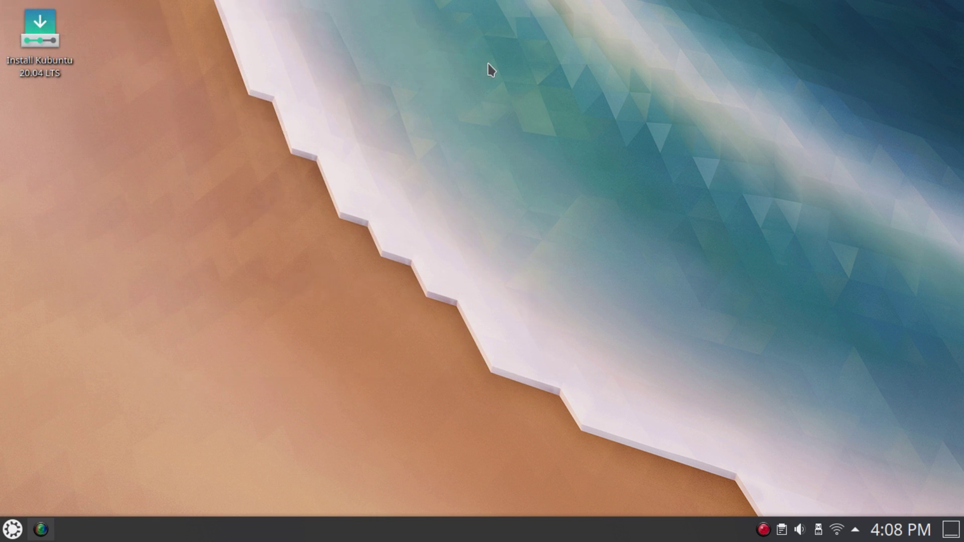
# Step: Browse the wallpapers in the desktop settings, set Autumn 5.5 as the desktop background, and leave desktop customization mode
pyautogui.click(463, 82)
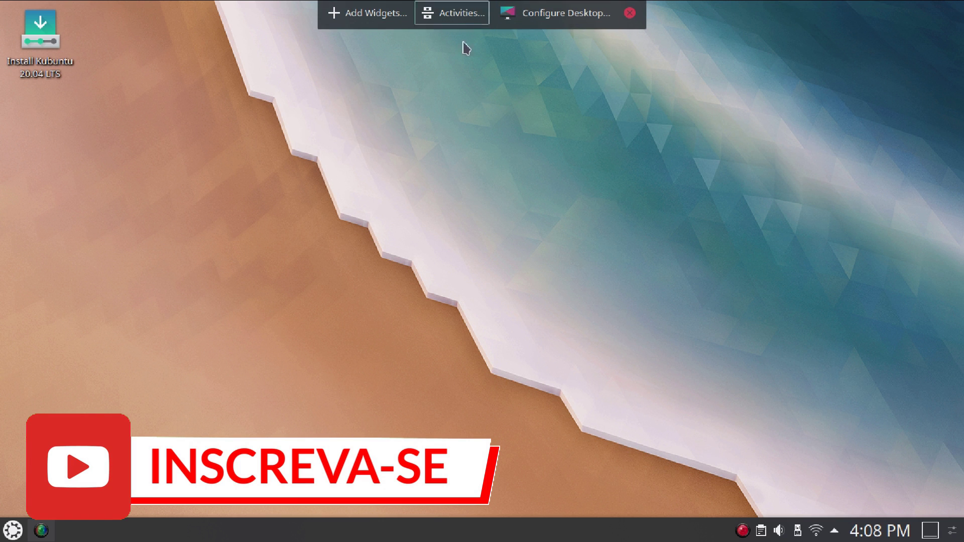
pyautogui.click(569, 21)
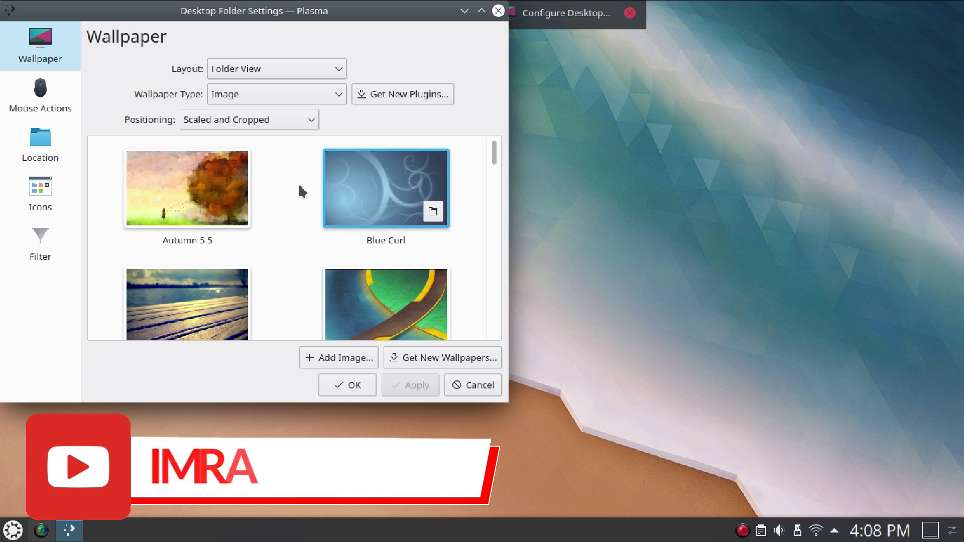
pyautogui.scroll(-8, 302, 191)
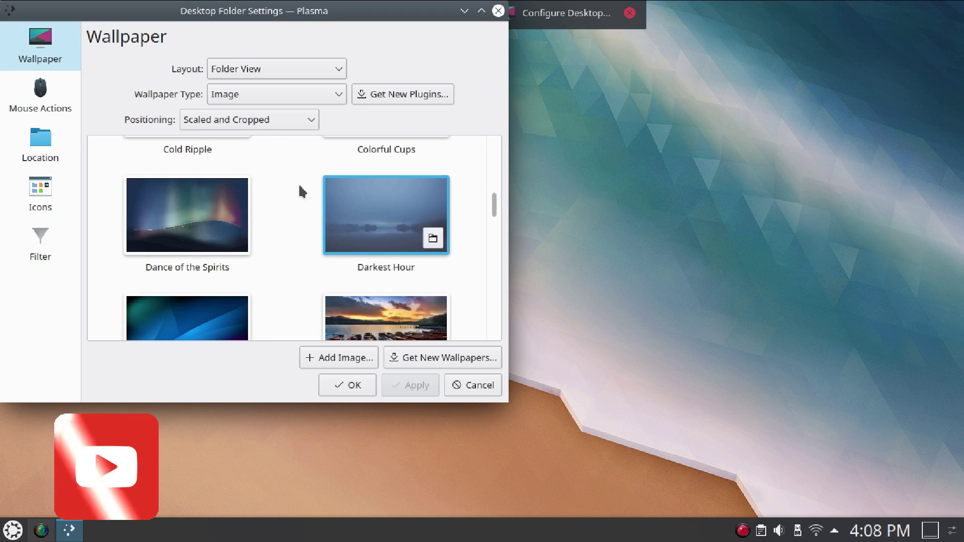
pyautogui.scroll(-10, 302, 192)
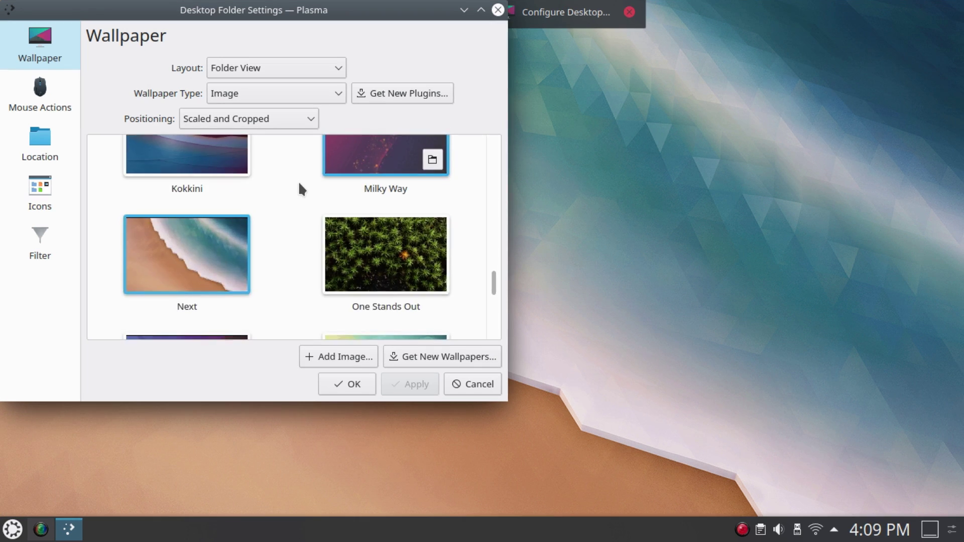
pyautogui.scroll(18, 299, 183)
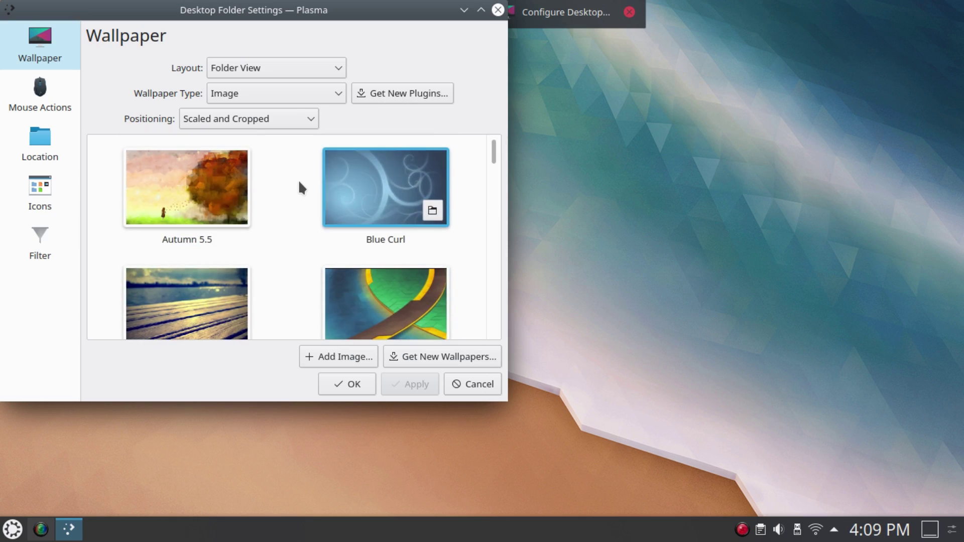
pyautogui.click(163, 171)
pyautogui.click(427, 390)
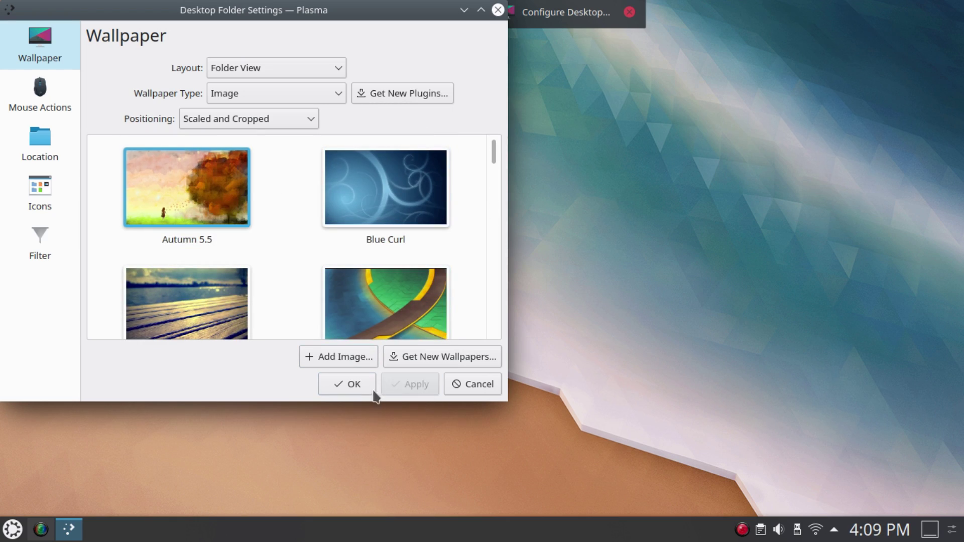
pyautogui.click(347, 391)
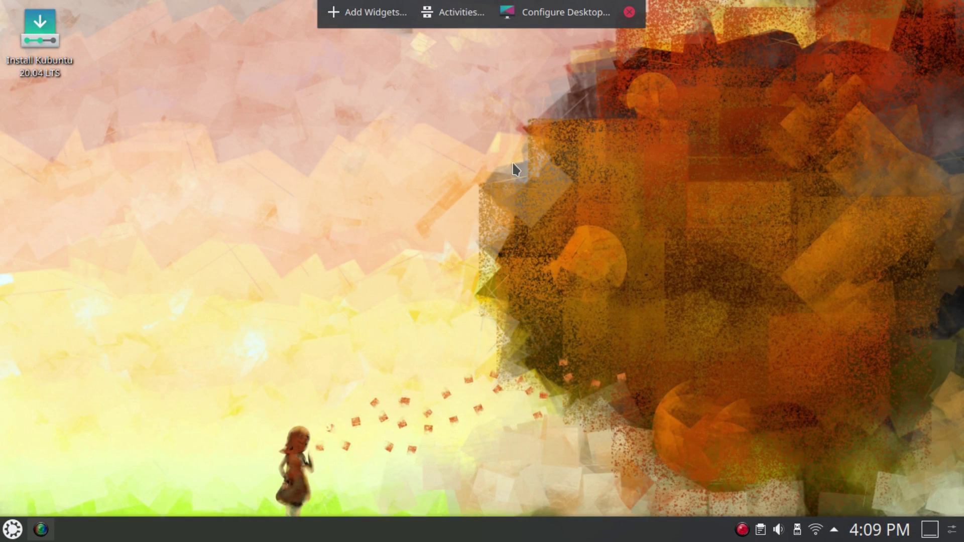
pyautogui.click(630, 12)
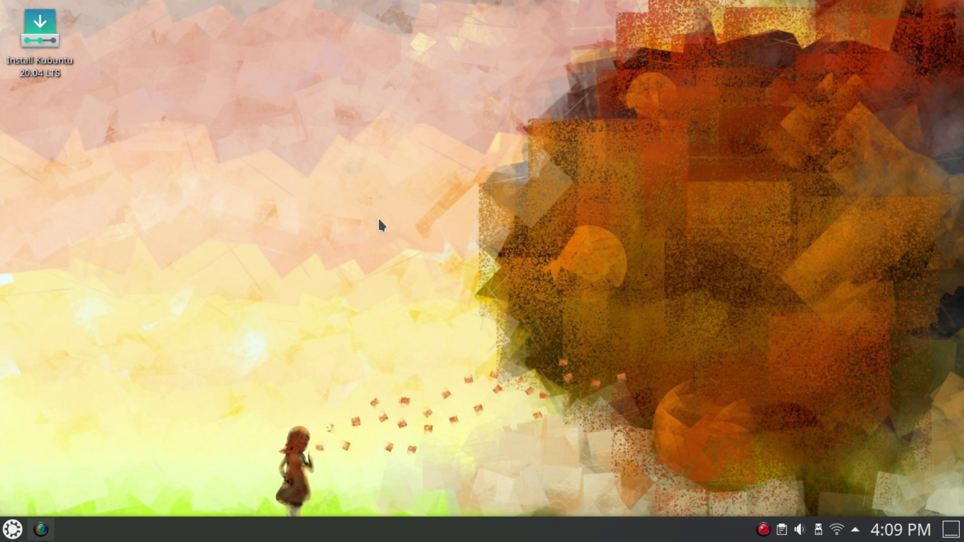
# Step: Open the Kate text editor from the application menu and maximize its window
pyautogui.press('super')
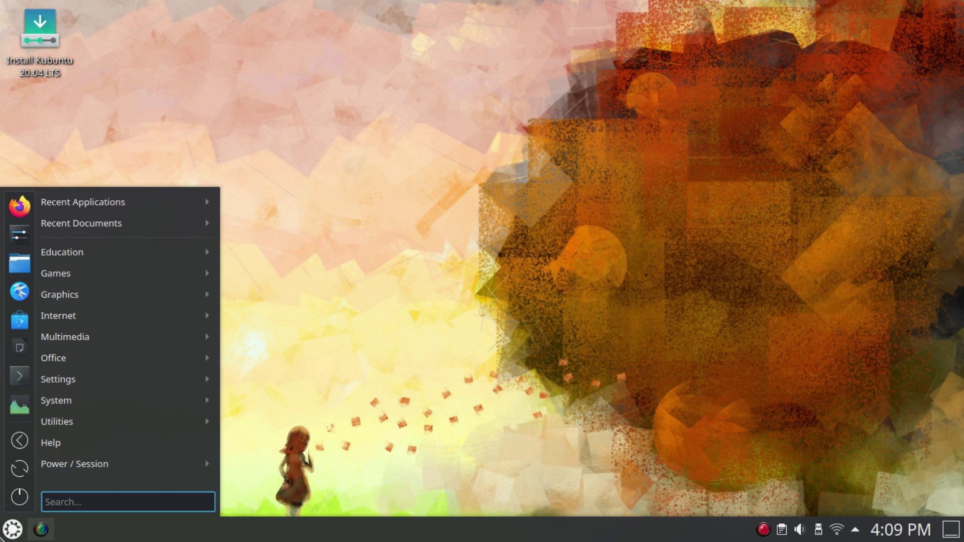
pyautogui.click(21, 296)
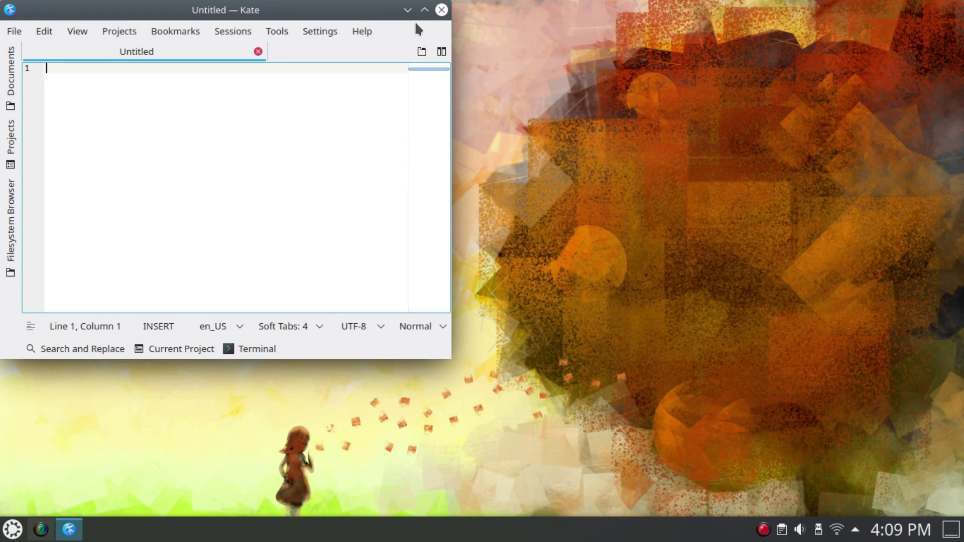
pyautogui.click(425, 10)
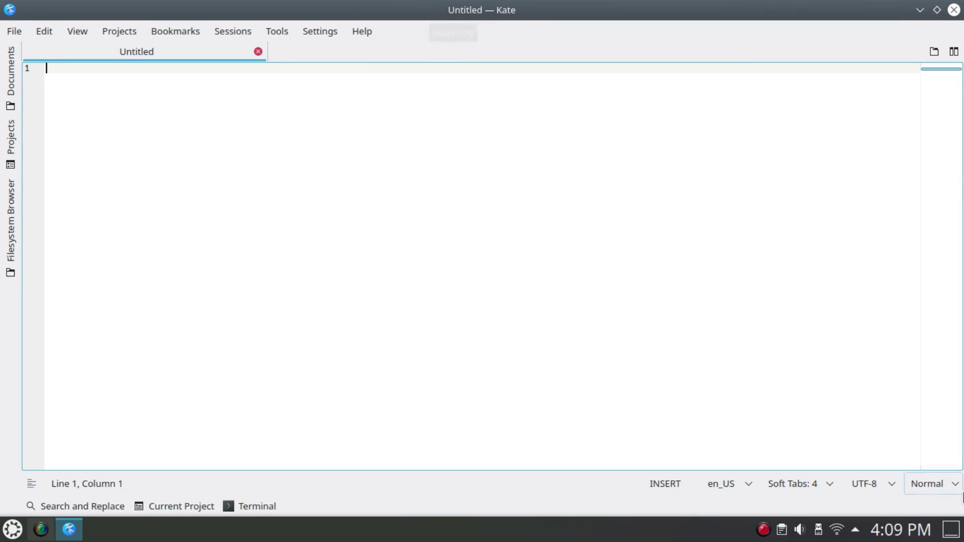
# Step: Look through Kate's syntax highlighting modes, filter them for "java" and set the untitled document to JavaScript
pyautogui.click(949, 485)
pyautogui.scroll(-5, 846, 207)
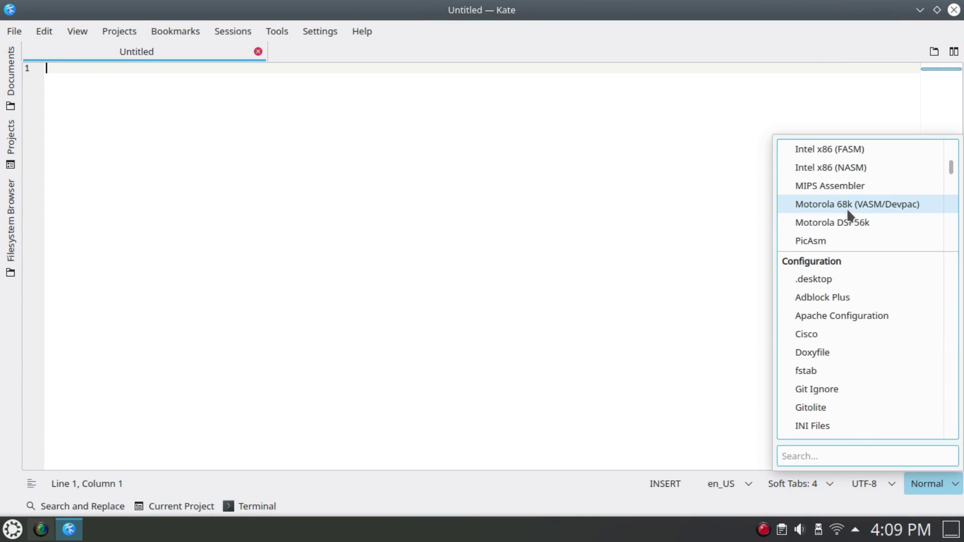
pyautogui.scroll(-15, 846, 211)
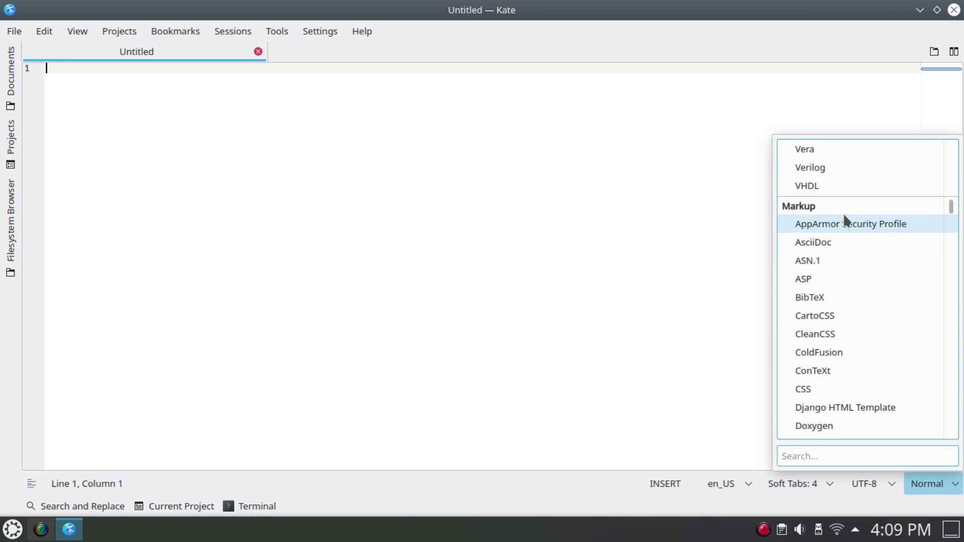
pyautogui.scroll(-7, 843, 216)
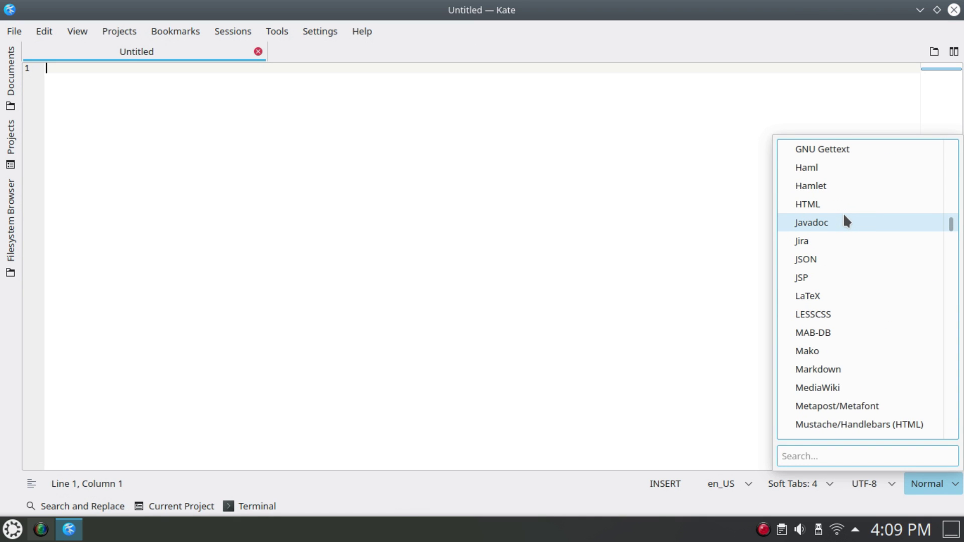
pyautogui.scroll(5, 845, 220)
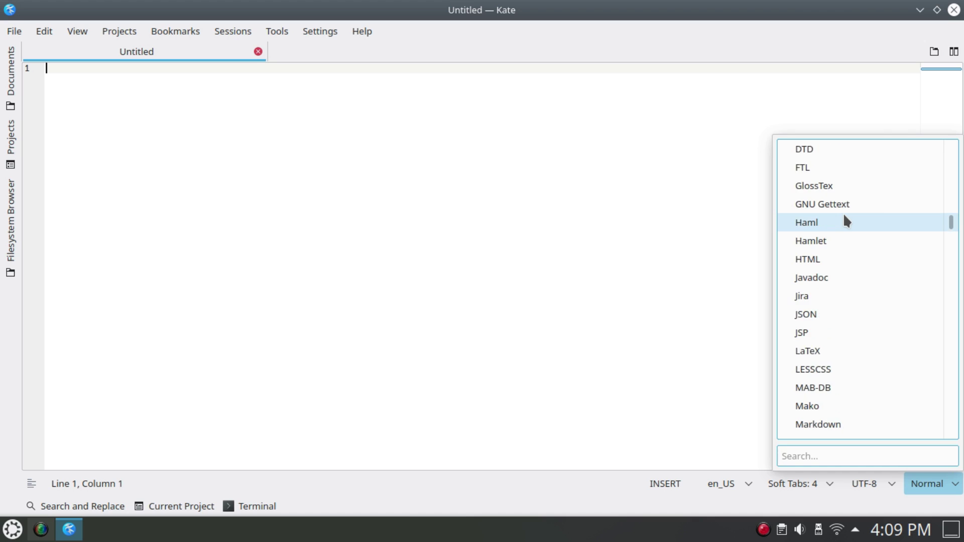
pyautogui.scroll(-6, 846, 220)
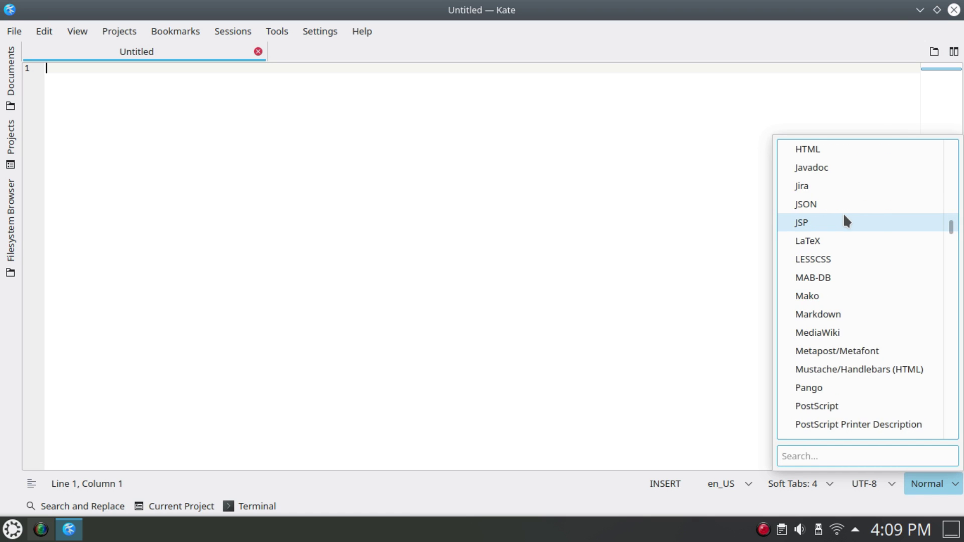
pyautogui.scroll(1, 846, 221)
pyautogui.scroll(5, 845, 221)
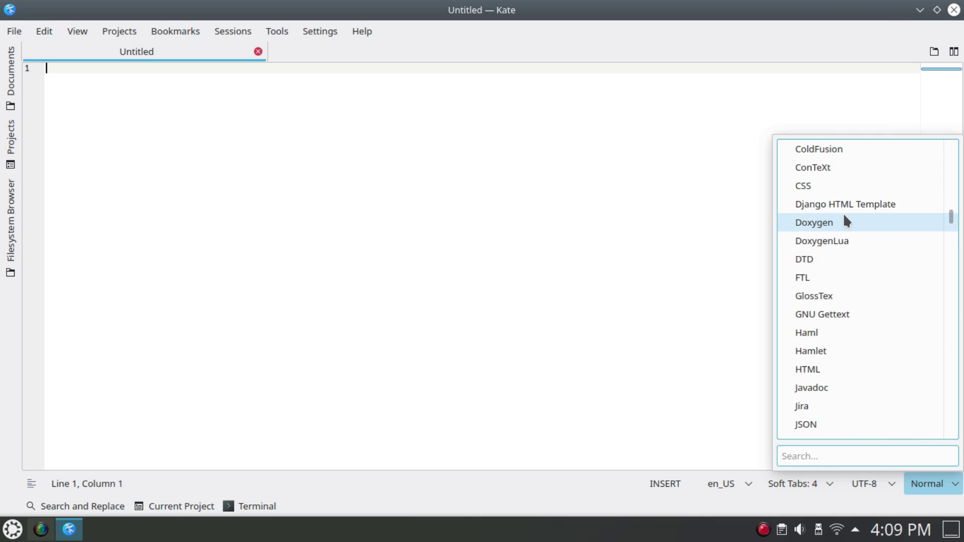
pyautogui.scroll(7, 845, 221)
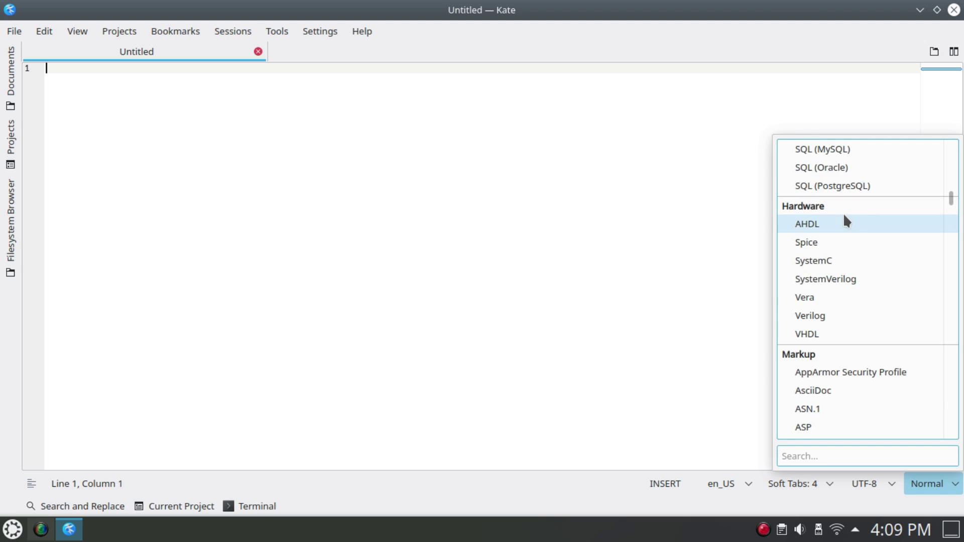
pyautogui.scroll(20, 845, 221)
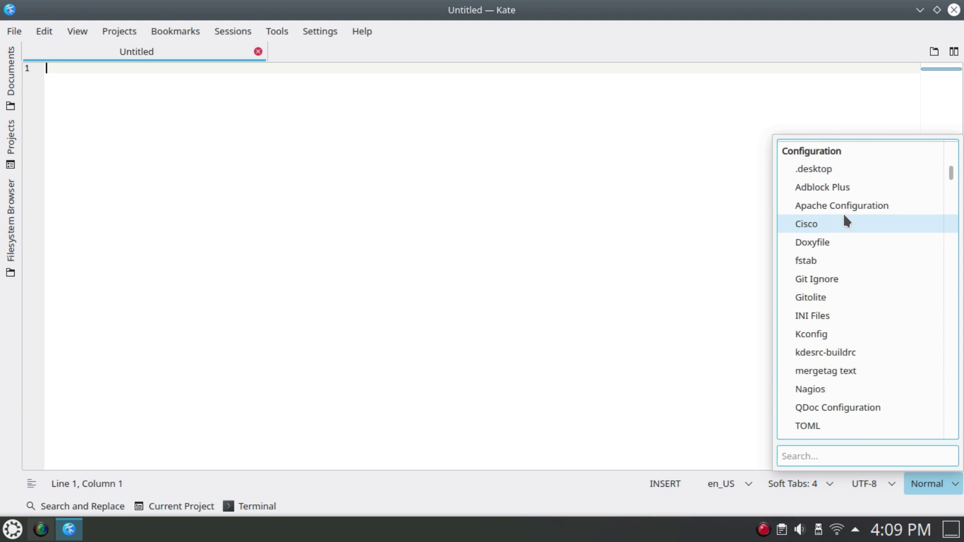
pyautogui.scroll(2, 844, 221)
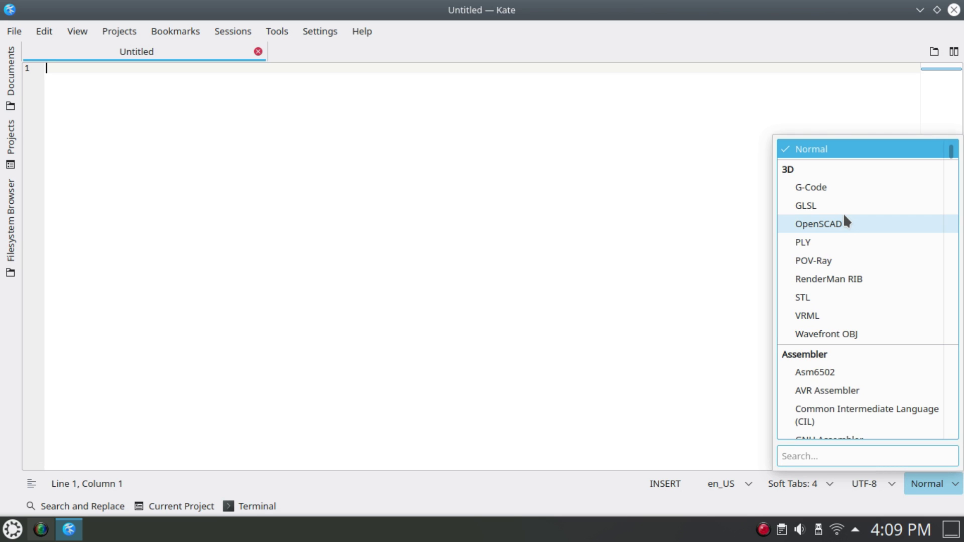
pyautogui.write('java')
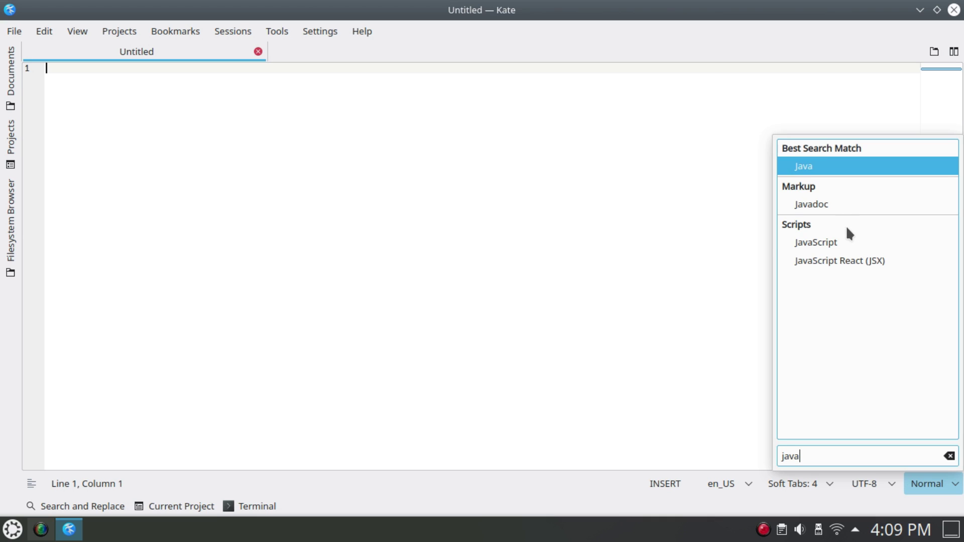
pyautogui.click(846, 242)
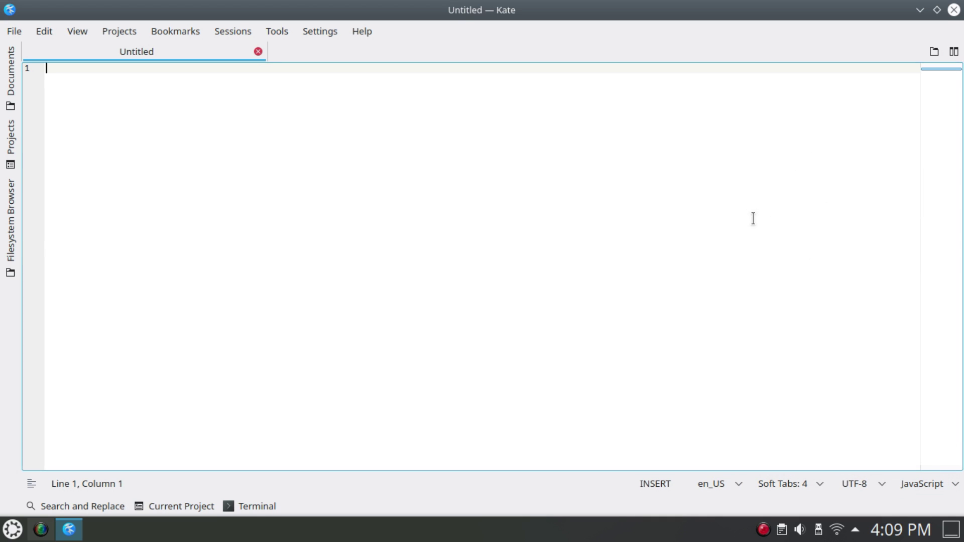
# Step: Write the line var eu = "estou satisfeito"; in the untitled document and close Kate without saving
pyautogui.write('va')
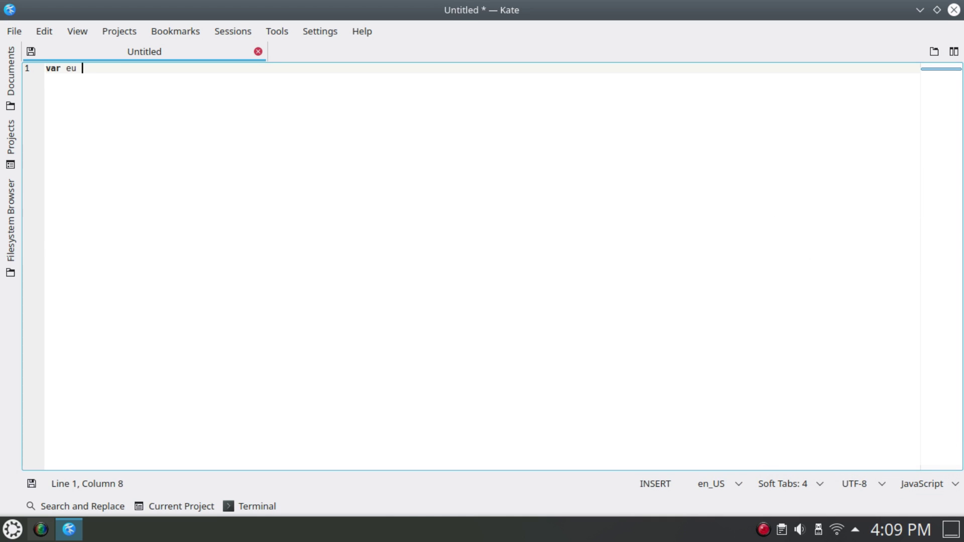
pyautogui.write('r eu =')
pyautogui.write('"estou satisfeito";')
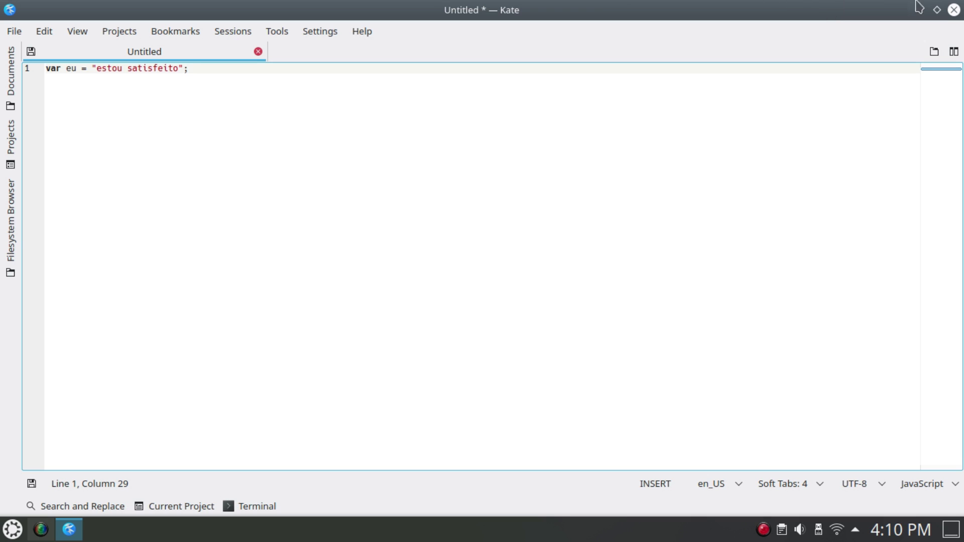
pyautogui.click(954, 10)
pyautogui.click(581, 344)
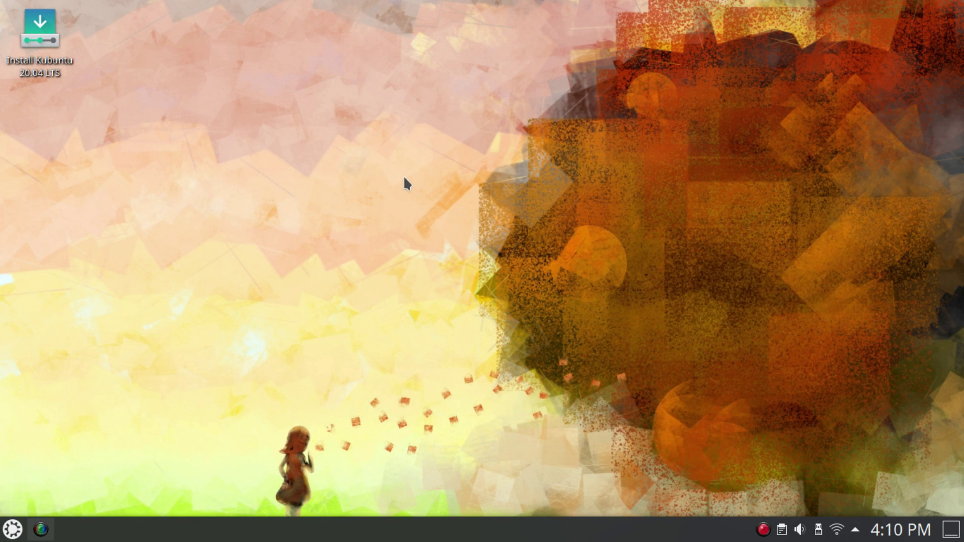
# Step: Look through the desktop's context options, including the Icons settings, and dismiss them
pyautogui.rightClick(405, 177)
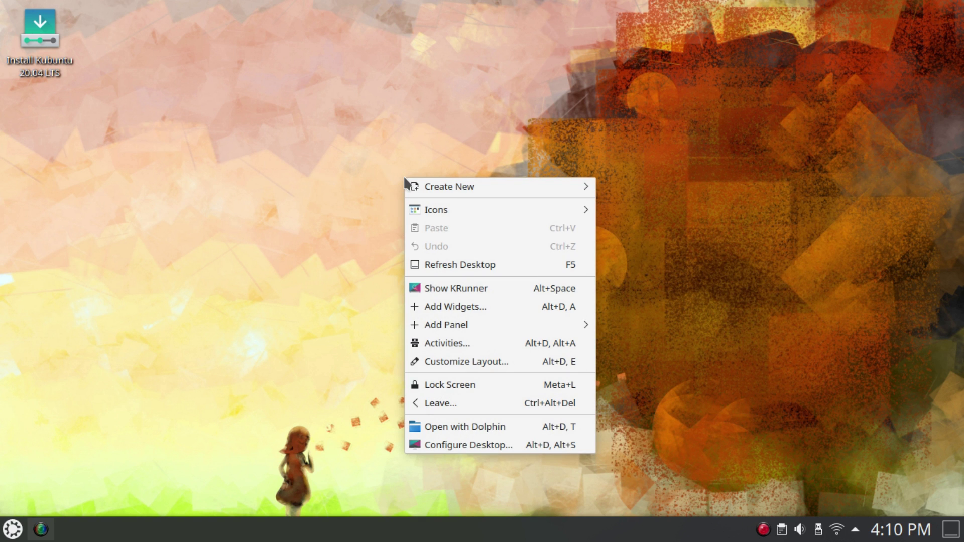
pyautogui.moveTo(462, 185)
pyautogui.moveTo(568, 209)
pyautogui.moveTo(660, 214)
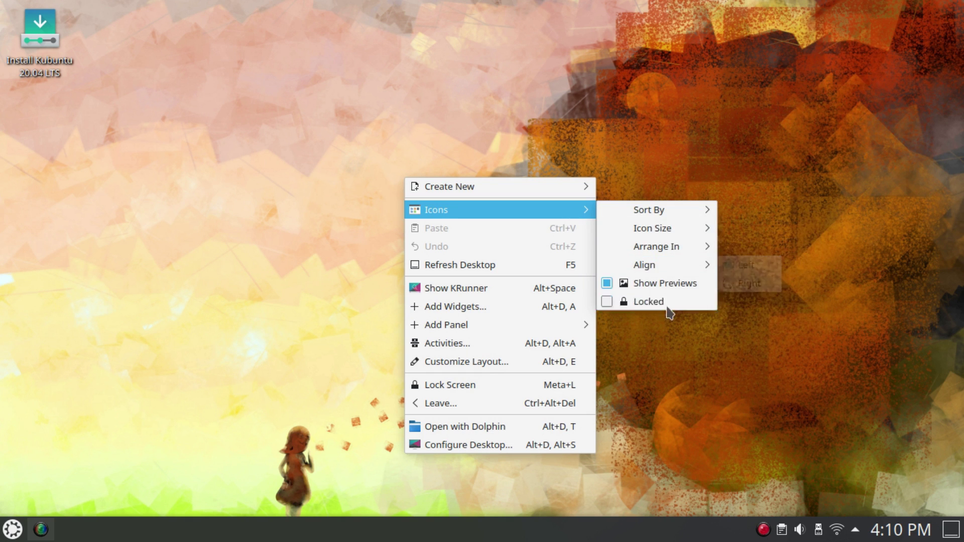
pyautogui.click(543, 125)
# Step: Open the KSysGuard system monitor from the application launcher and maximize its window
pyautogui.press('super')
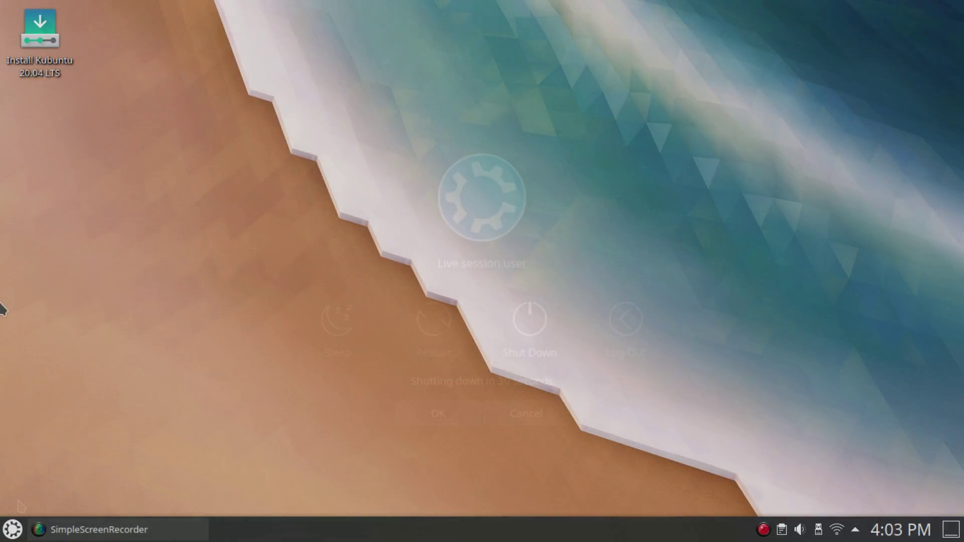
pyautogui.click(11, 532)
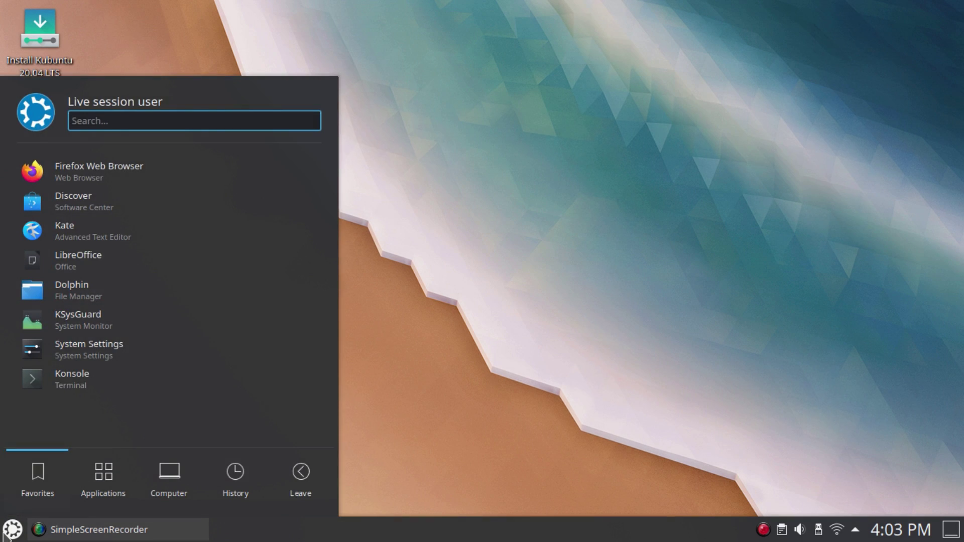
pyautogui.click(80, 319)
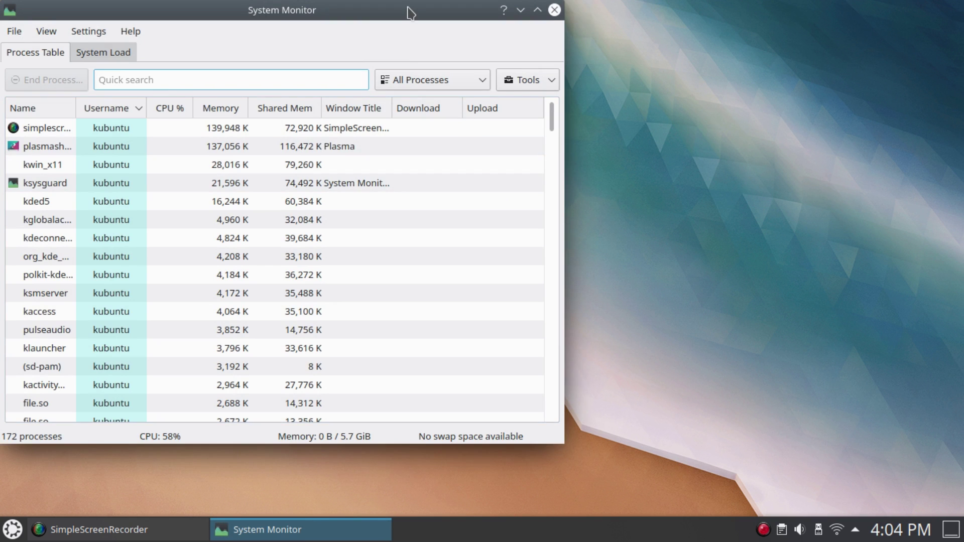
pyautogui.doubleClick(411, 12)
# Step: Examine the System Load graphs and the SimpleScreenRecorder entry in the process table, and close System Monitor
pyautogui.click(102, 50)
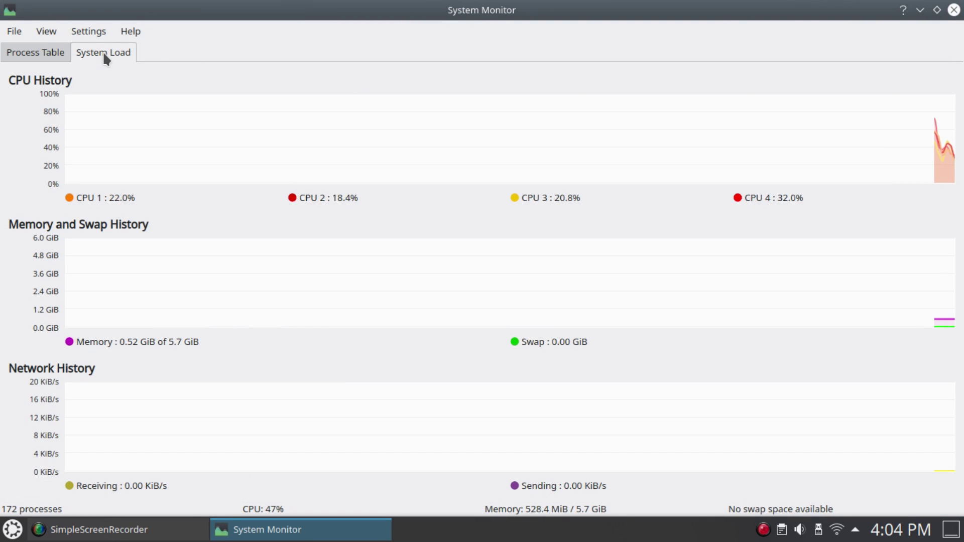
pyautogui.click(32, 52)
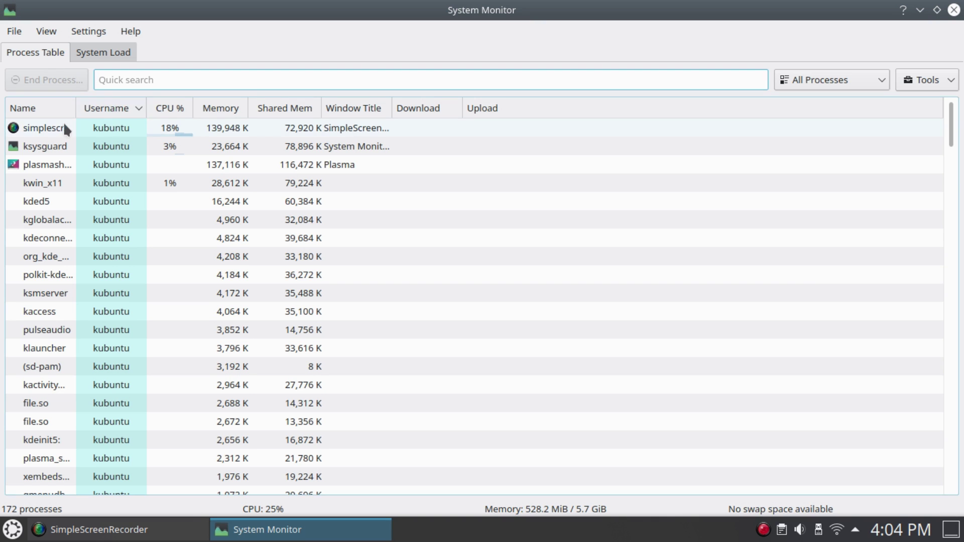
pyautogui.click(226, 128)
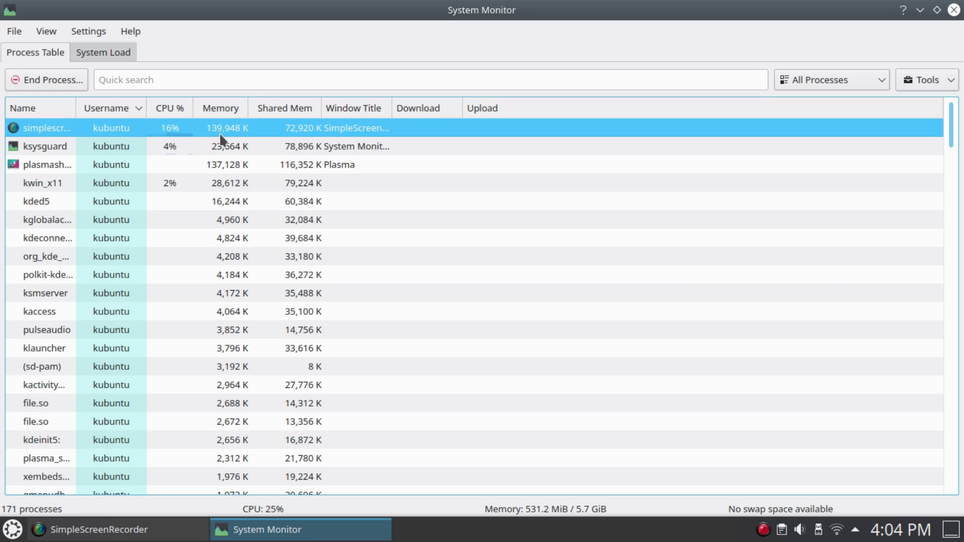
pyautogui.click(117, 51)
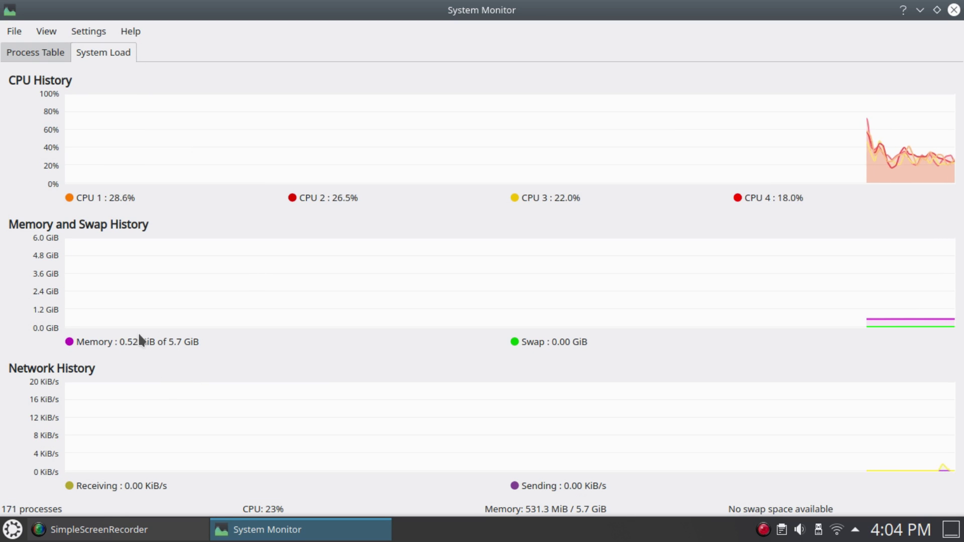
pyautogui.doubleClick(366, 10)
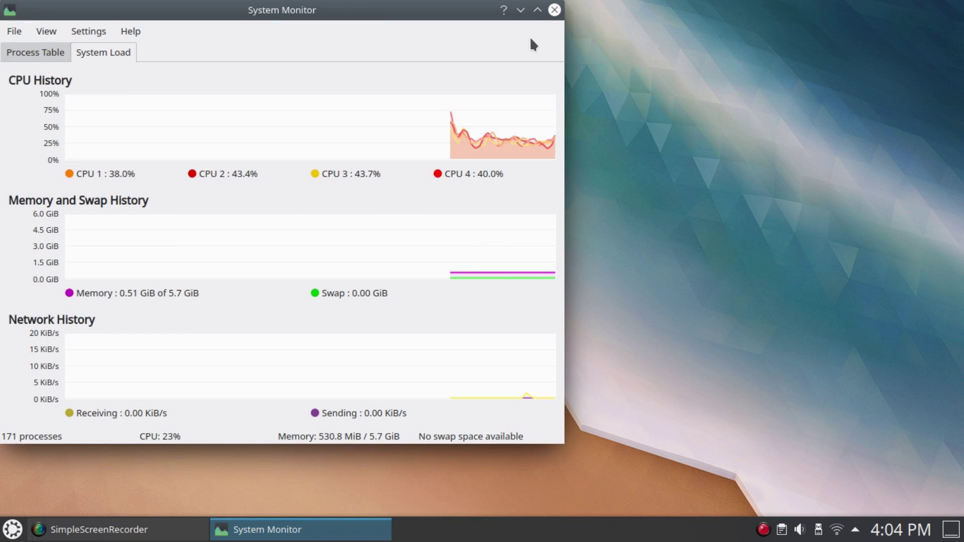
pyautogui.click(552, 12)
# Step: Search the launcher for "info", open Info Center maximized to examine the system's software and hardware information, and close it
pyautogui.click(12, 529)
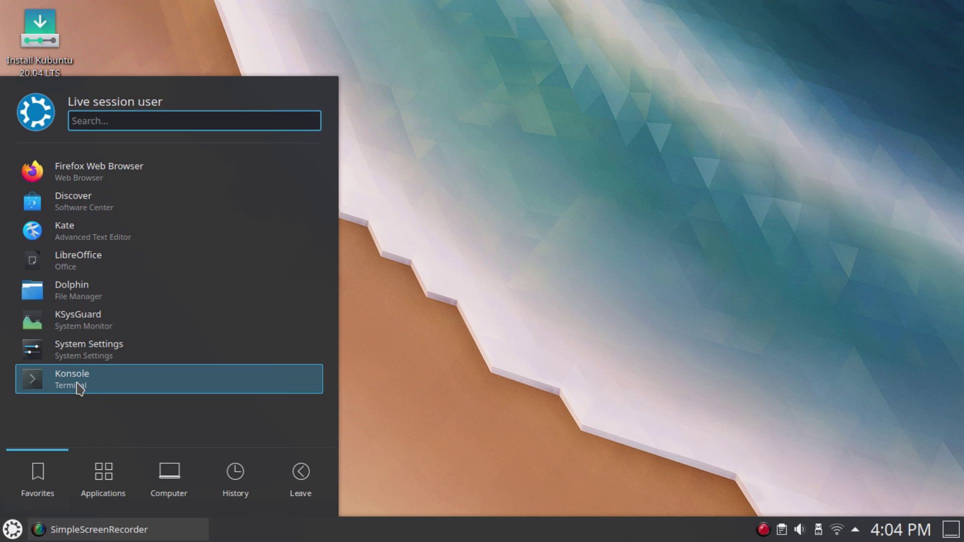
pyautogui.write('info')
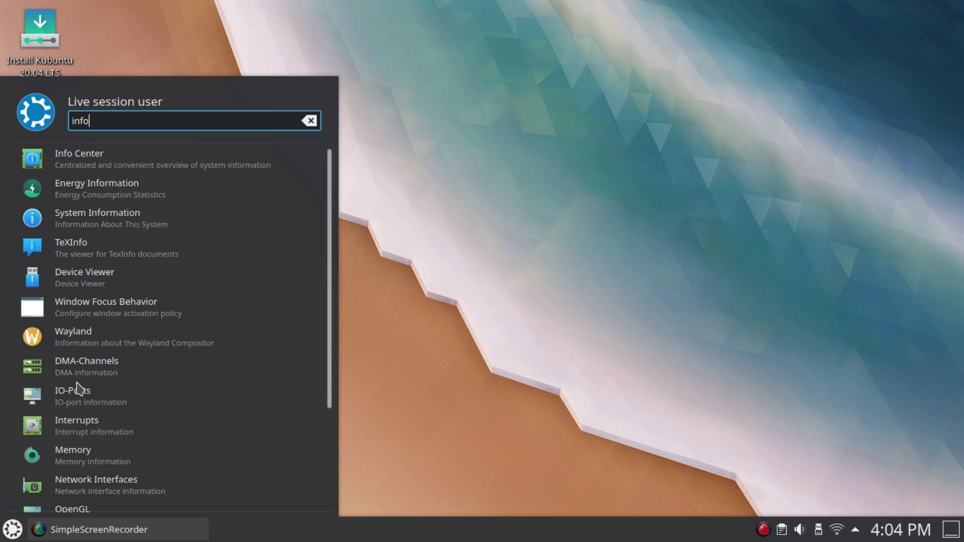
pyautogui.press('Return')
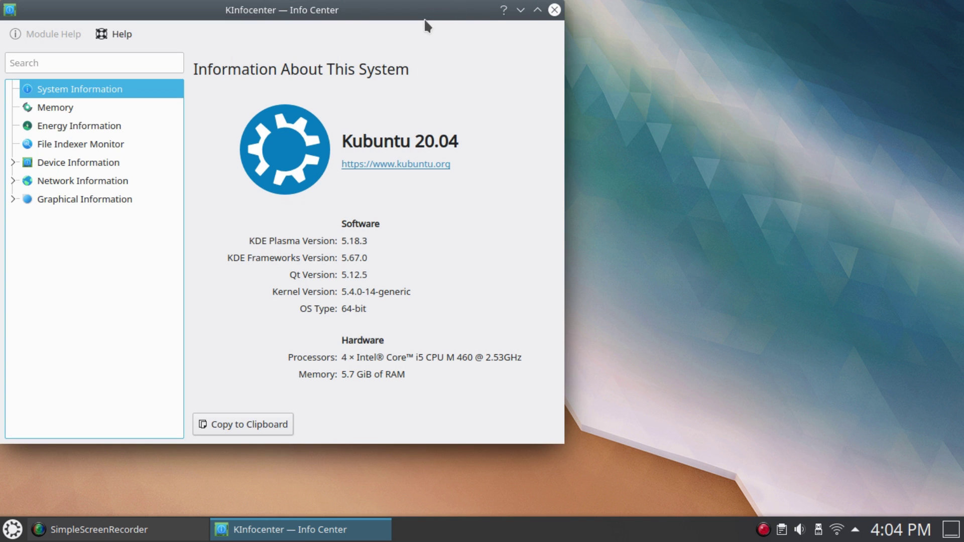
pyautogui.doubleClick(426, 11)
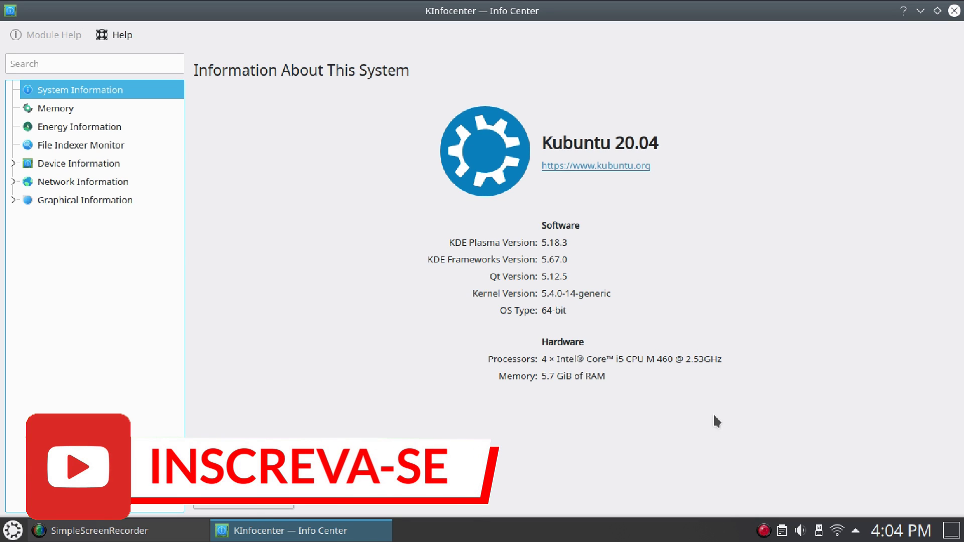
pyautogui.click(955, 9)
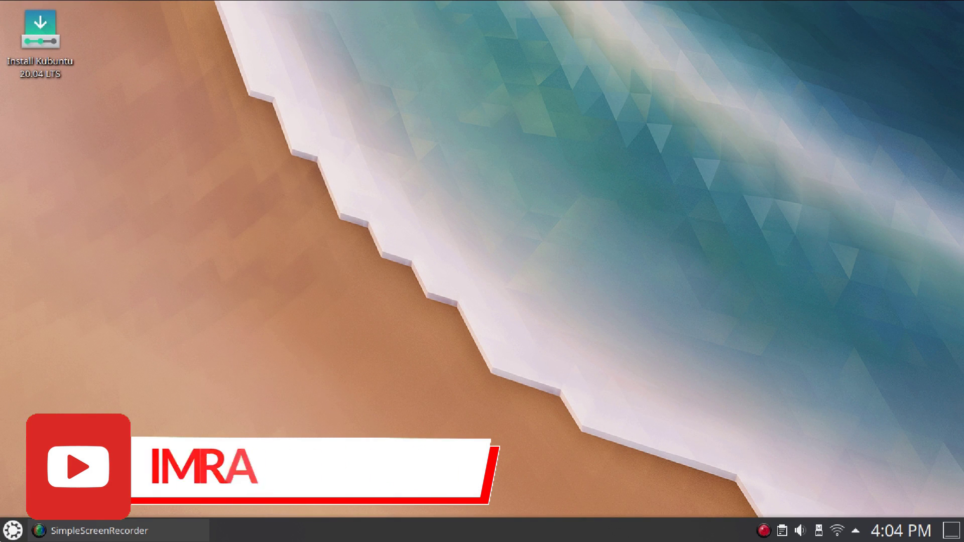
# Step: Open System Settings from the launcher, maximize it and show the Global Theme page
pyautogui.press('super')
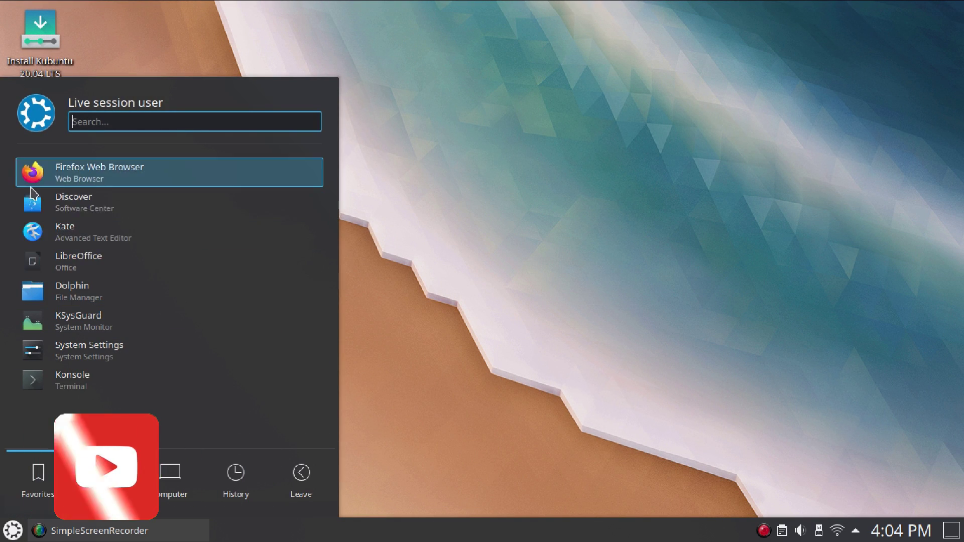
pyautogui.click(49, 352)
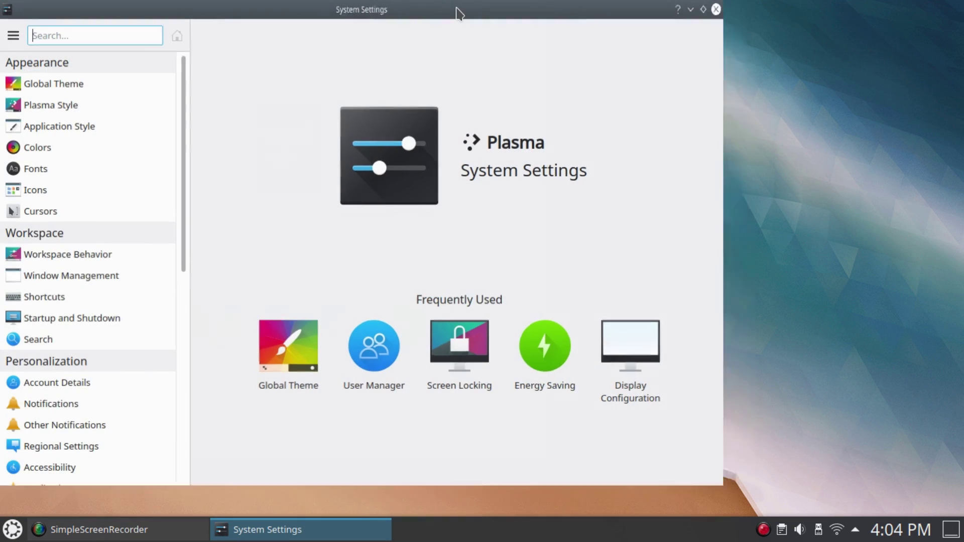
pyautogui.doubleClick(458, 12)
pyautogui.click(65, 81)
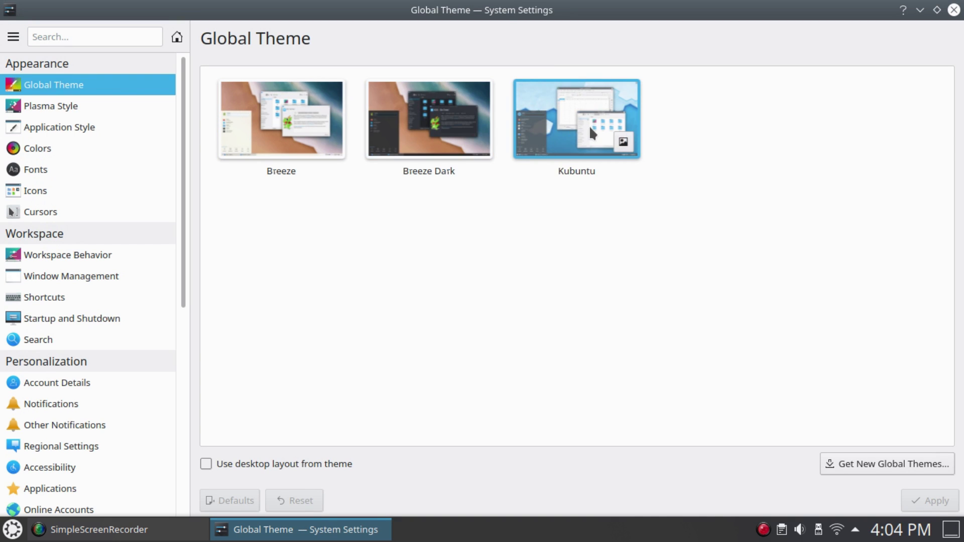
# Step: Show the Plasma Style themes and the icon themes in the appearance settings
pyautogui.click(115, 105)
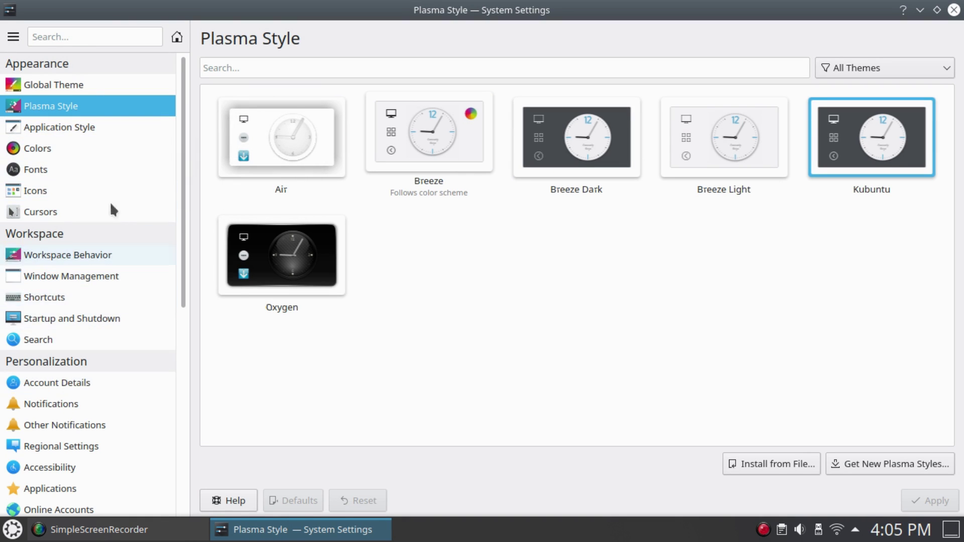
pyautogui.click(82, 190)
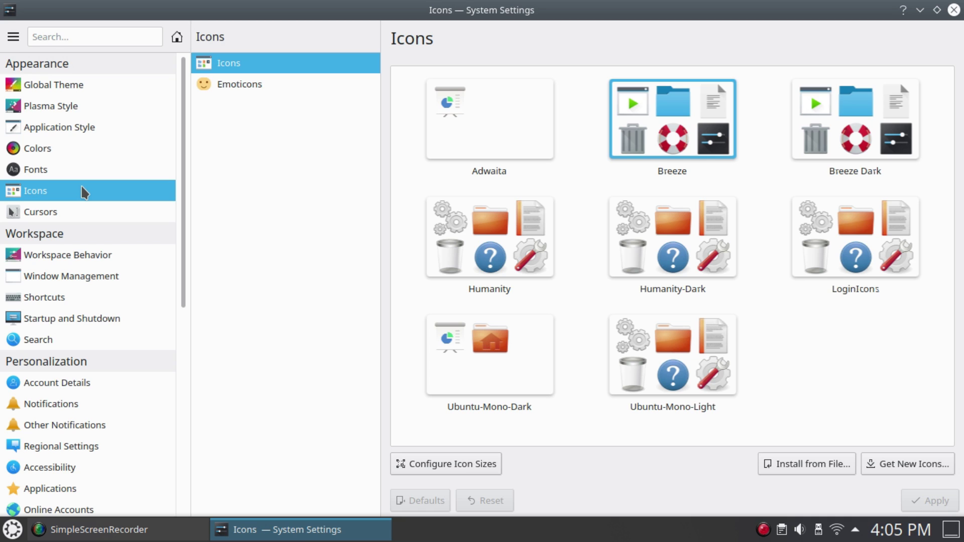
# Step: Open the Online Accounts settings and show the account types available for adding a new account
pyautogui.scroll(-1, 90, 256)
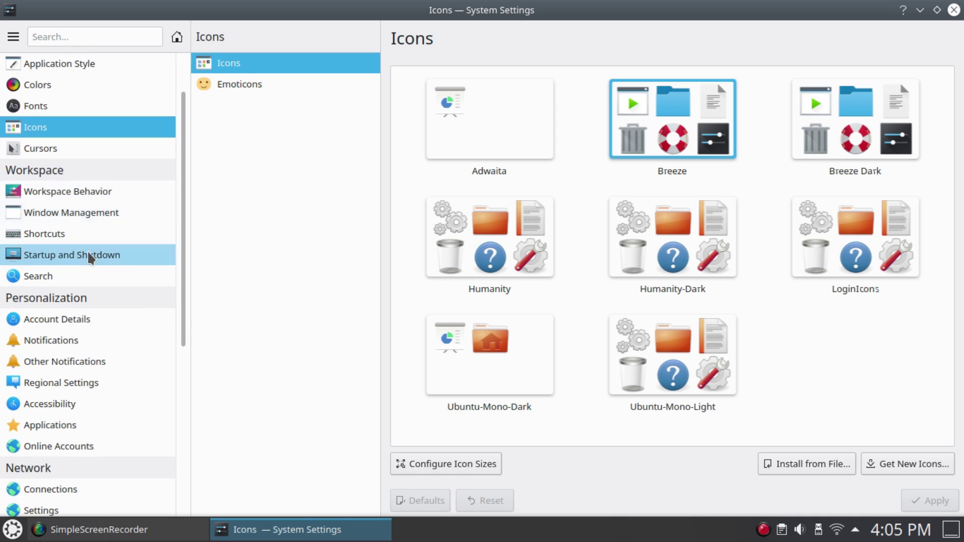
pyautogui.scroll(-1, 87, 255)
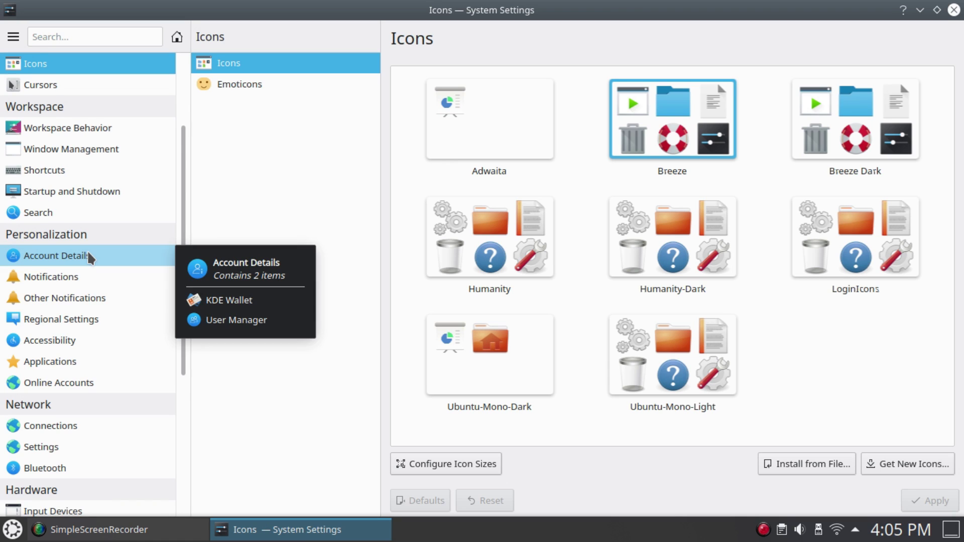
pyautogui.scroll(-1, 88, 250)
pyautogui.click(95, 350)
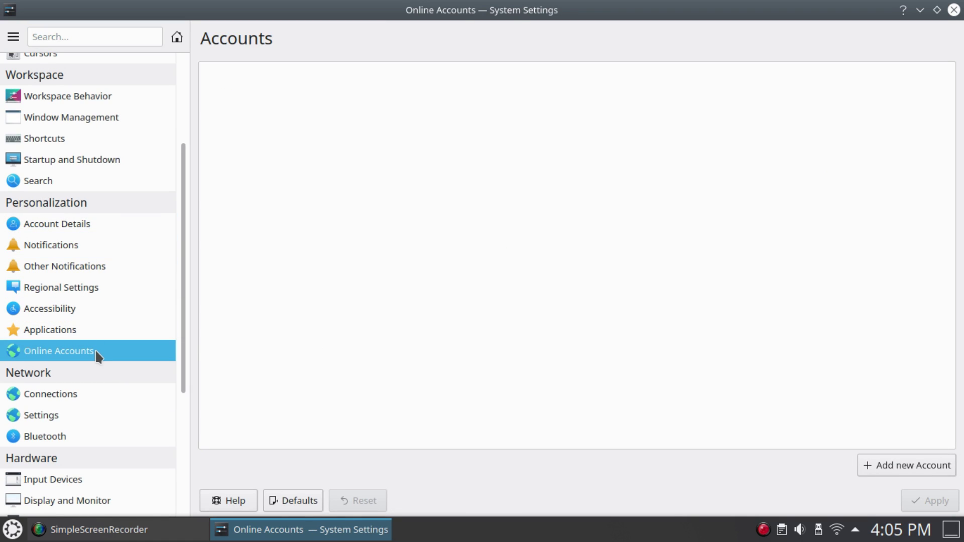
pyautogui.click(940, 470)
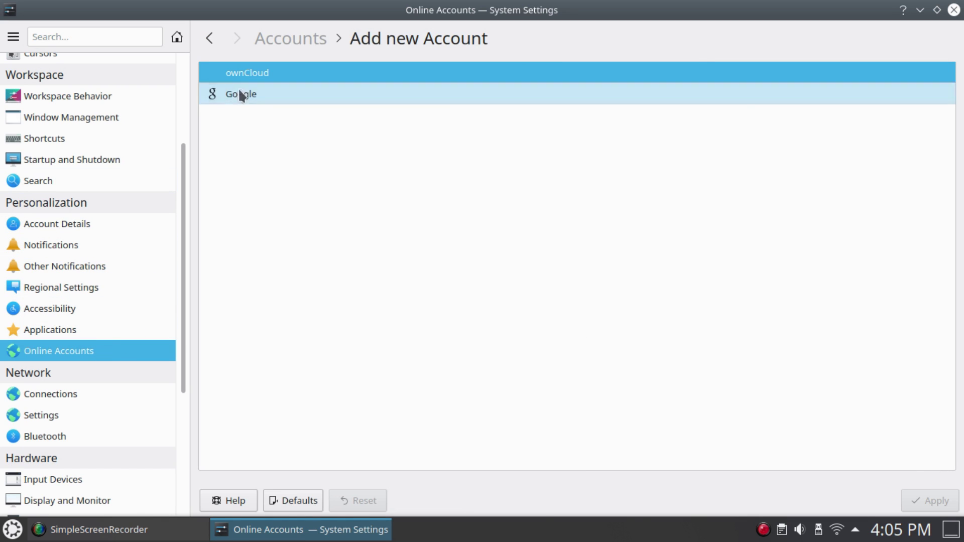
# Step: Open the Audio settings, look through the Applications and Advanced views, and return to Devices
pyautogui.scroll(-2, 119, 318)
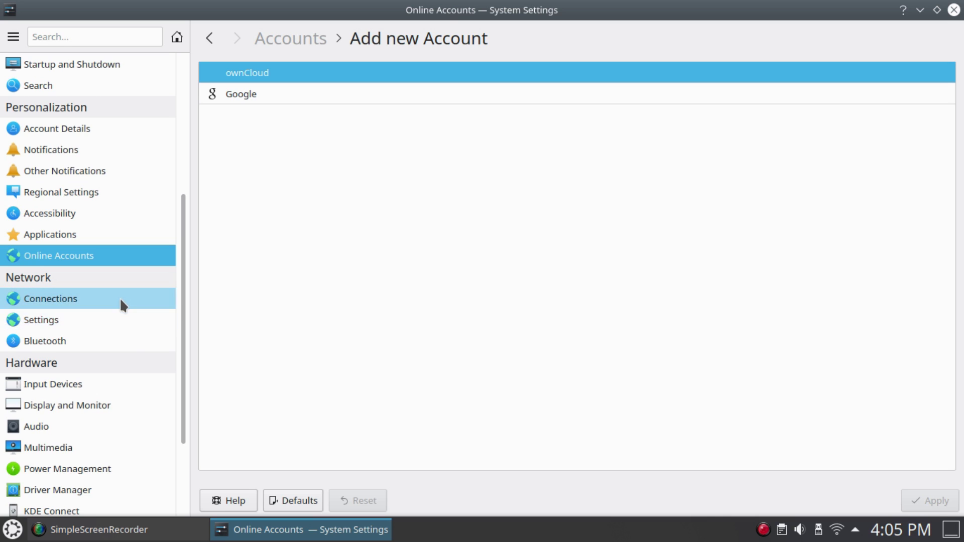
pyautogui.scroll(-2, 126, 332)
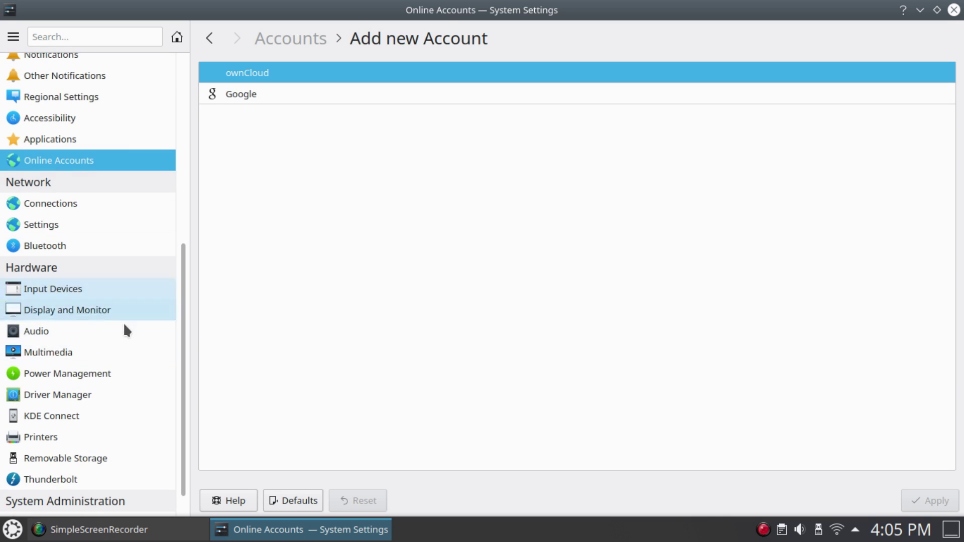
pyautogui.click(129, 333)
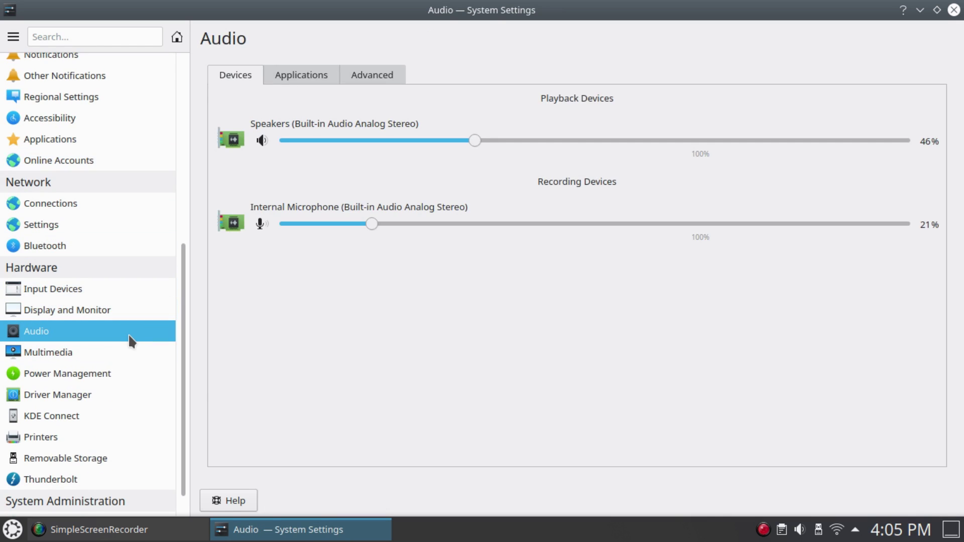
pyautogui.click(292, 73)
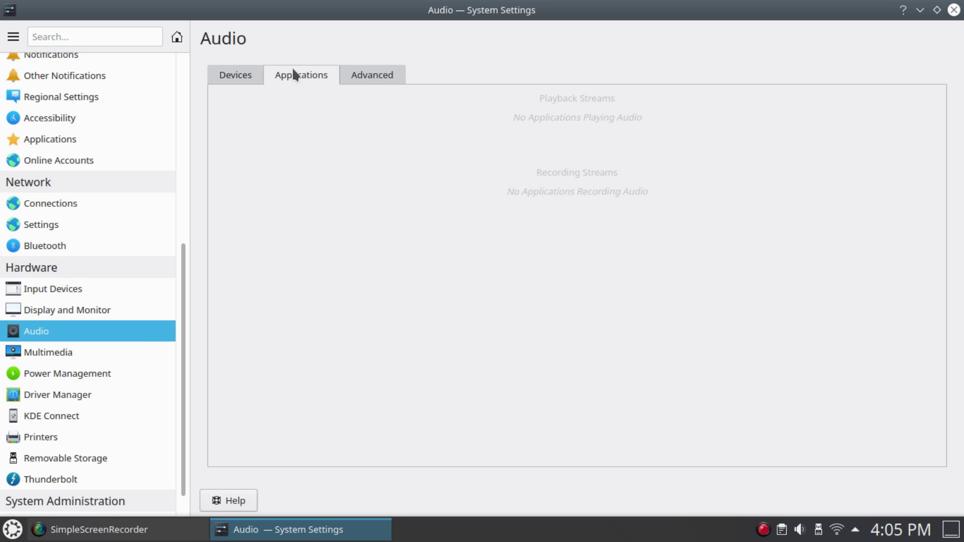
pyautogui.click(367, 73)
pyautogui.click(232, 73)
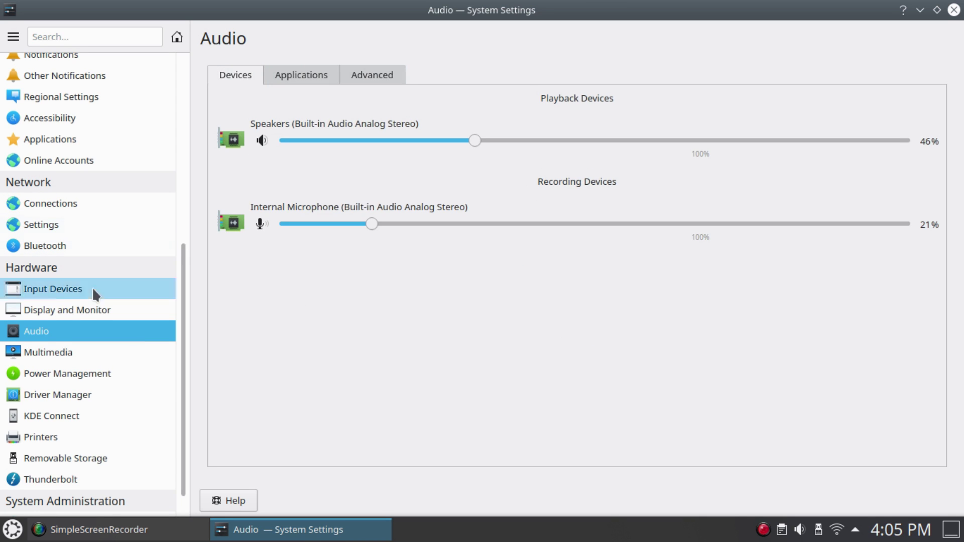
# Step: View the Thunderbolt and System Information pages, and close System Settings
pyautogui.scroll(-1, 92, 287)
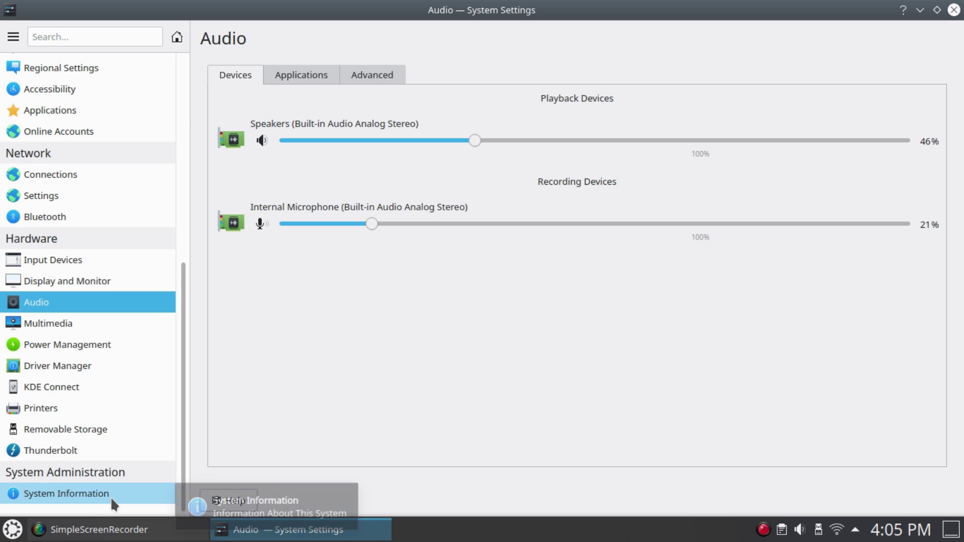
pyautogui.click(107, 457)
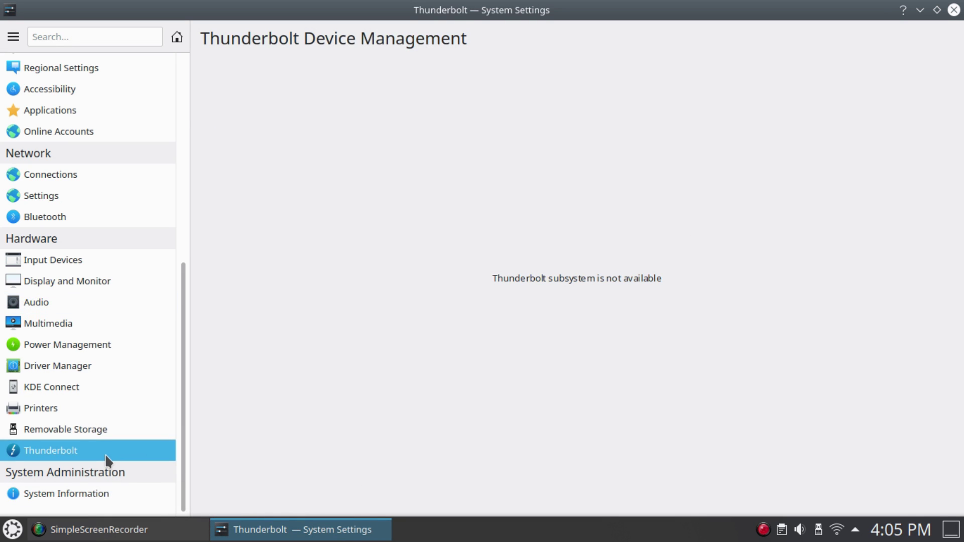
pyautogui.click(121, 494)
pyautogui.scroll(6, 106, 442)
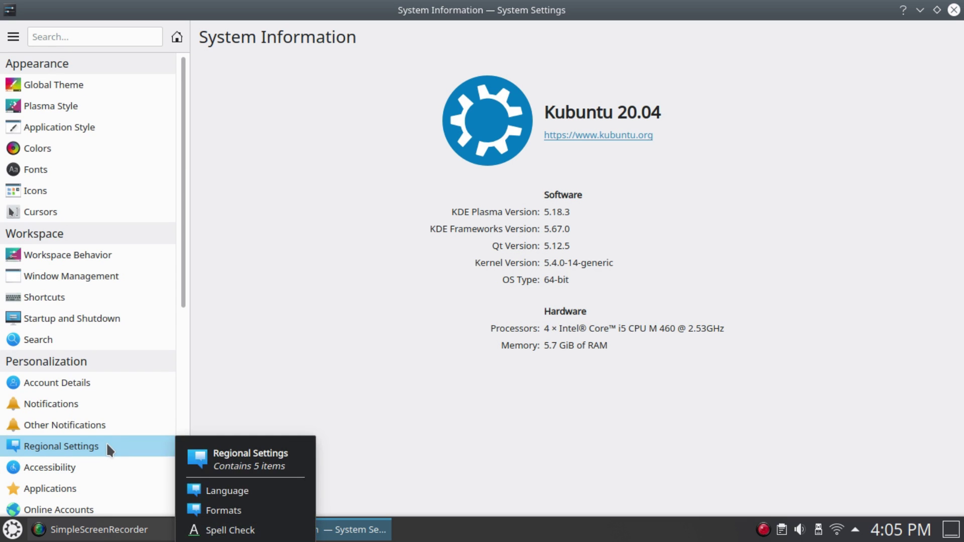
pyautogui.click(954, 10)
# Step: Open the application launcher's full application list and view the Education and Games categories
pyautogui.click(19, 527)
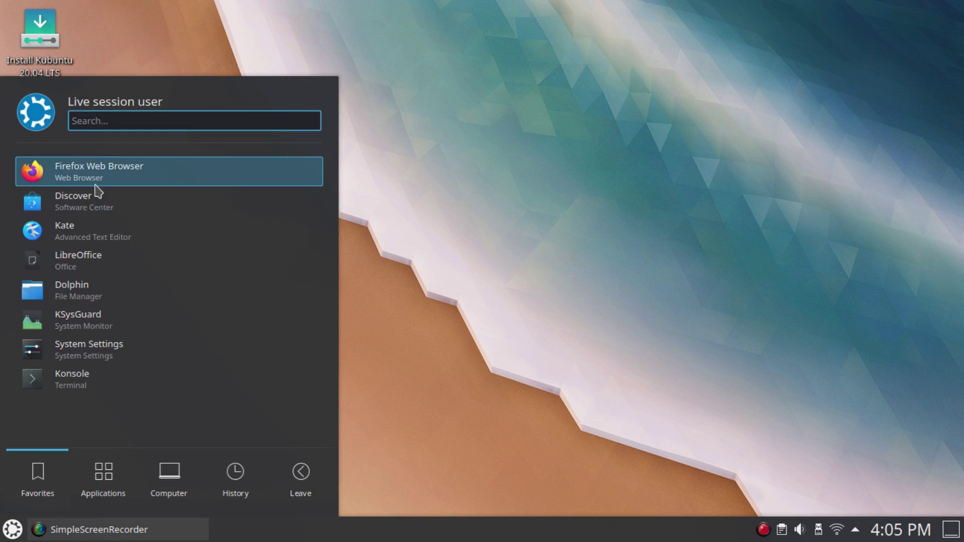
pyautogui.click(91, 481)
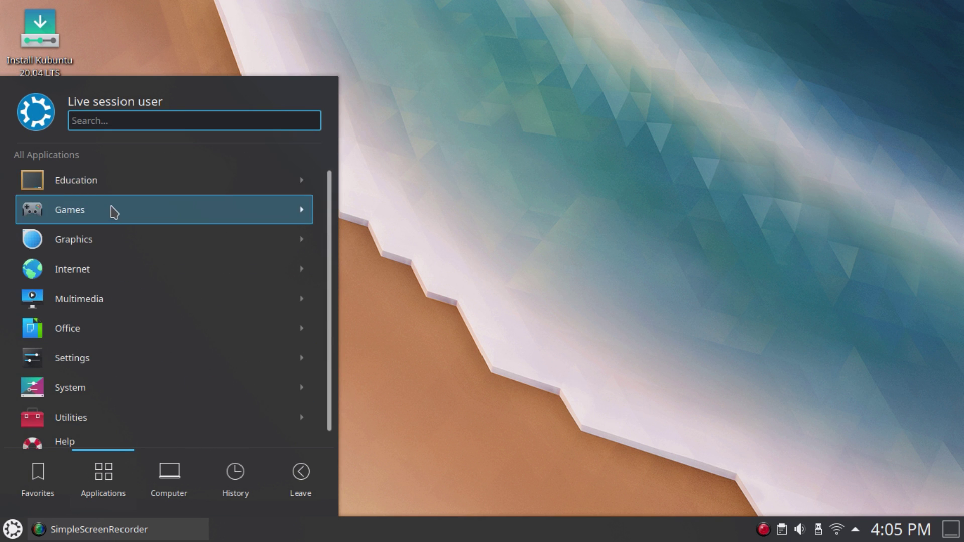
pyautogui.click(113, 189)
pyautogui.click(76, 159)
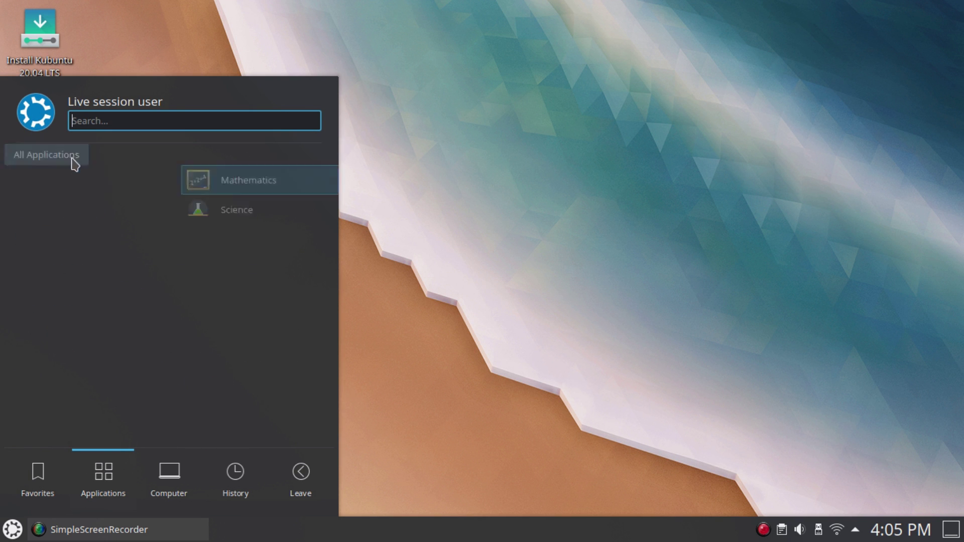
pyautogui.click(74, 212)
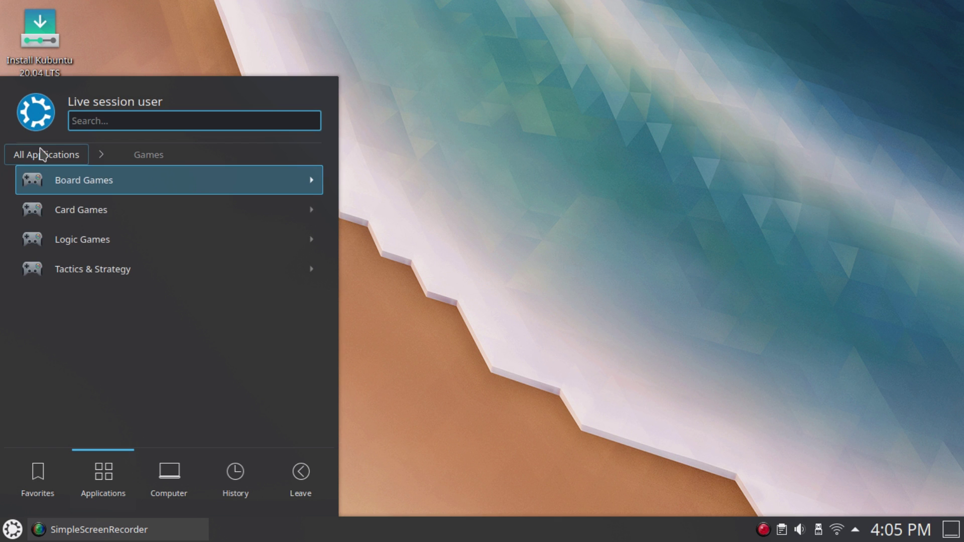
pyautogui.click(74, 160)
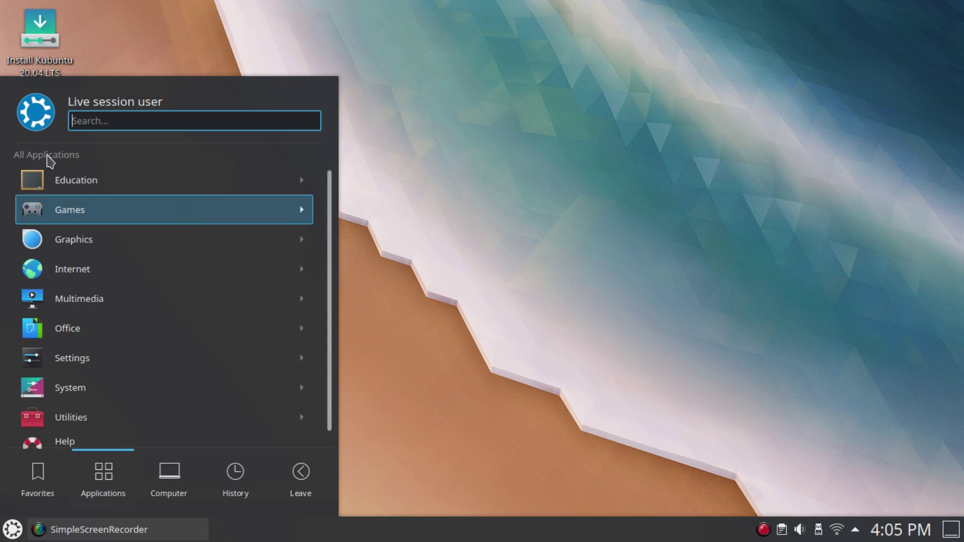
# Step: View the bundled programs in the launcher's Graphics and Internet categories, and return to all applications
pyautogui.click(66, 237)
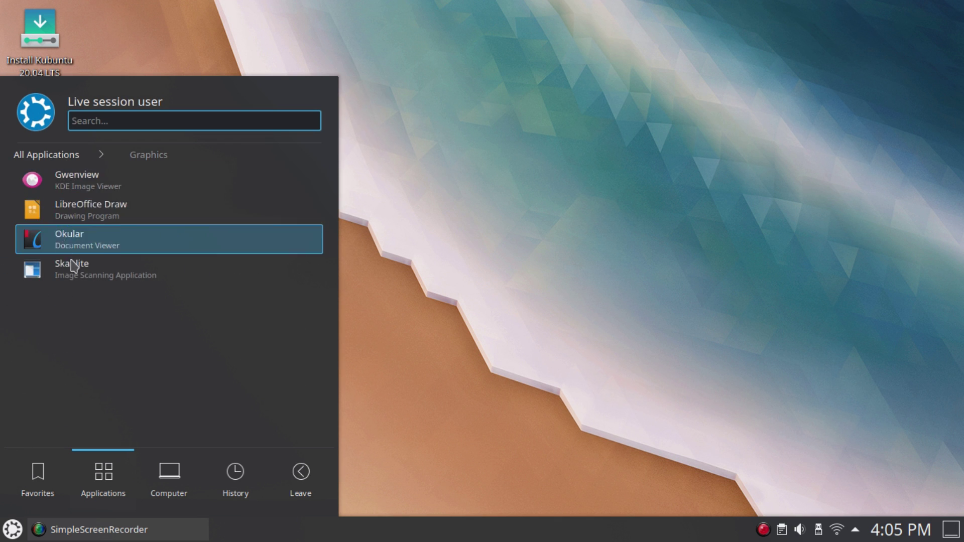
pyautogui.click(59, 157)
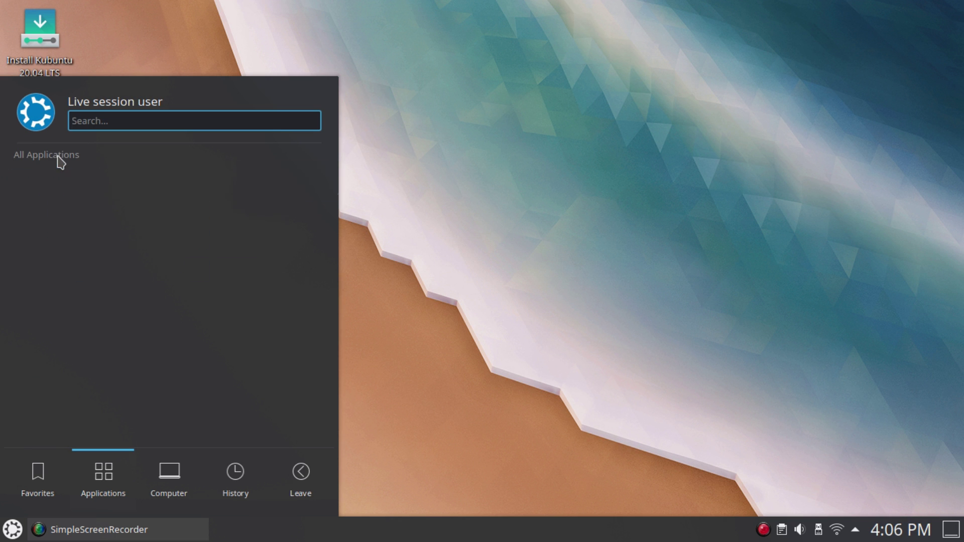
pyautogui.click(82, 269)
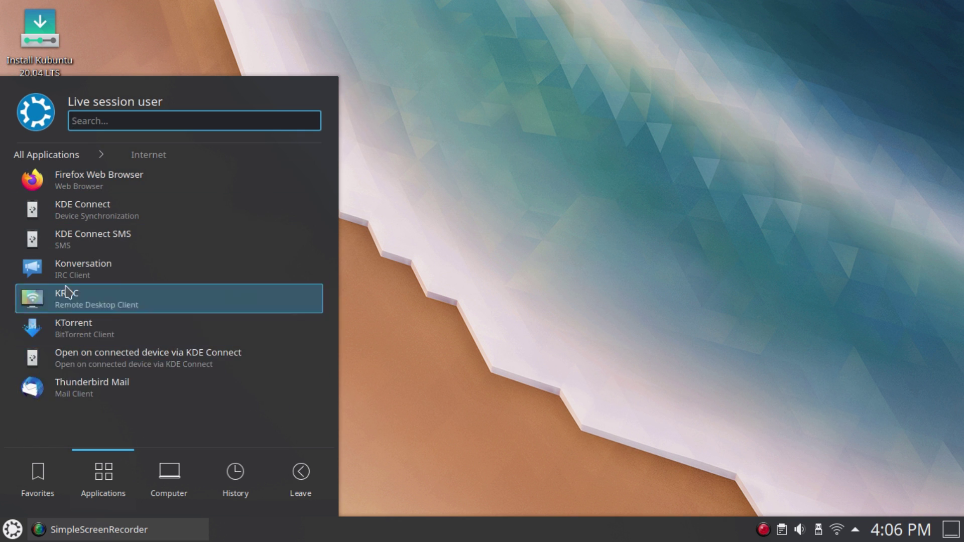
pyautogui.click(61, 160)
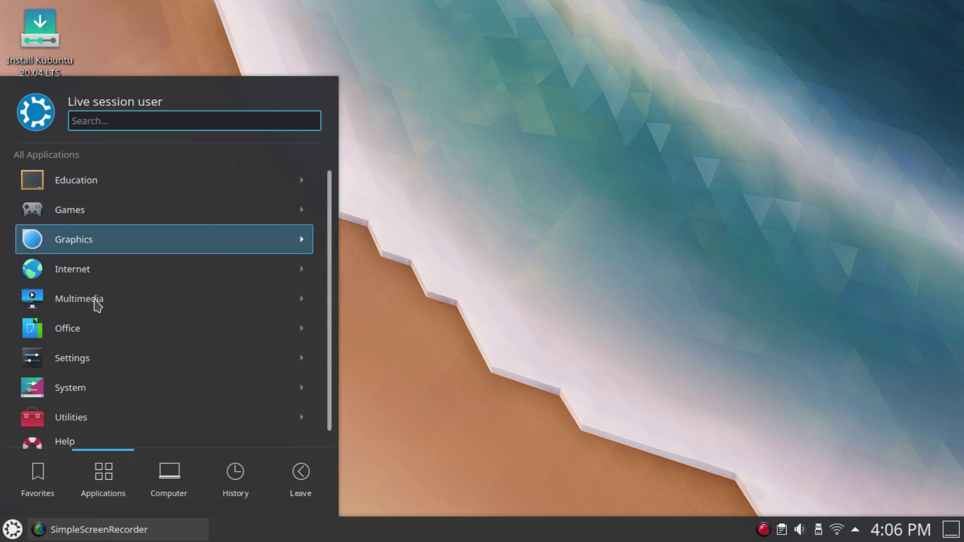
# Step: View the bundled programs in the Multimedia and Office categories, and return to all applications
pyautogui.click(98, 311)
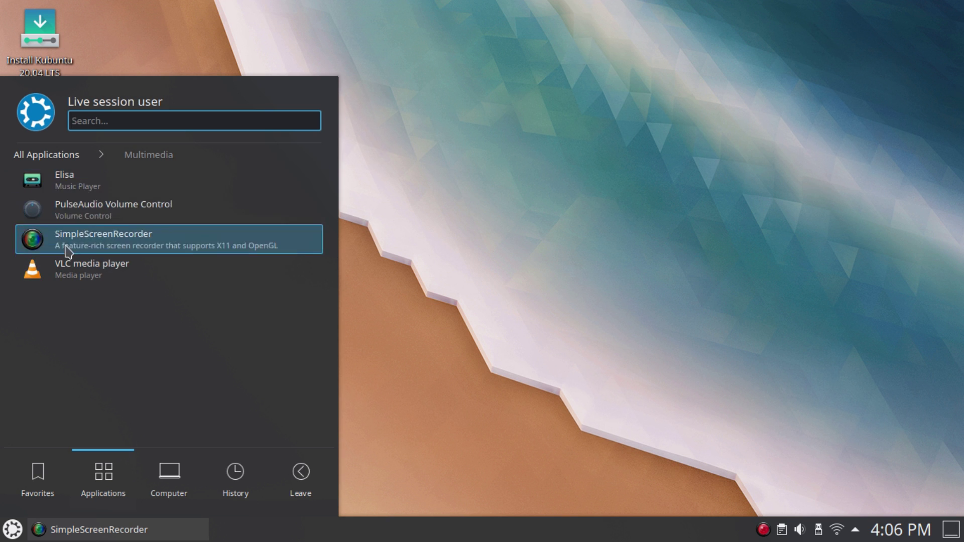
pyautogui.click(68, 151)
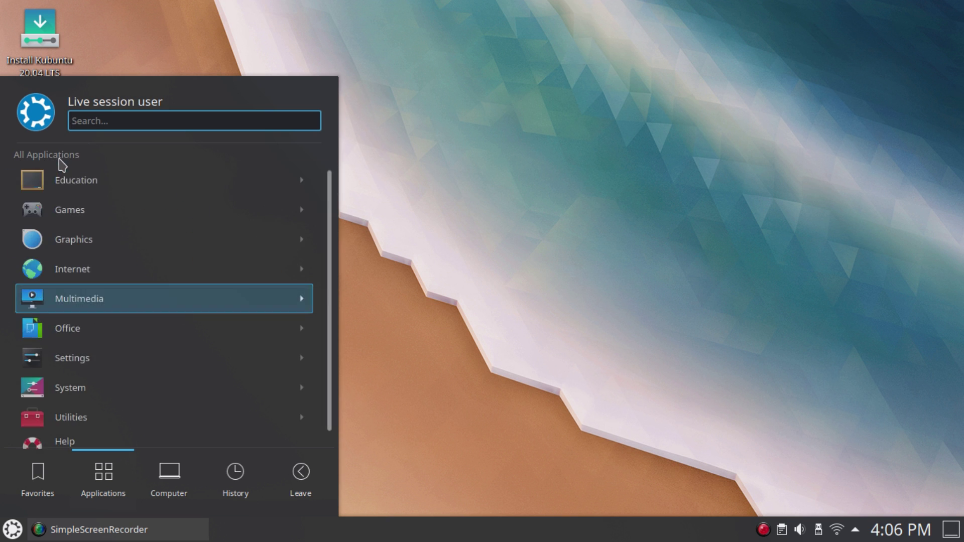
pyautogui.click(84, 336)
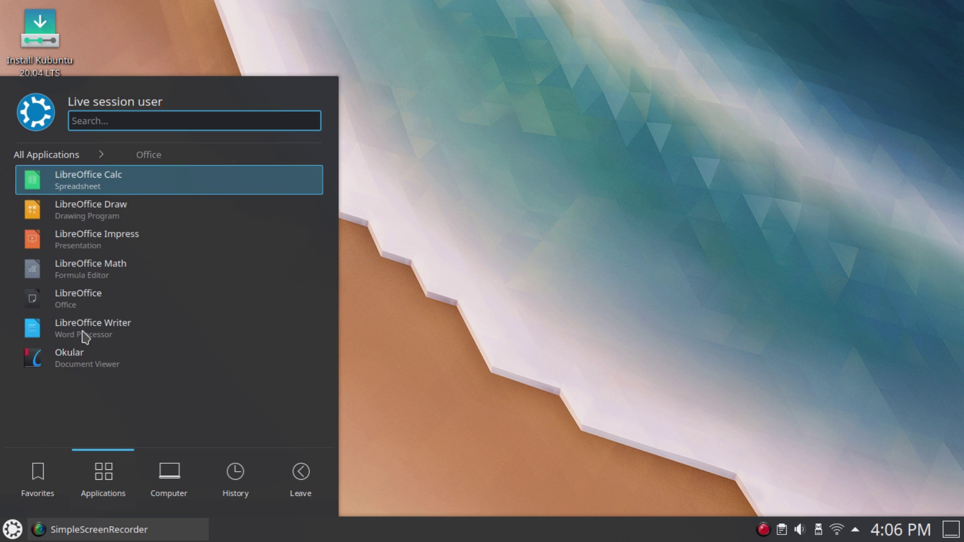
pyautogui.click(47, 156)
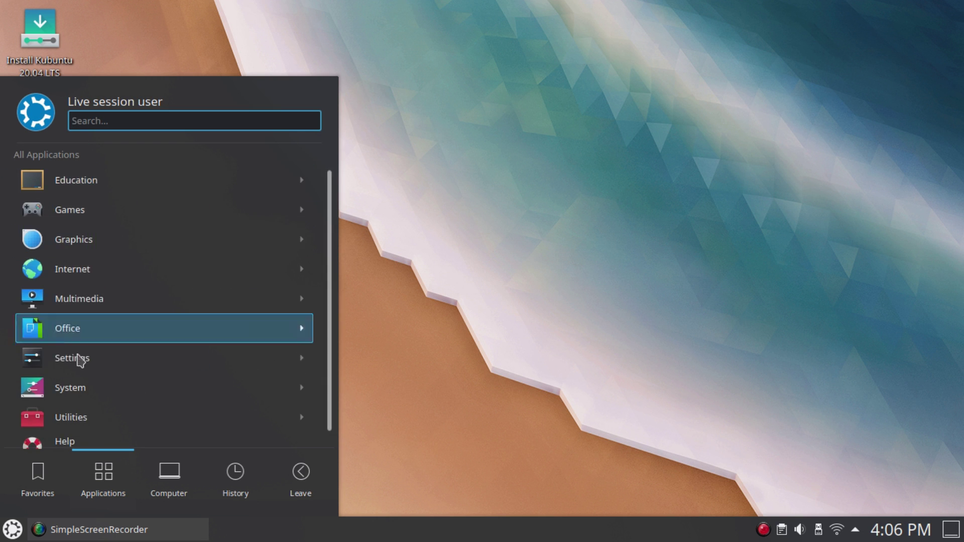
# Step: View the entries in the Settings and System categories, and return to all applications
pyautogui.click(82, 368)
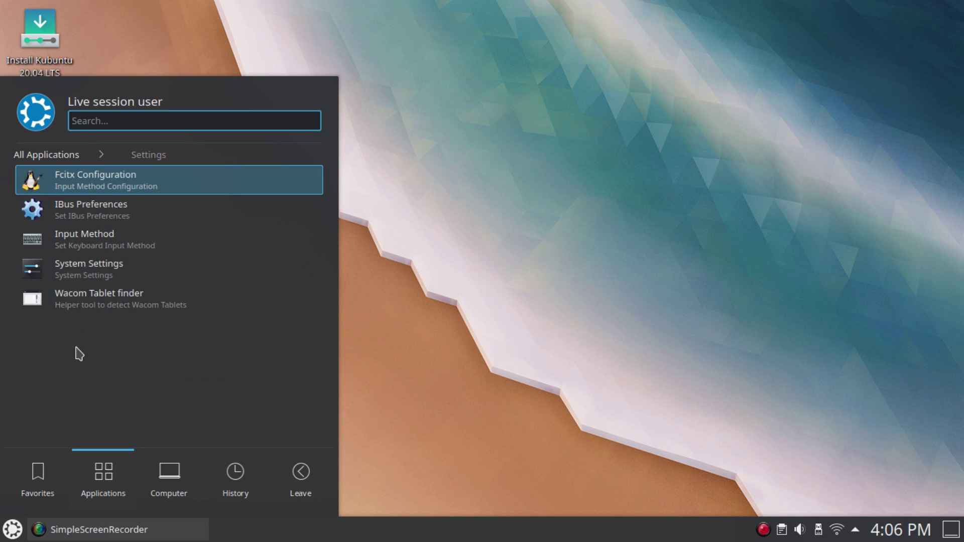
pyautogui.click(47, 157)
pyautogui.click(82, 398)
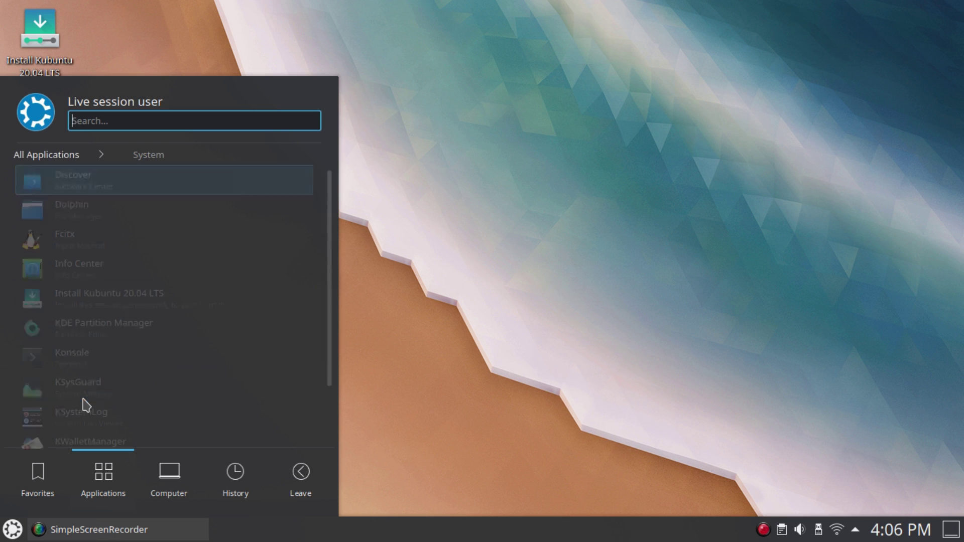
pyautogui.scroll(-2, 140, 352)
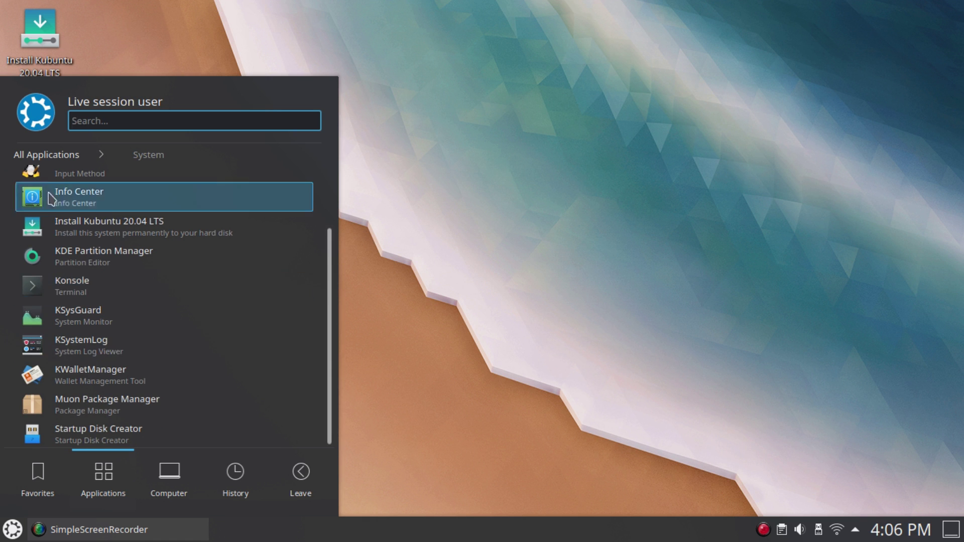
pyautogui.scroll(1, 51, 191)
pyautogui.click(52, 154)
# Step: Review the rest of the System category again, view the Utilities category, and return to all applications
pyautogui.scroll(-1, 59, 272)
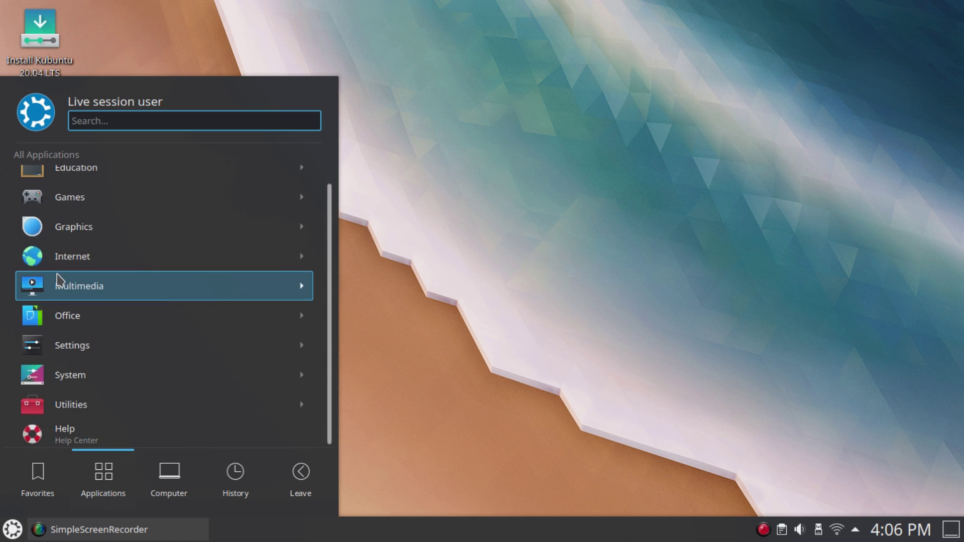
pyautogui.click(73, 385)
pyautogui.scroll(-2, 75, 391)
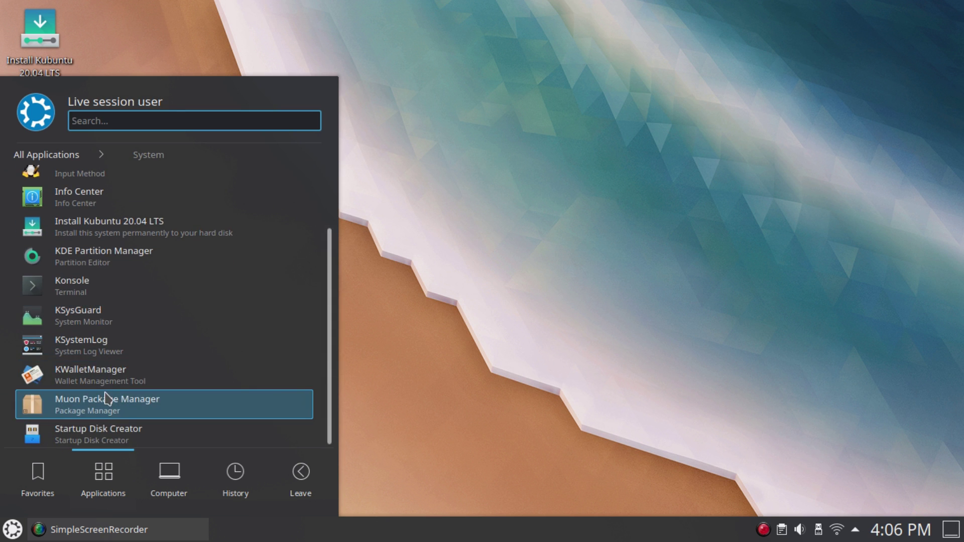
pyautogui.click(46, 155)
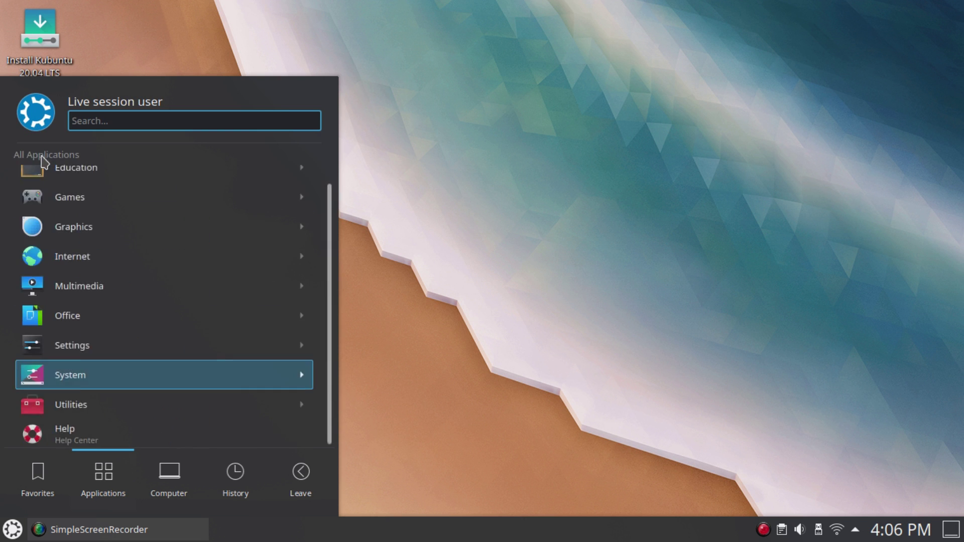
pyautogui.click(78, 407)
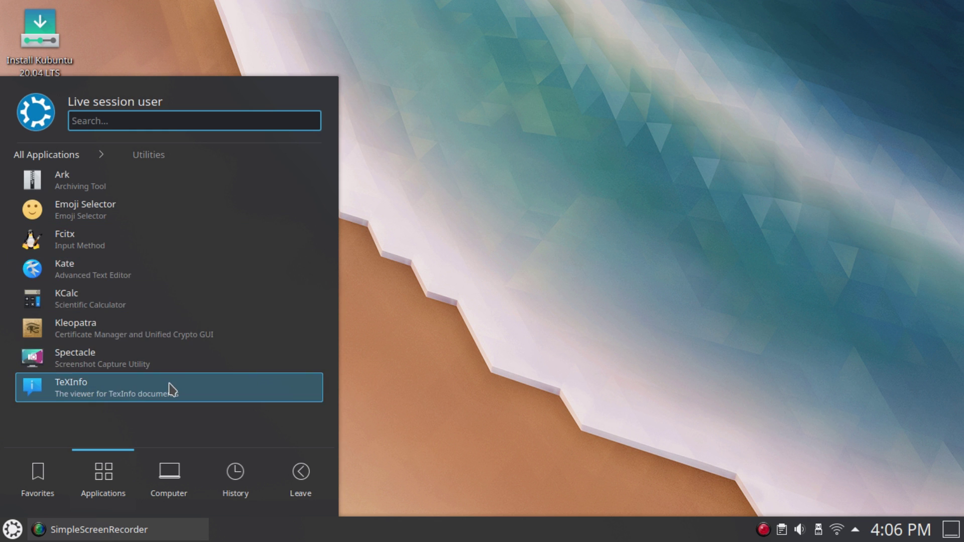
pyautogui.click(56, 153)
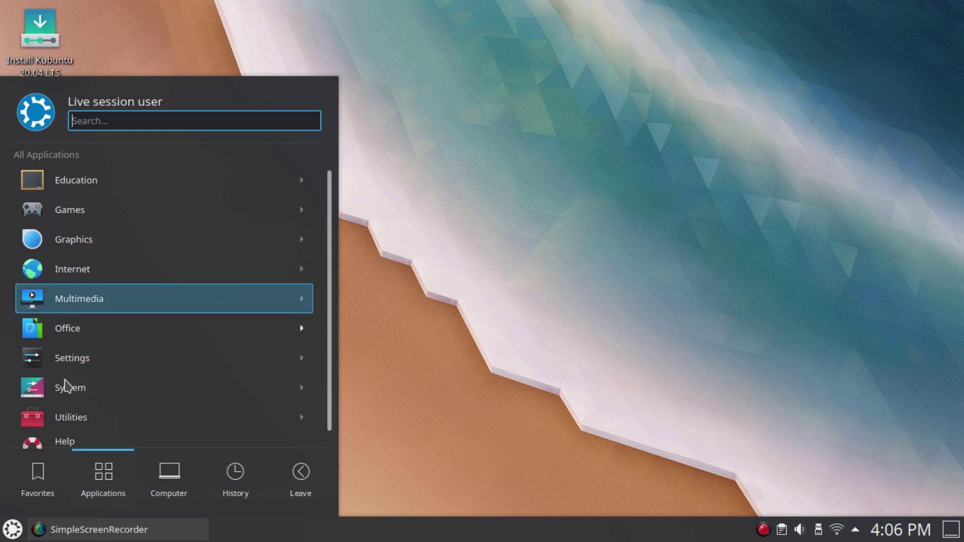
# Step: Open the Dolphin file manager, try its window maximized and restored, move it toward the middle of the desktop, and close it
pyautogui.click(440, 217)
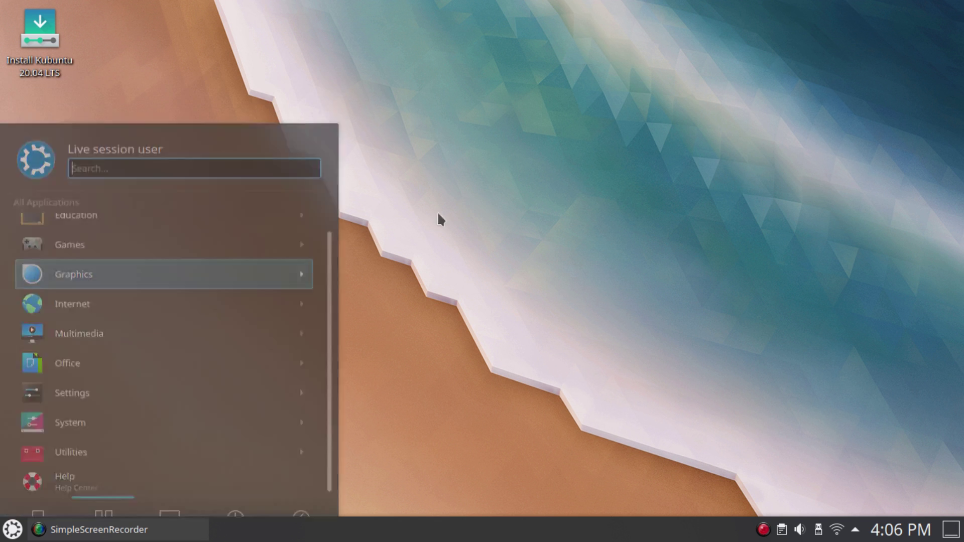
pyautogui.press('super')
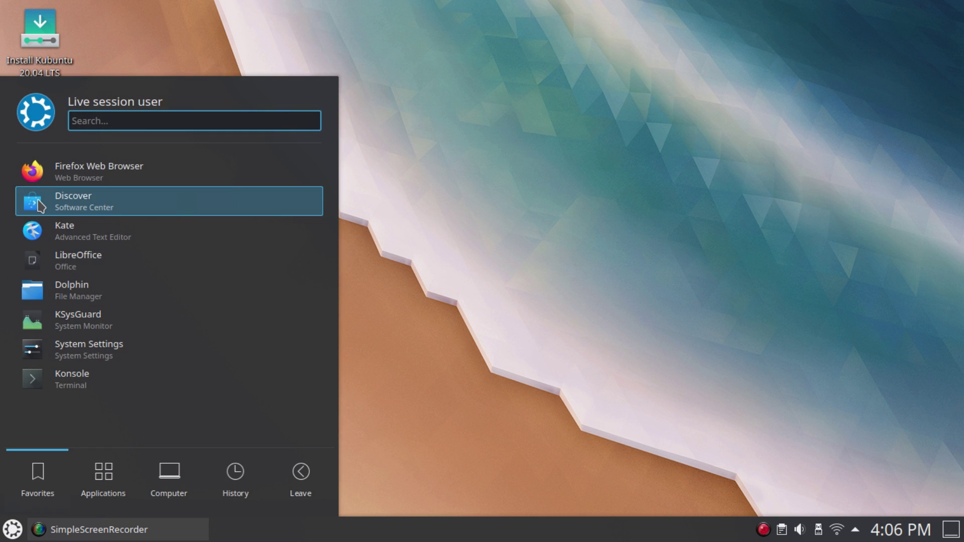
pyautogui.click(27, 287)
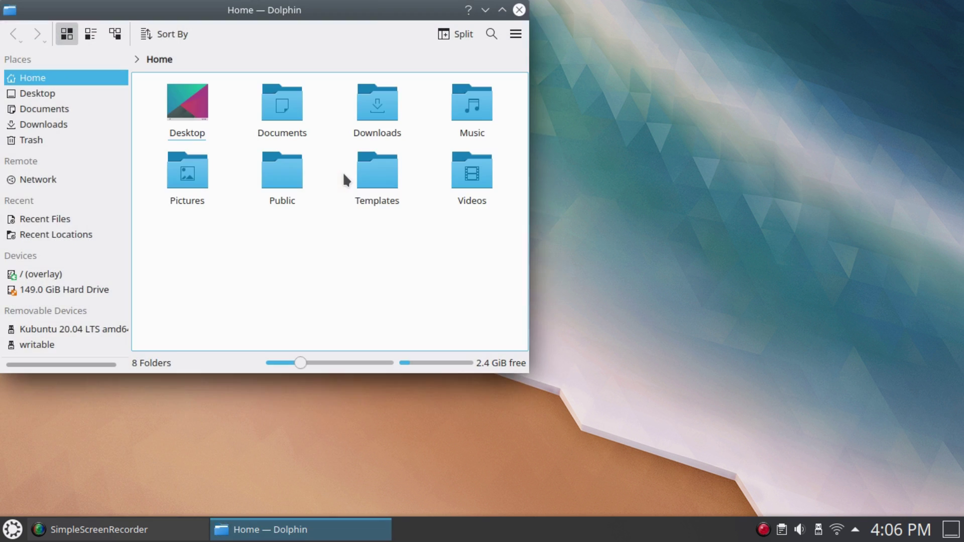
pyautogui.doubleClick(375, 9)
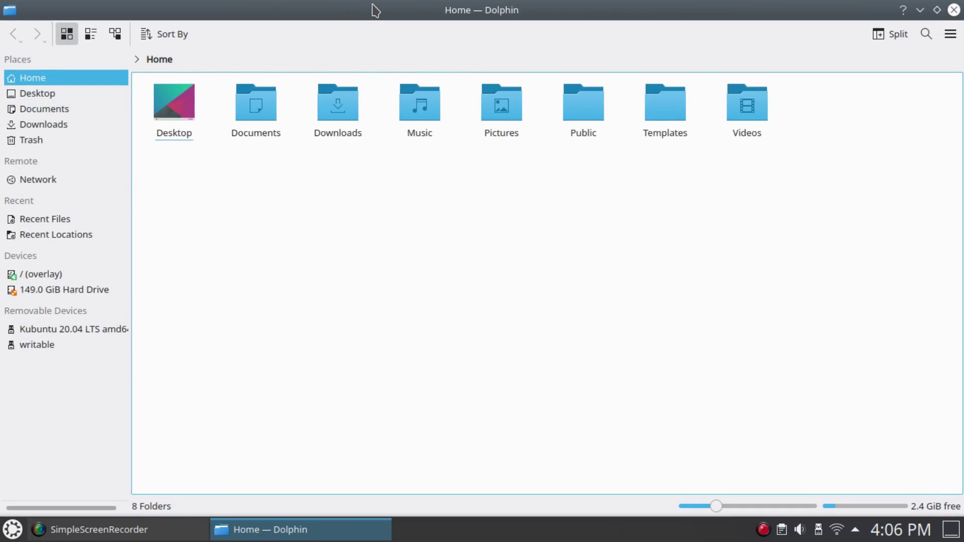
pyautogui.doubleClick(374, 9)
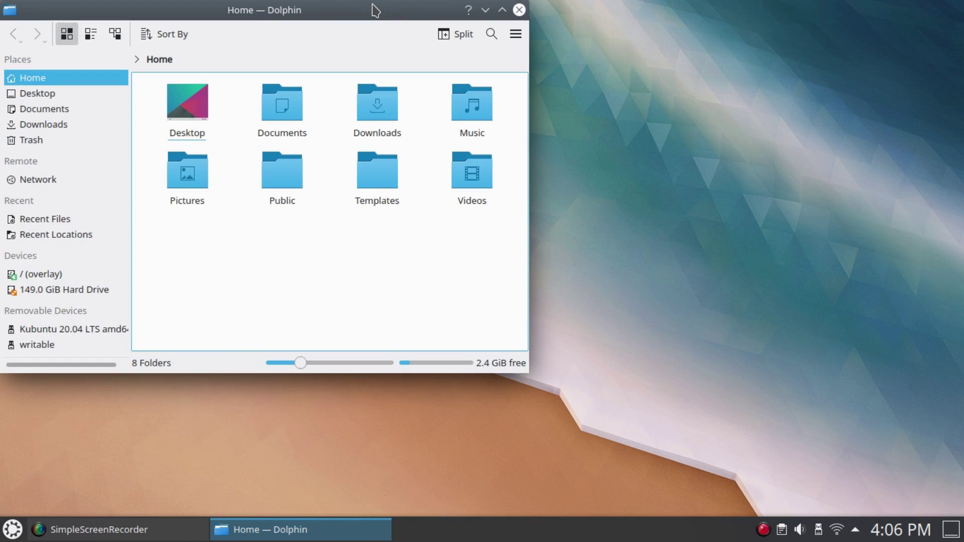
pyautogui.moveTo(377, 11); pyautogui.dragTo(586, 72)
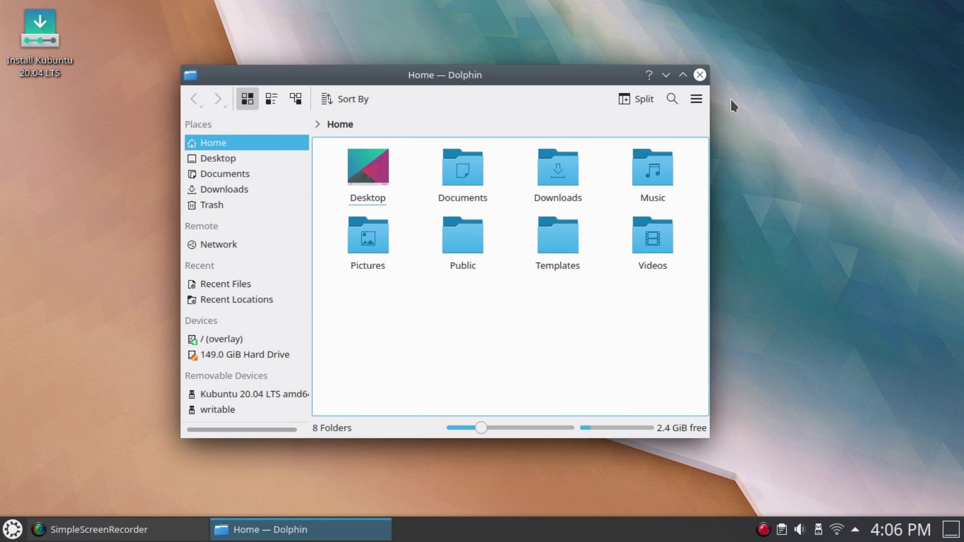
pyautogui.click(700, 75)
# Step: Open the Discover software center maximized, view its Settings, About and Updates pages, and close it
pyautogui.click(13, 529)
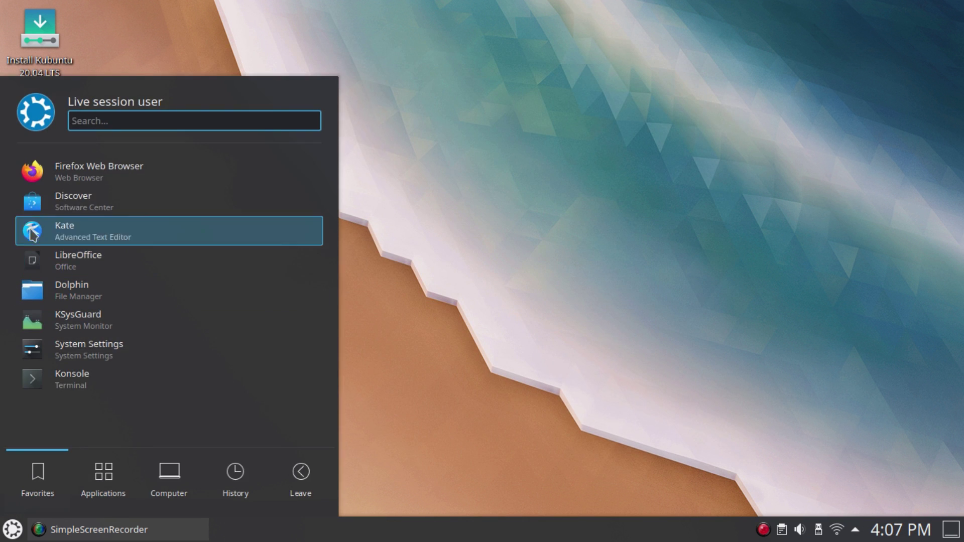
pyautogui.click(34, 203)
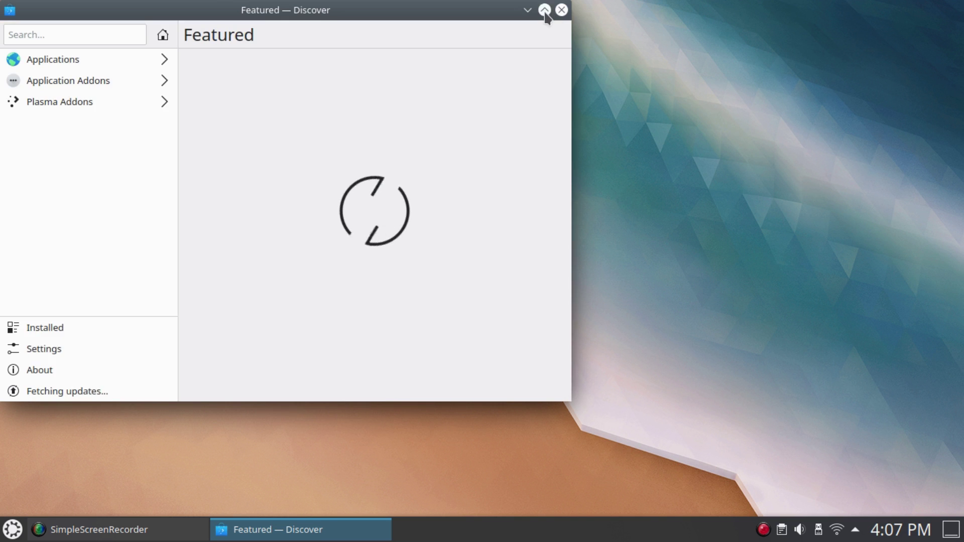
pyautogui.click(544, 10)
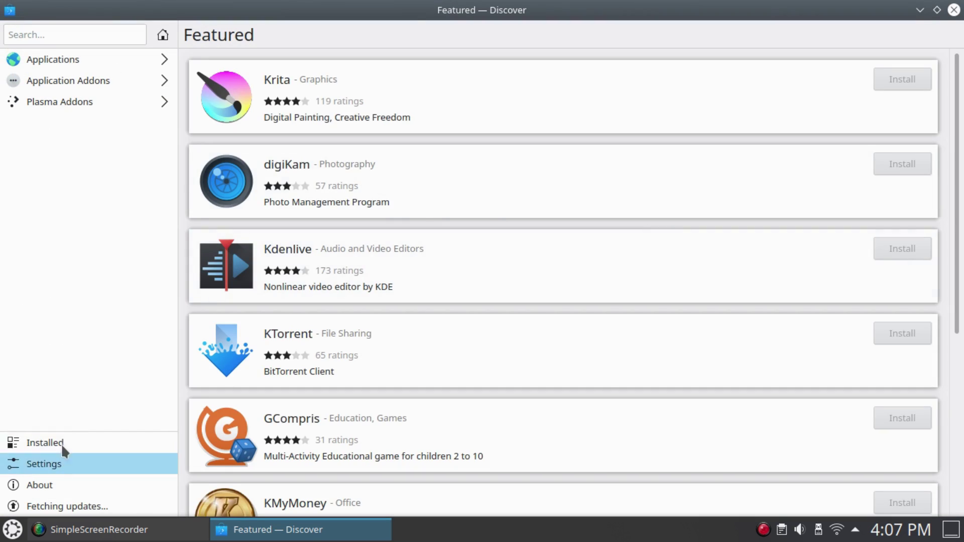
pyautogui.click(71, 466)
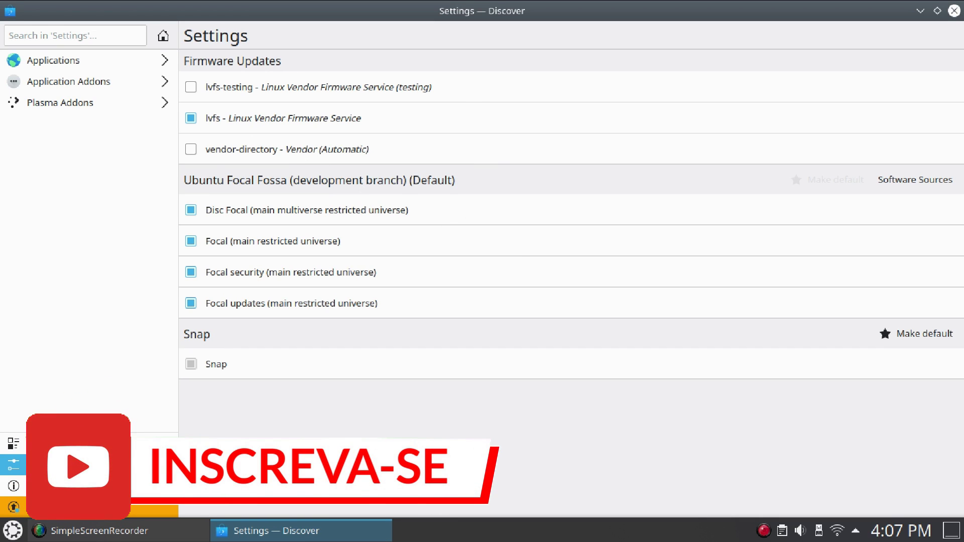
pyautogui.click(13, 486)
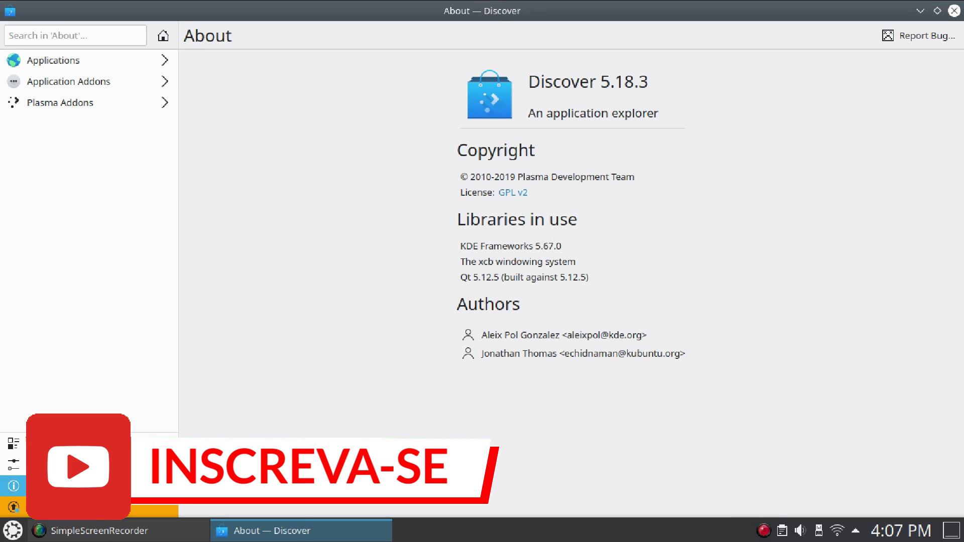
pyautogui.click(90, 510)
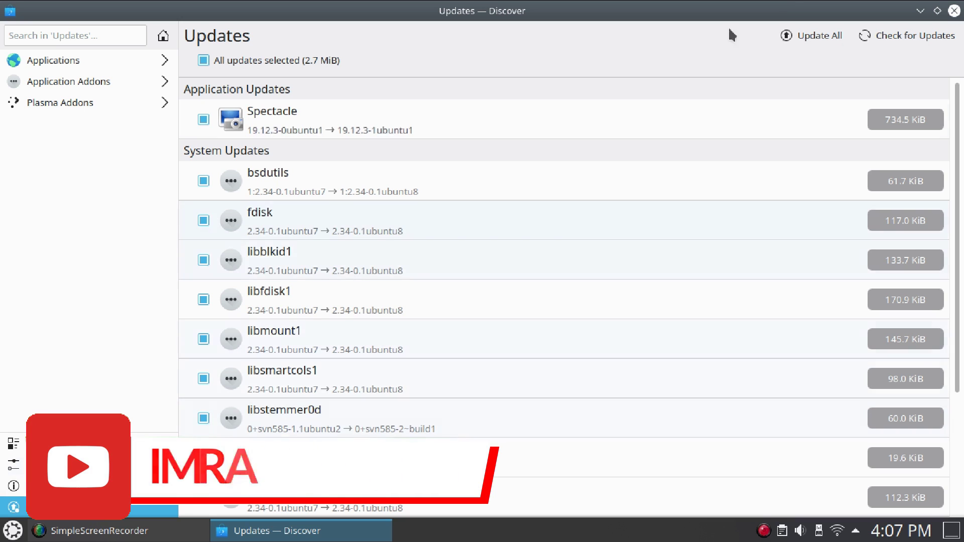
pyautogui.click(954, 11)
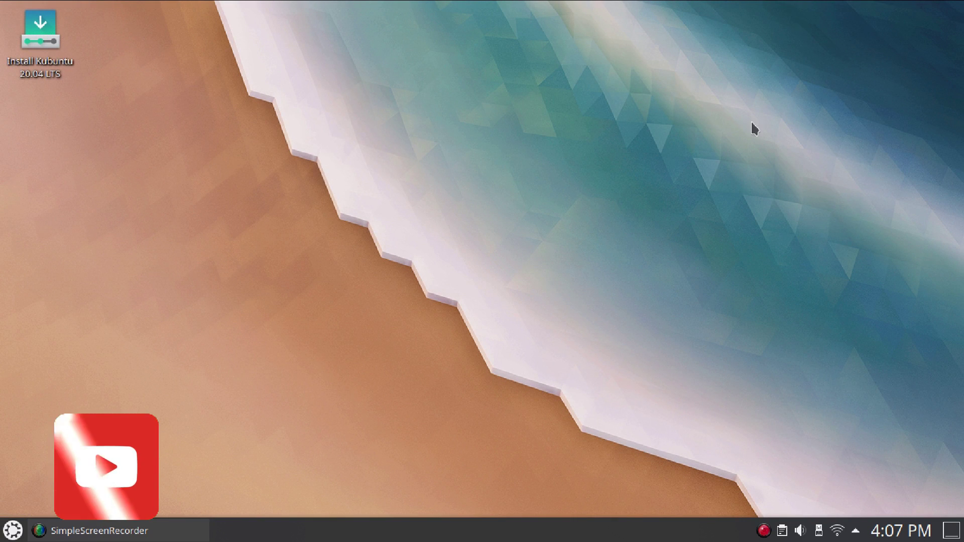
# Step: Open Muon Package Manager from the launcher's System category, view its package list maximized, and close it
pyautogui.press('super')
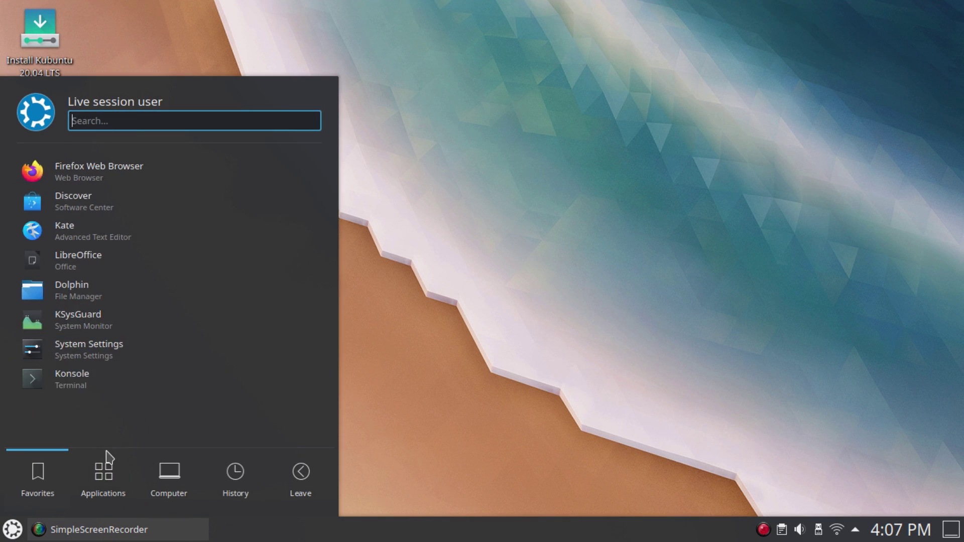
pyautogui.click(103, 478)
pyautogui.click(109, 372)
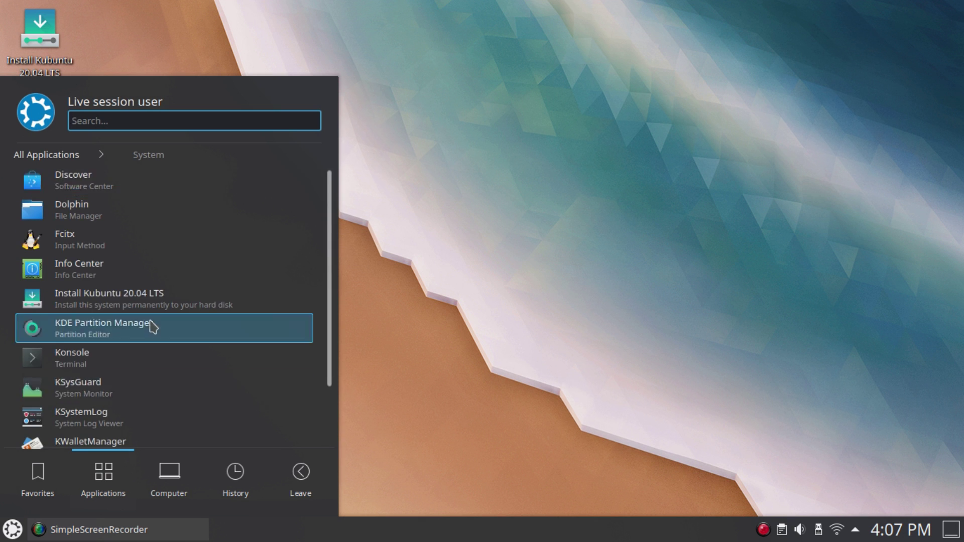
pyautogui.scroll(-3, 136, 352)
pyautogui.click(122, 412)
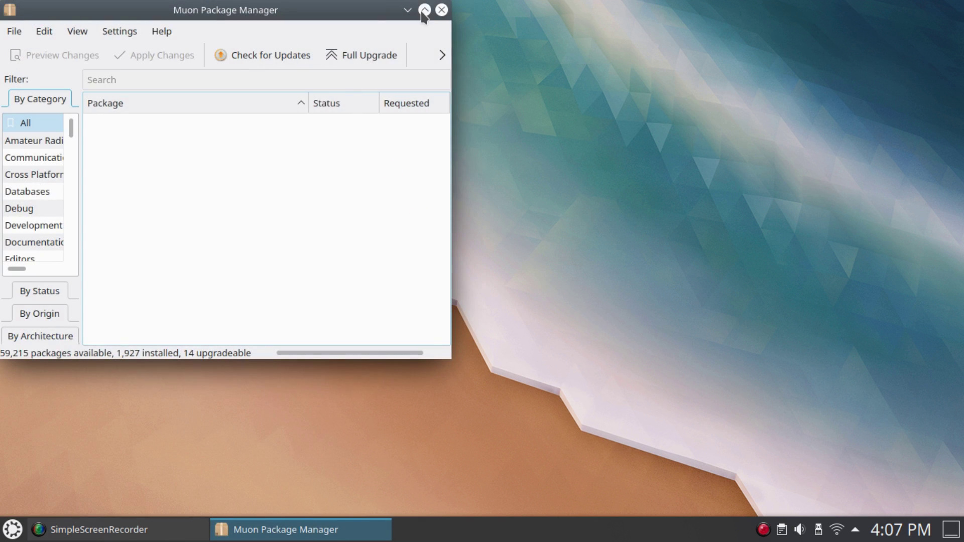
pyautogui.click(424, 11)
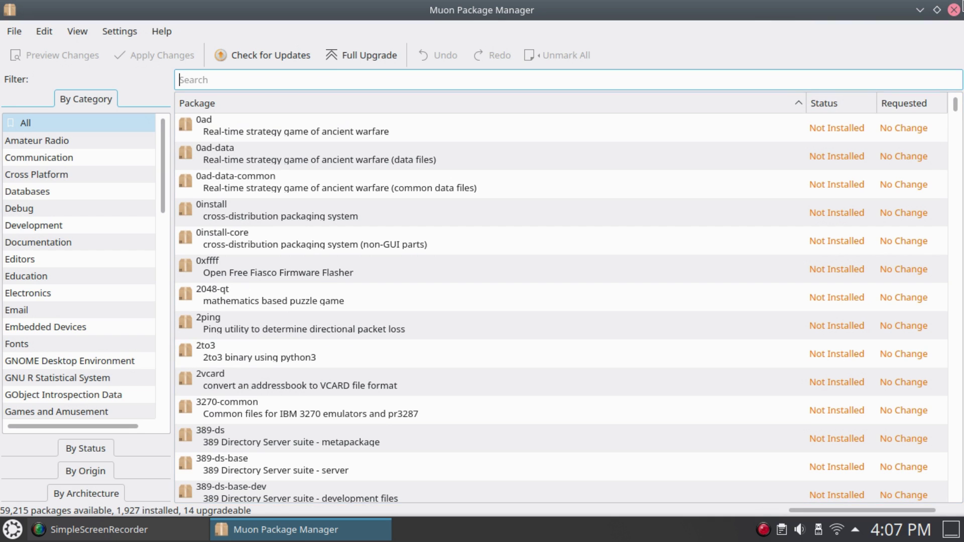
pyautogui.click(954, 8)
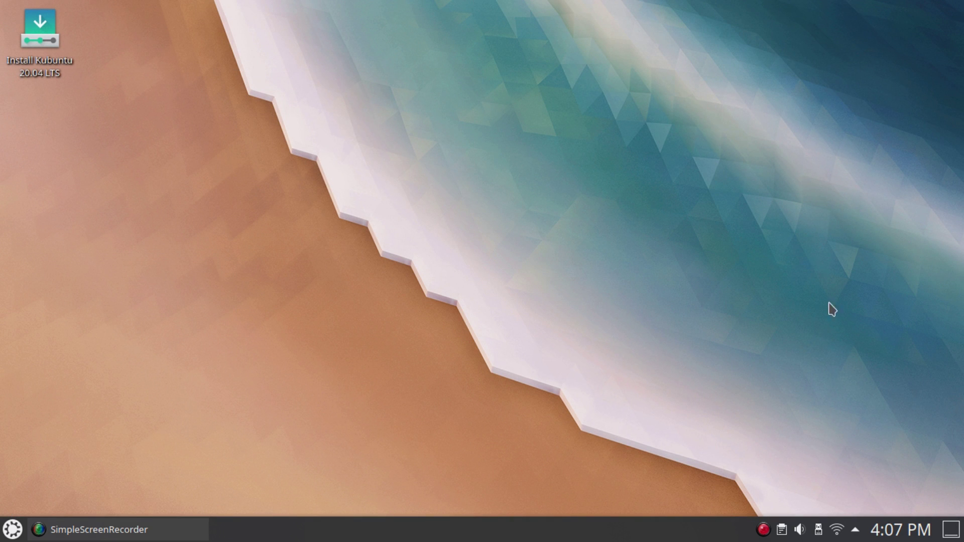
# Step: Look at the clock's calendar and the audio volume control in the system tray, closing each again
pyautogui.click(896, 539)
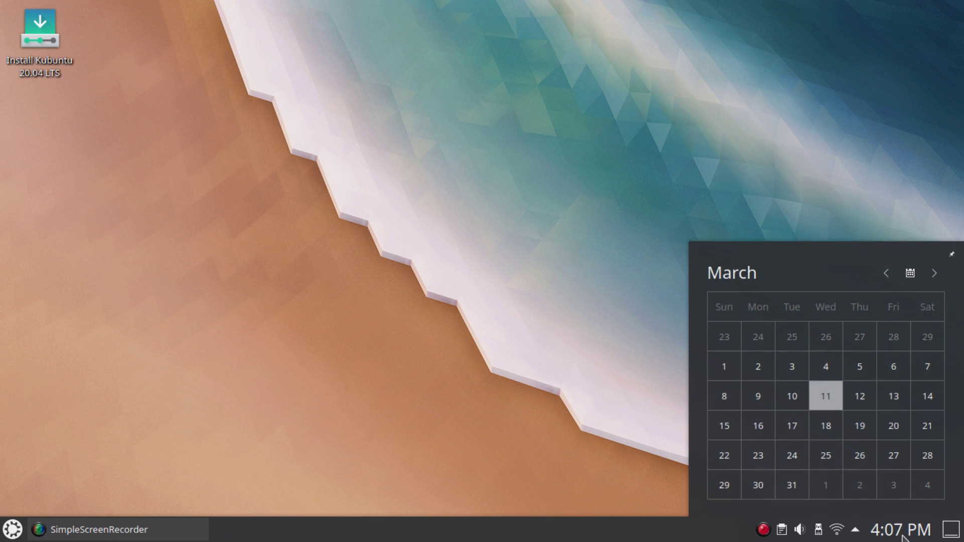
pyautogui.click(902, 539)
pyautogui.click(800, 528)
pyautogui.click(800, 528)
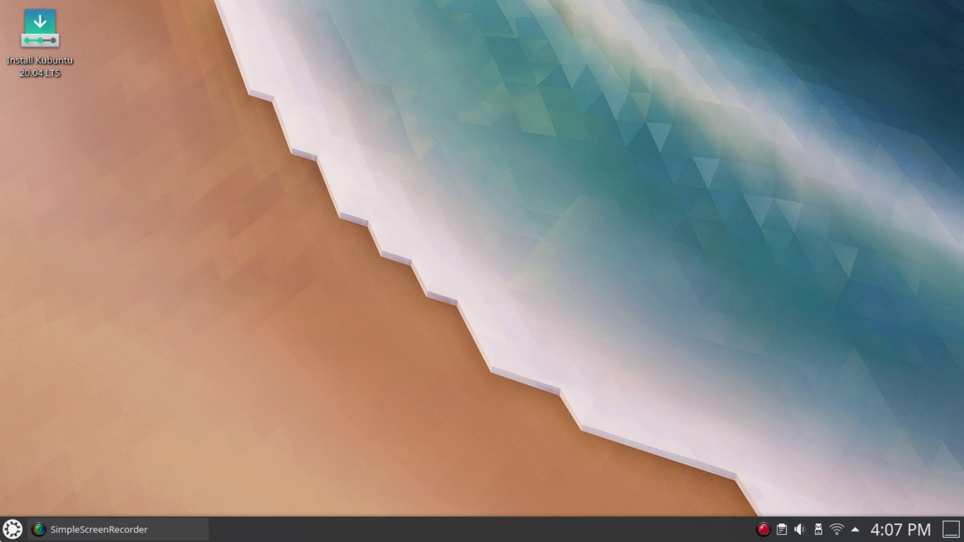
# Step: Open the Elisa music player from the launcher's Multimedia category, view its interface maximized, and close it
pyautogui.press('super')
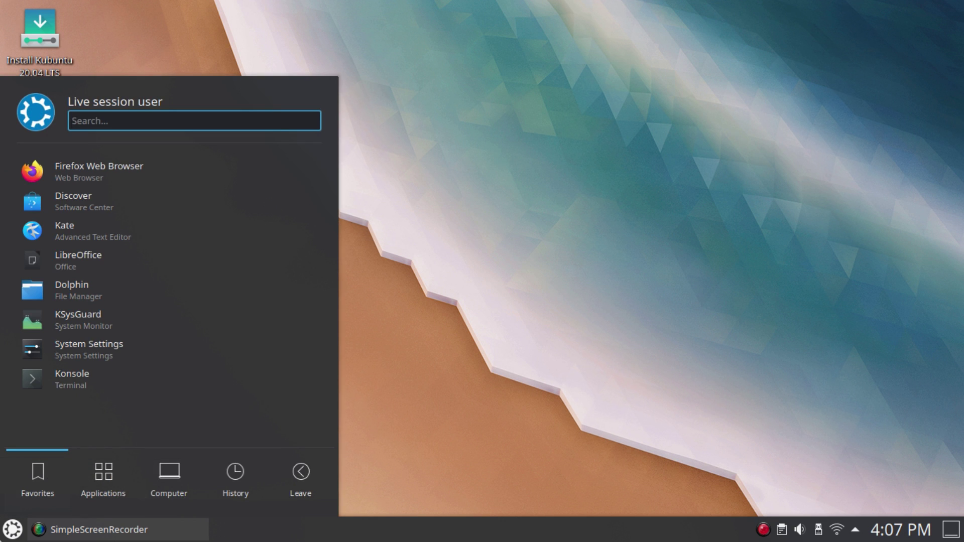
pyautogui.click(114, 487)
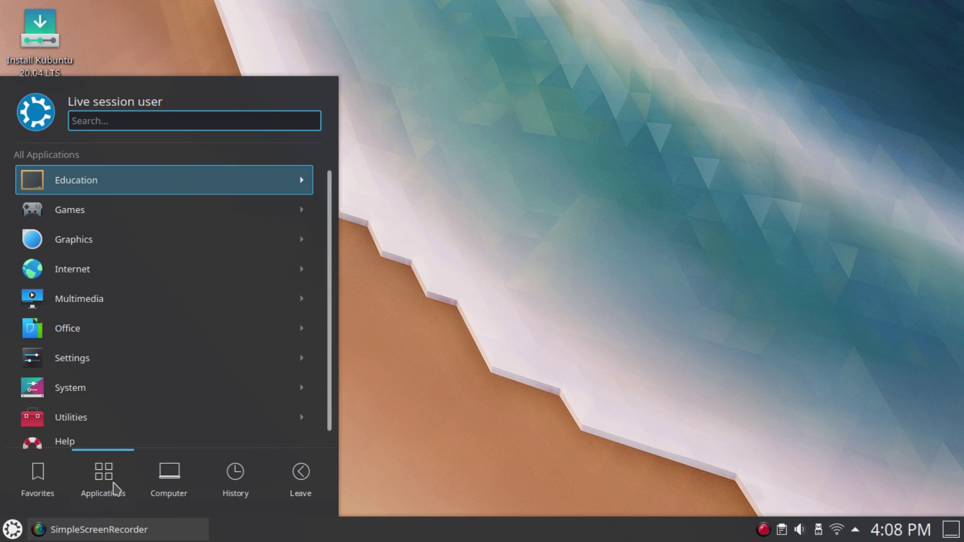
pyautogui.click(118, 289)
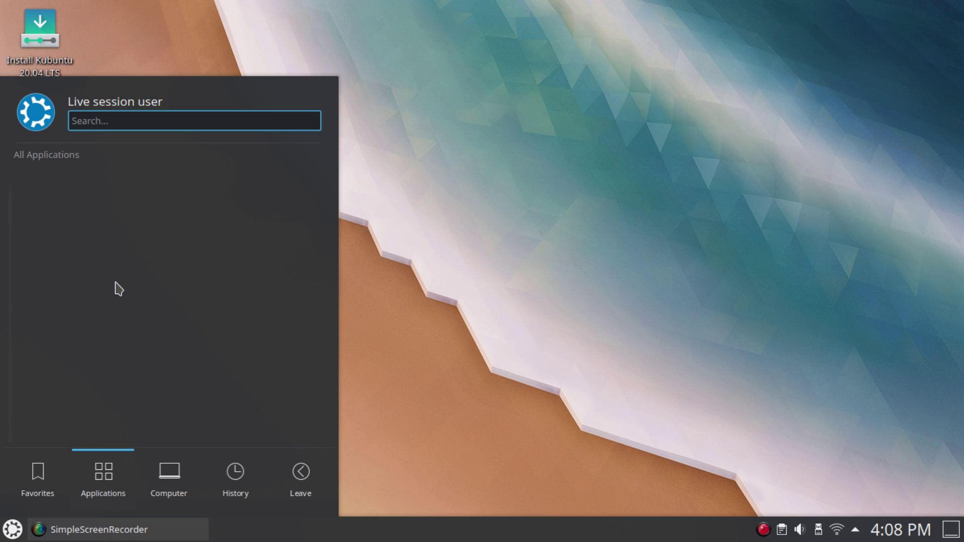
pyautogui.click(116, 187)
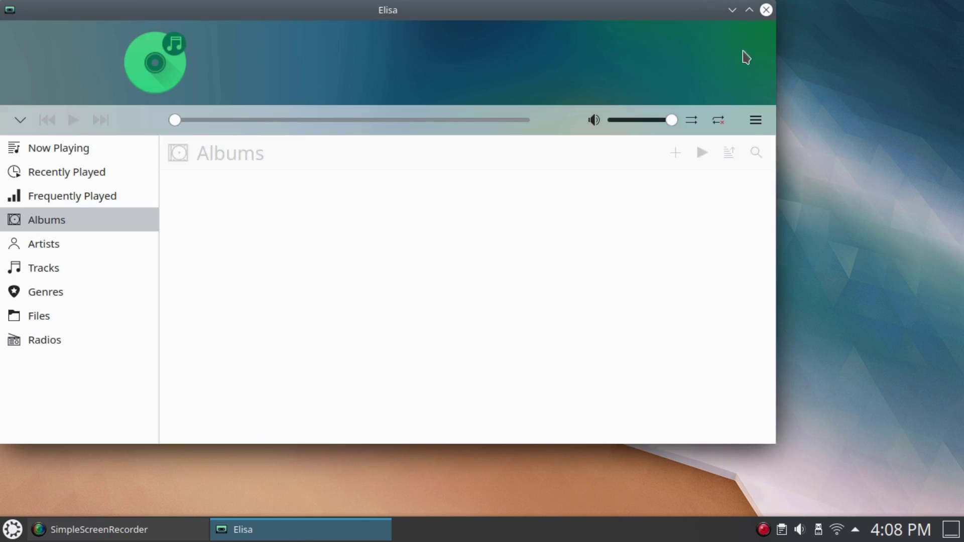
pyautogui.click(749, 9)
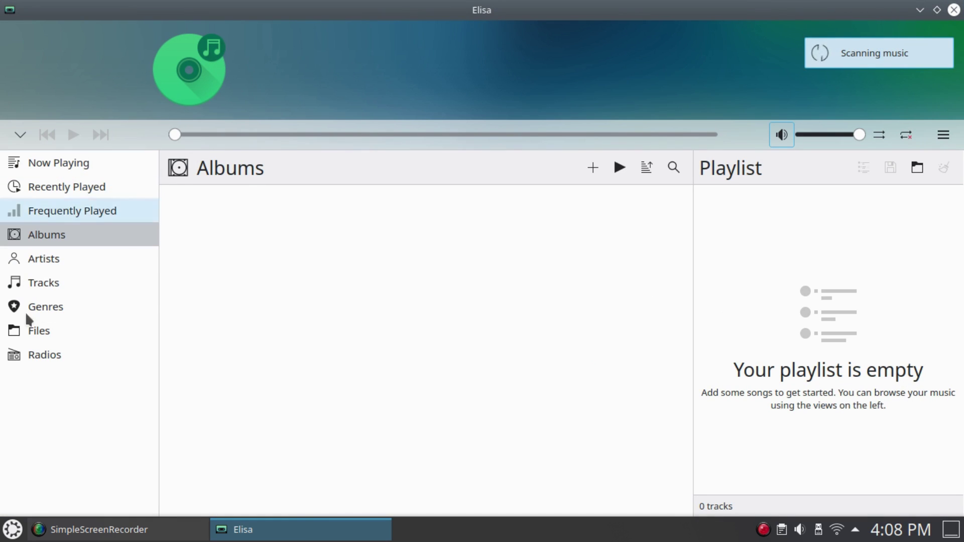
pyautogui.click(953, 9)
# Step: Switch the application launcher to the alternative Application Menu widget with cascading popup menus
pyautogui.rightClick(5, 539)
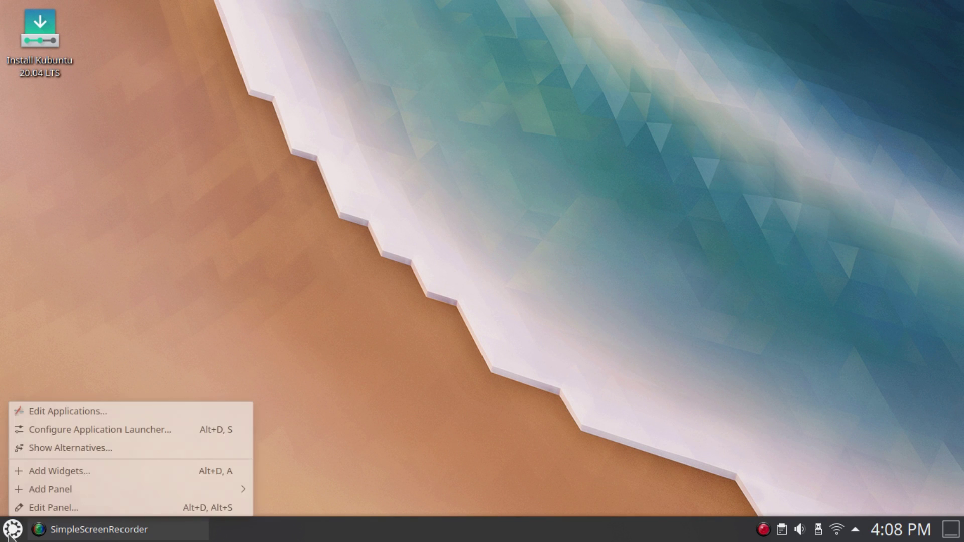
pyautogui.click(72, 448)
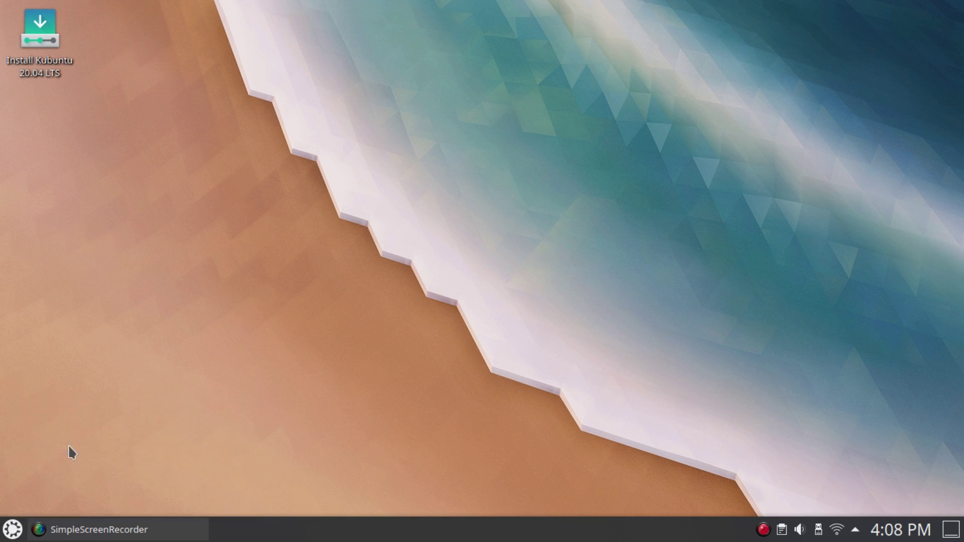
pyautogui.click(88, 422)
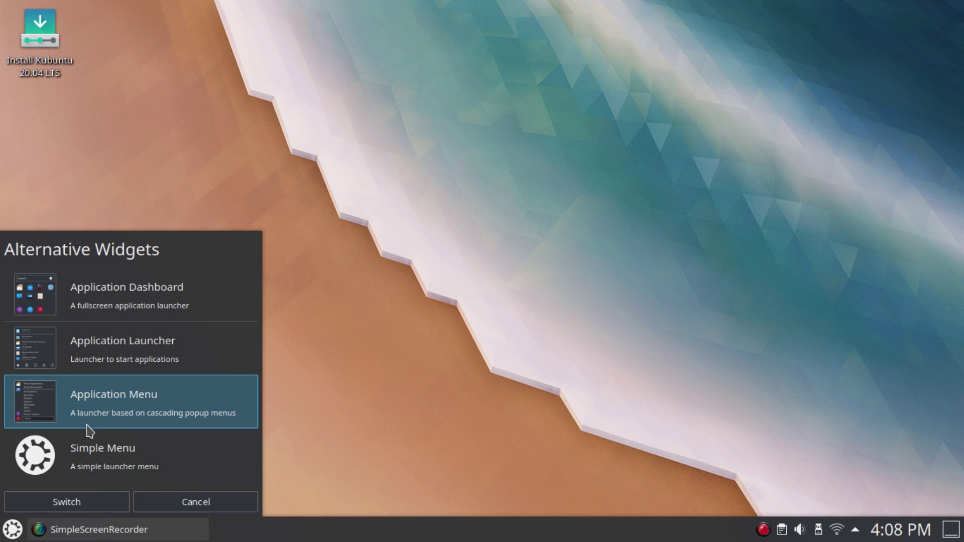
pyautogui.click(95, 503)
# Step: Open the cascading application menu, browse its category submenus such as Graphics, and close it
pyautogui.click(14, 536)
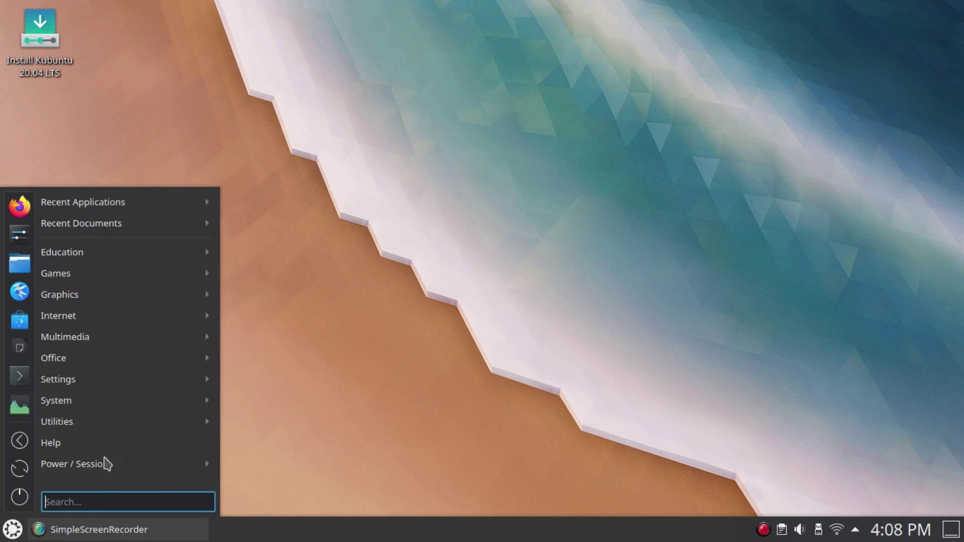
pyautogui.moveTo(116, 272)
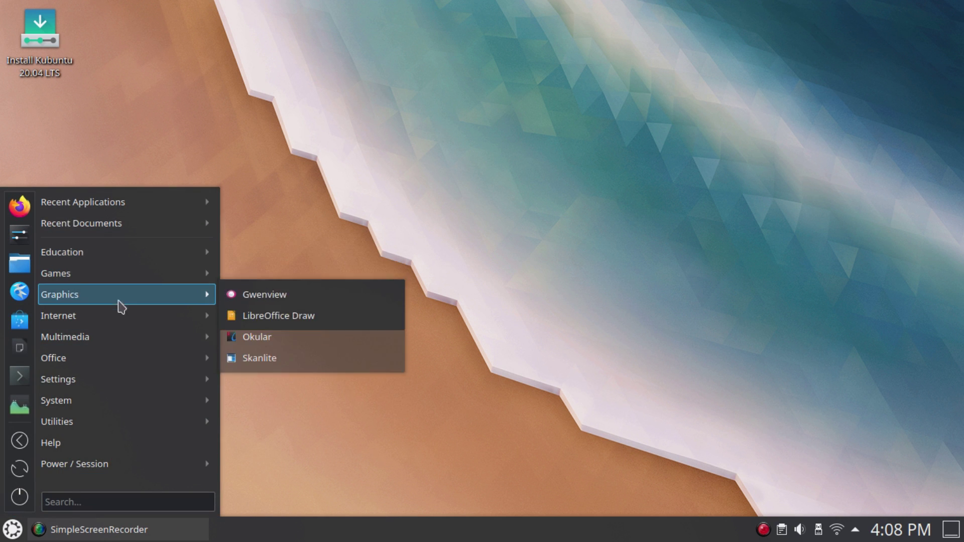
pyautogui.moveTo(119, 387)
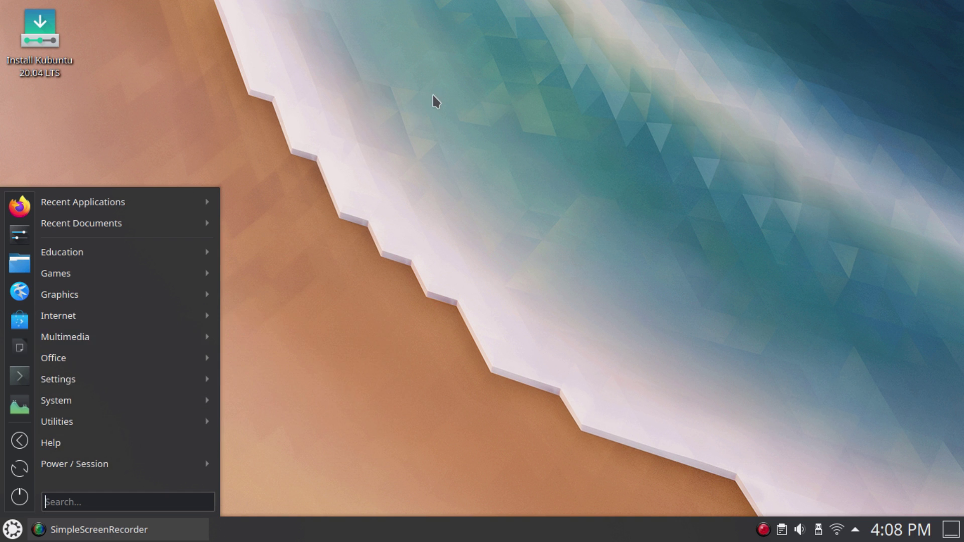
pyautogui.click(432, 94)
# Step: Switch the panel's task manager to the alternative Icons-only Task Manager widget
pyautogui.rightClick(245, 531)
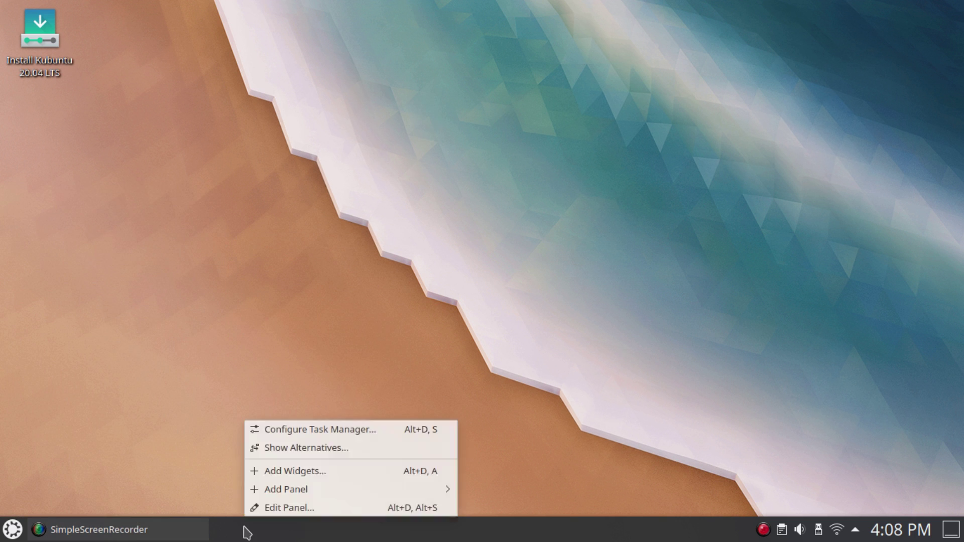
pyautogui.click(317, 449)
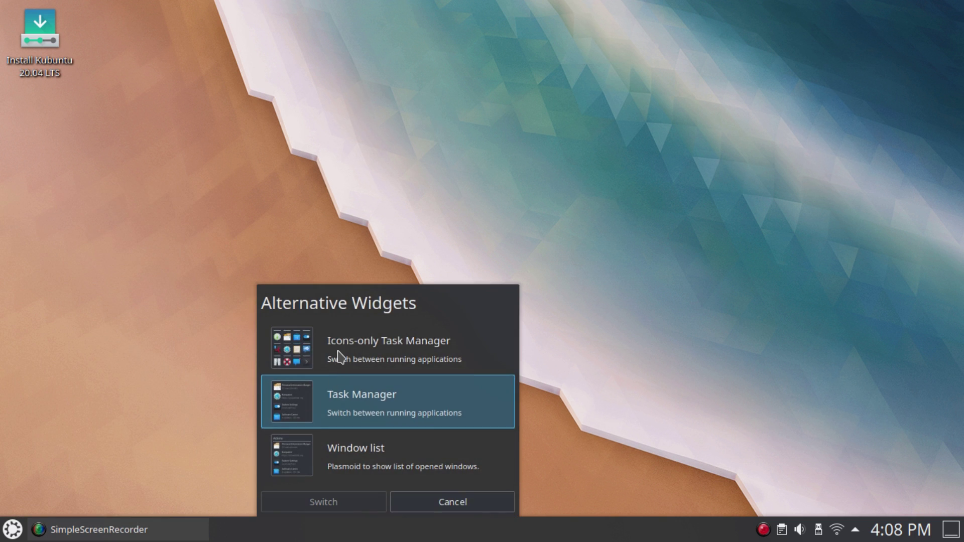
pyautogui.click(352, 371)
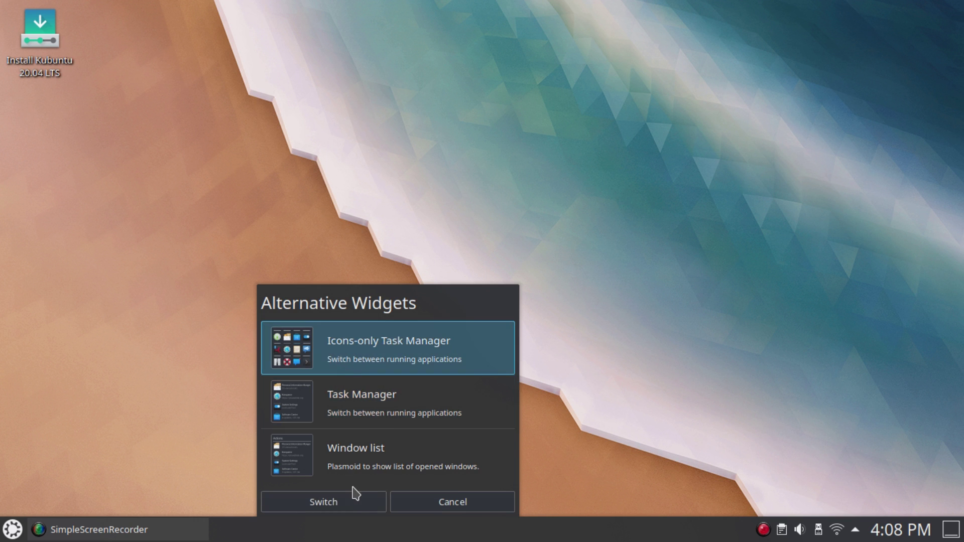
pyautogui.click(352, 498)
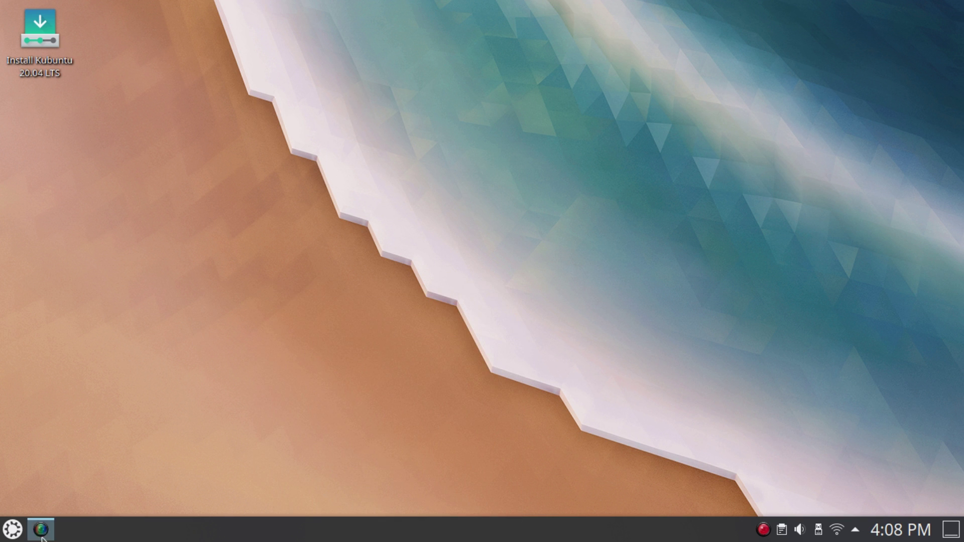